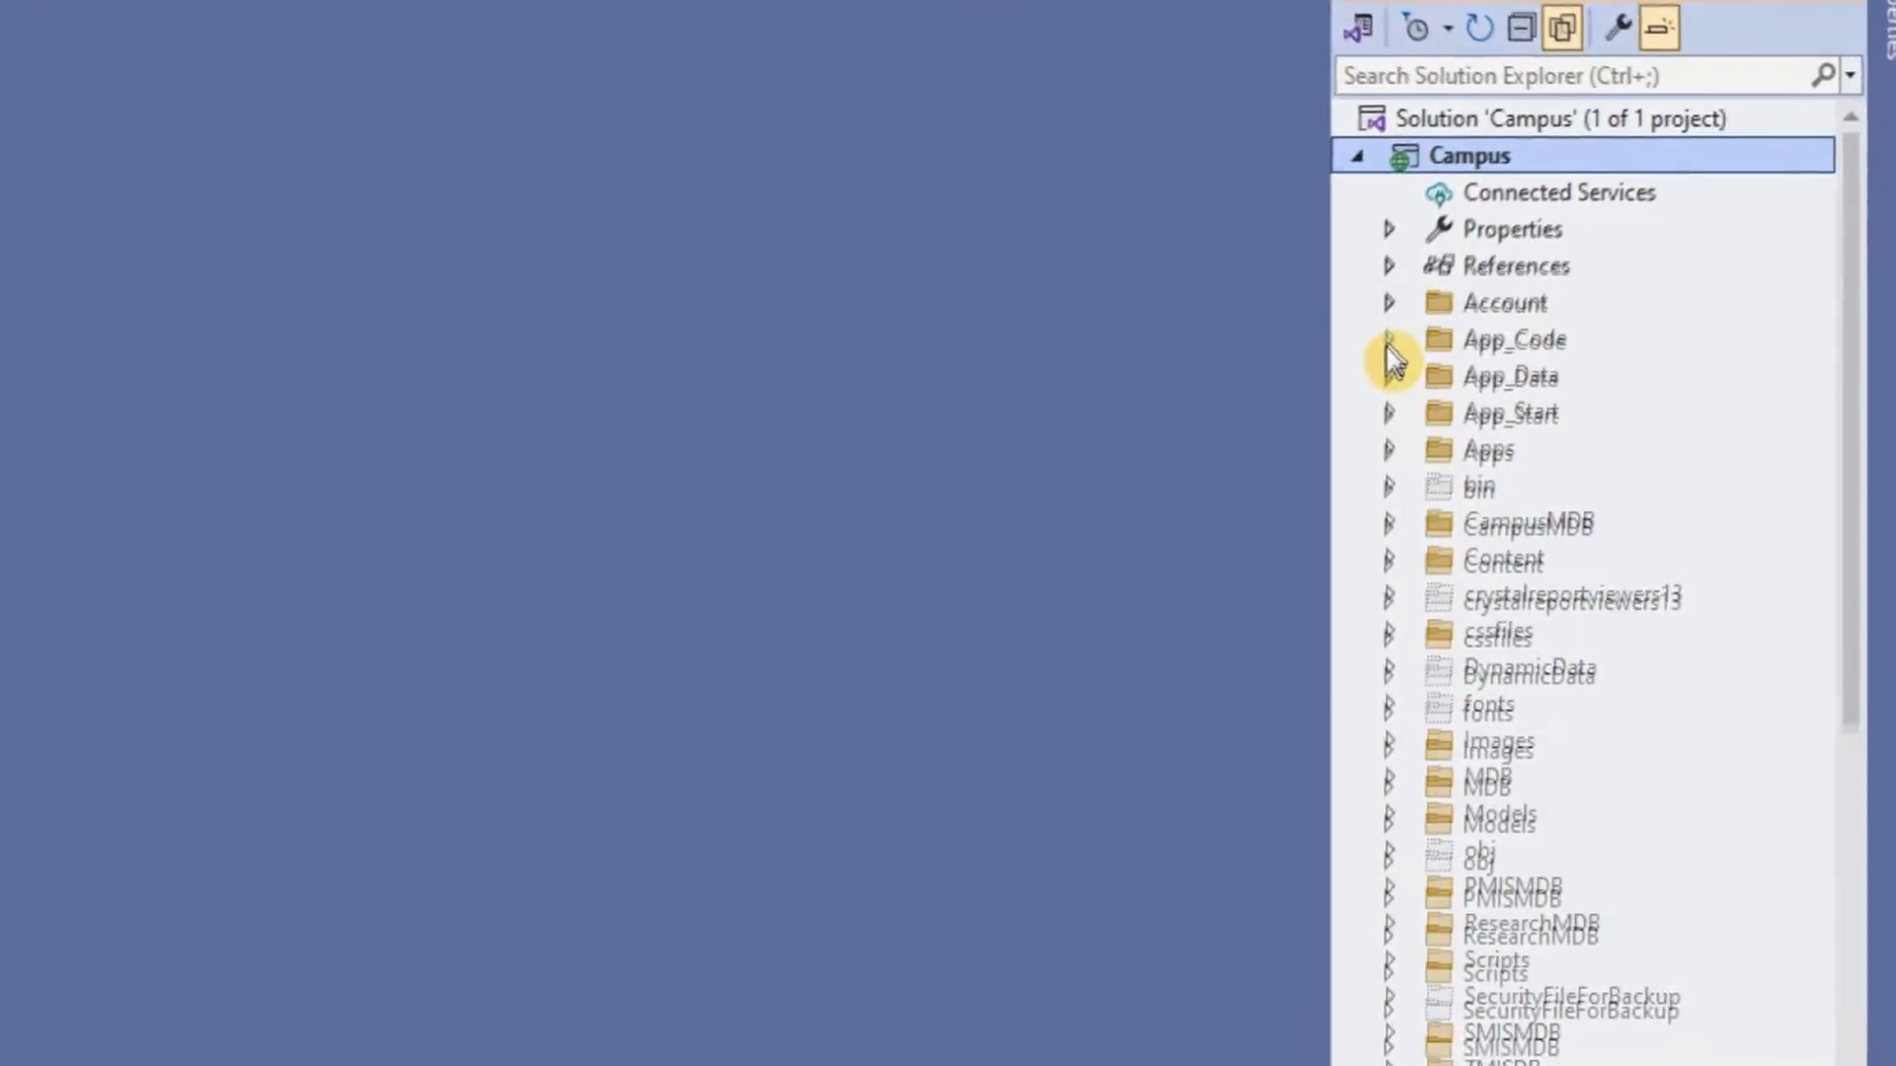
Inspect the App_Code folder and check what can be added to the Campus project
left_click(1387, 343)
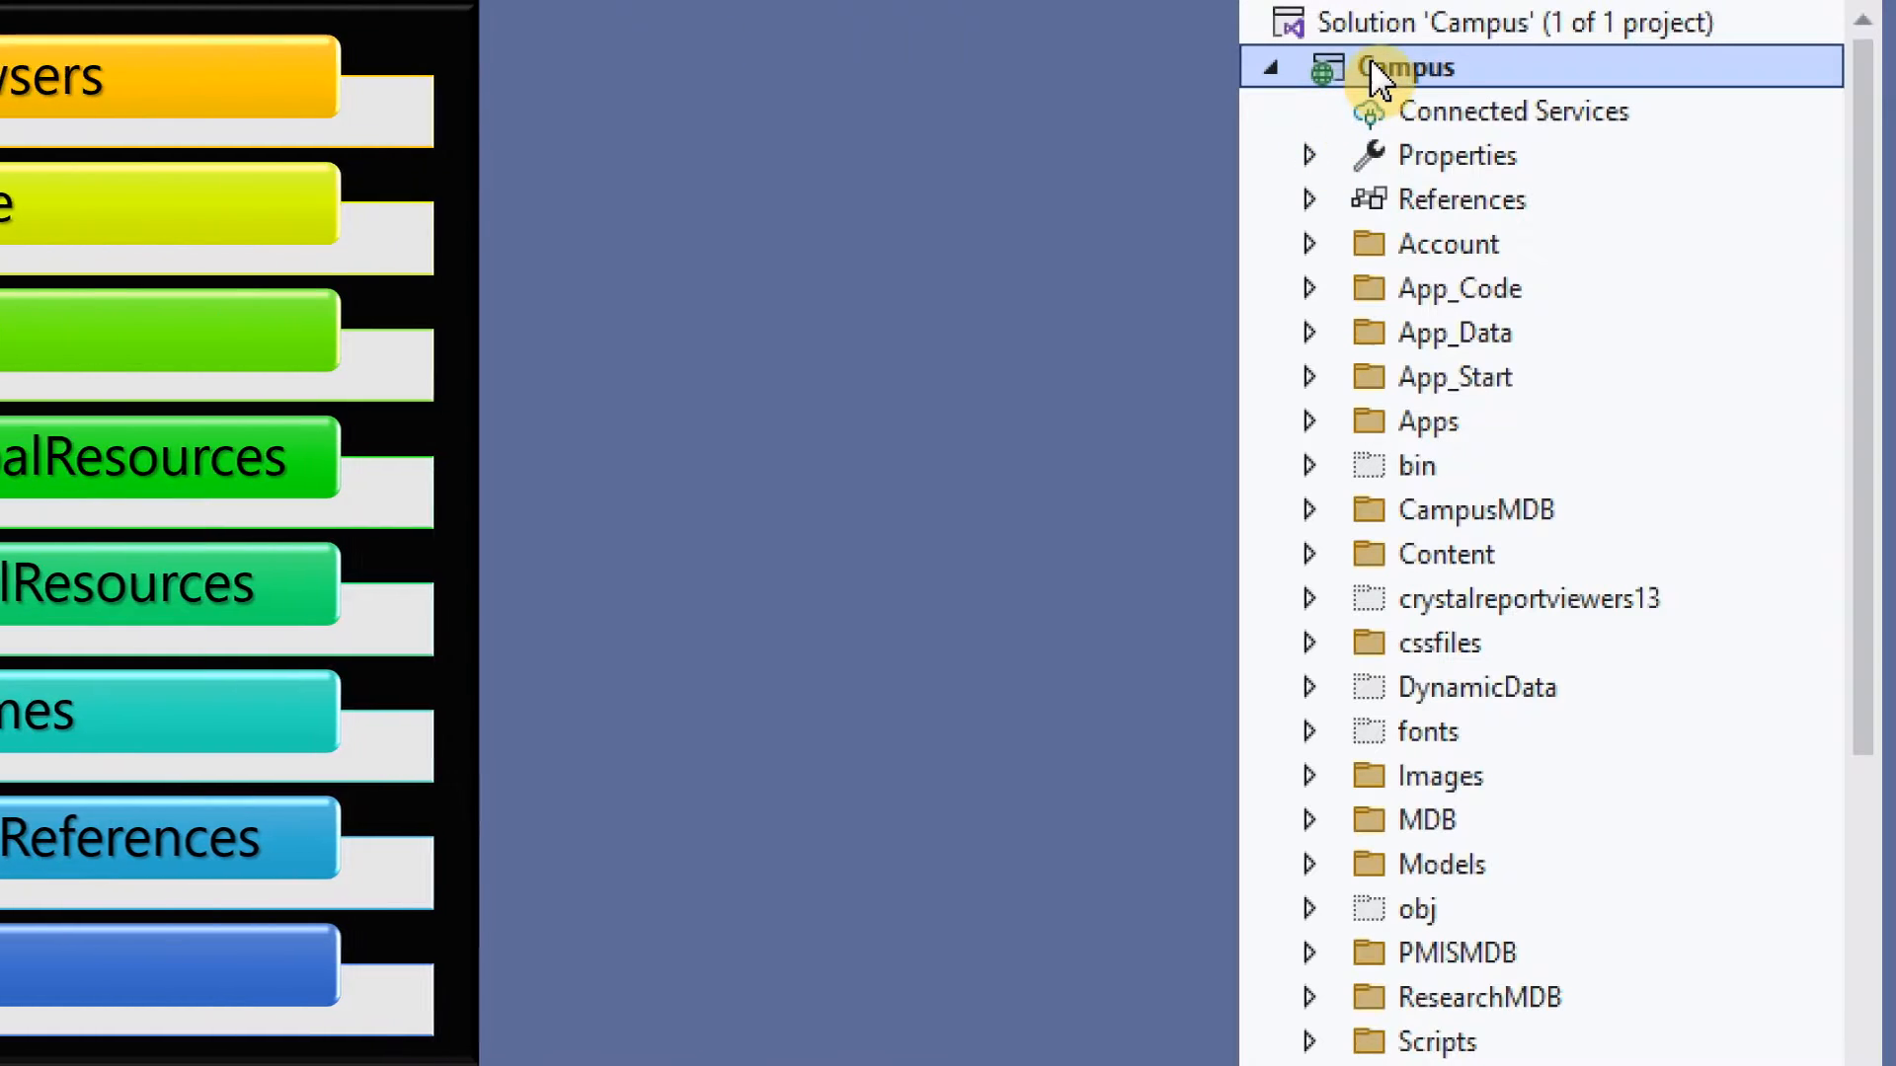
right_click(1370, 61)
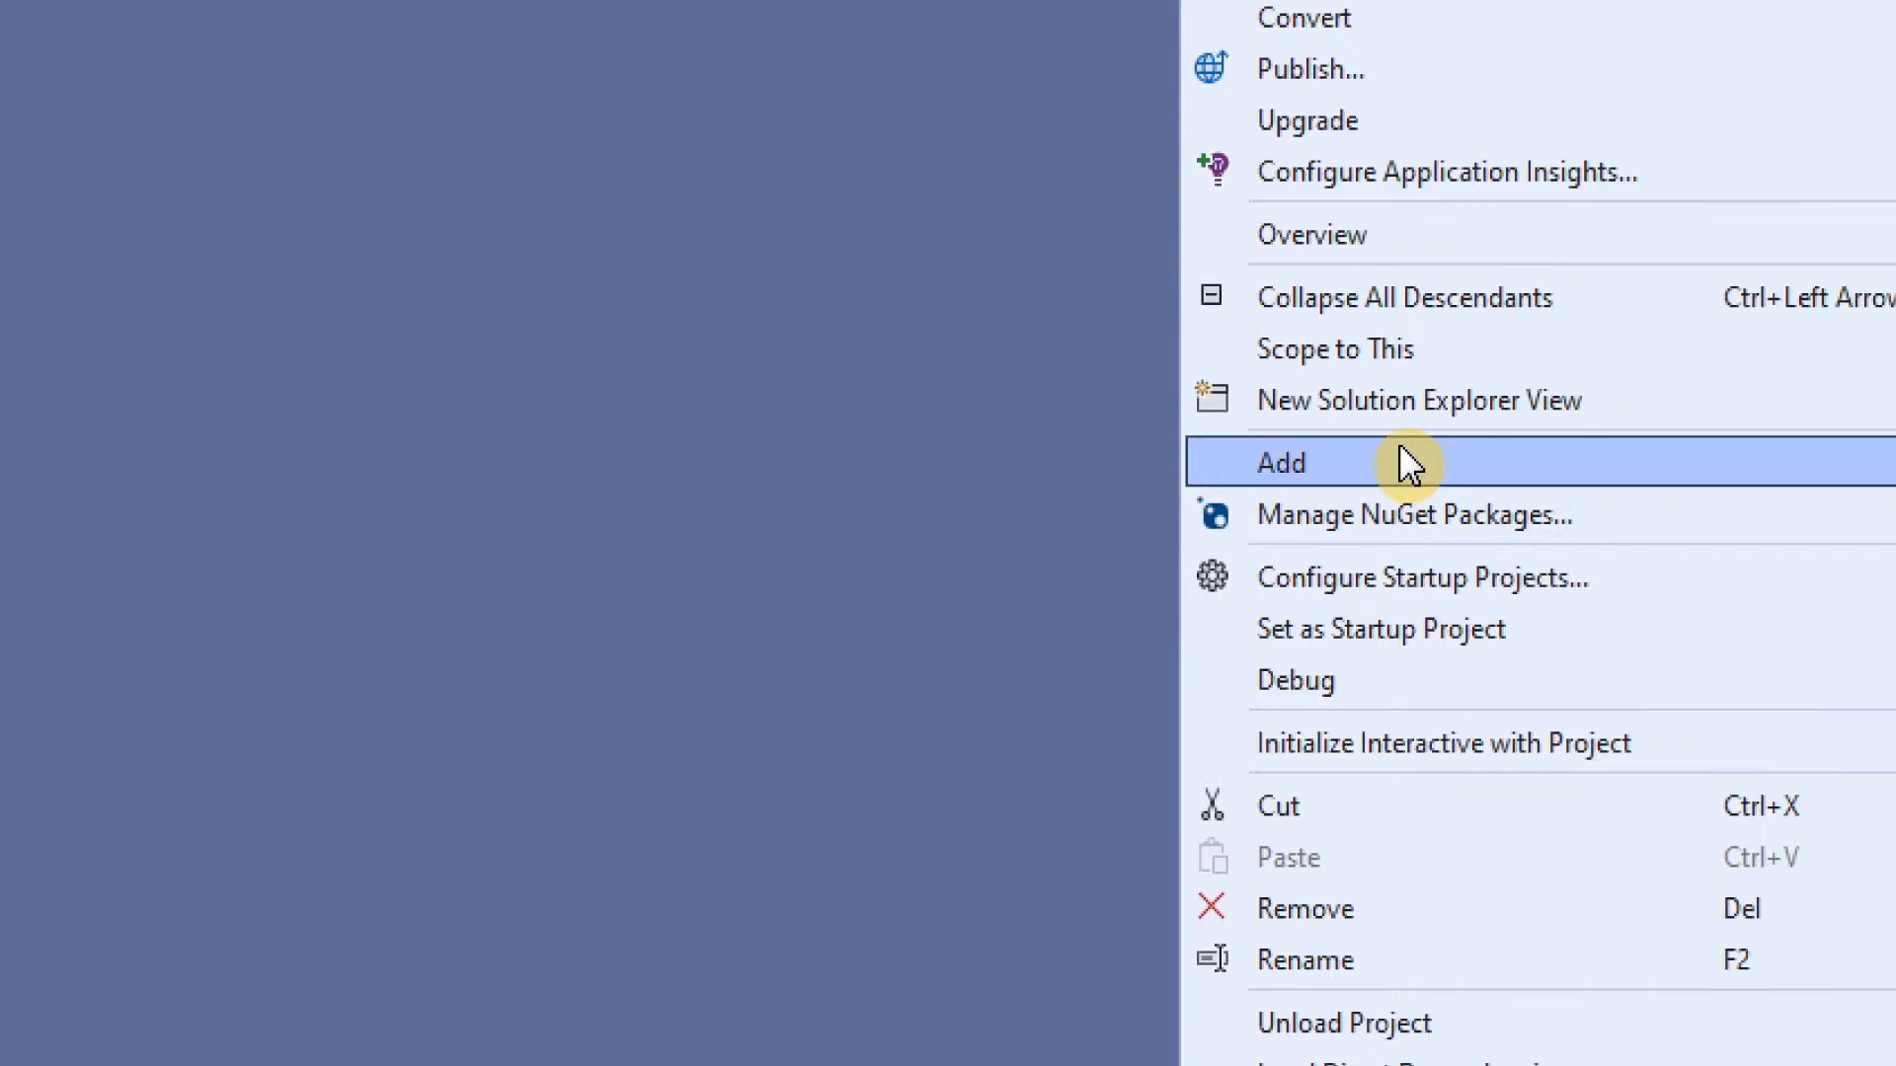
mouse_move(1391, 452)
mouse_move(802, 328)
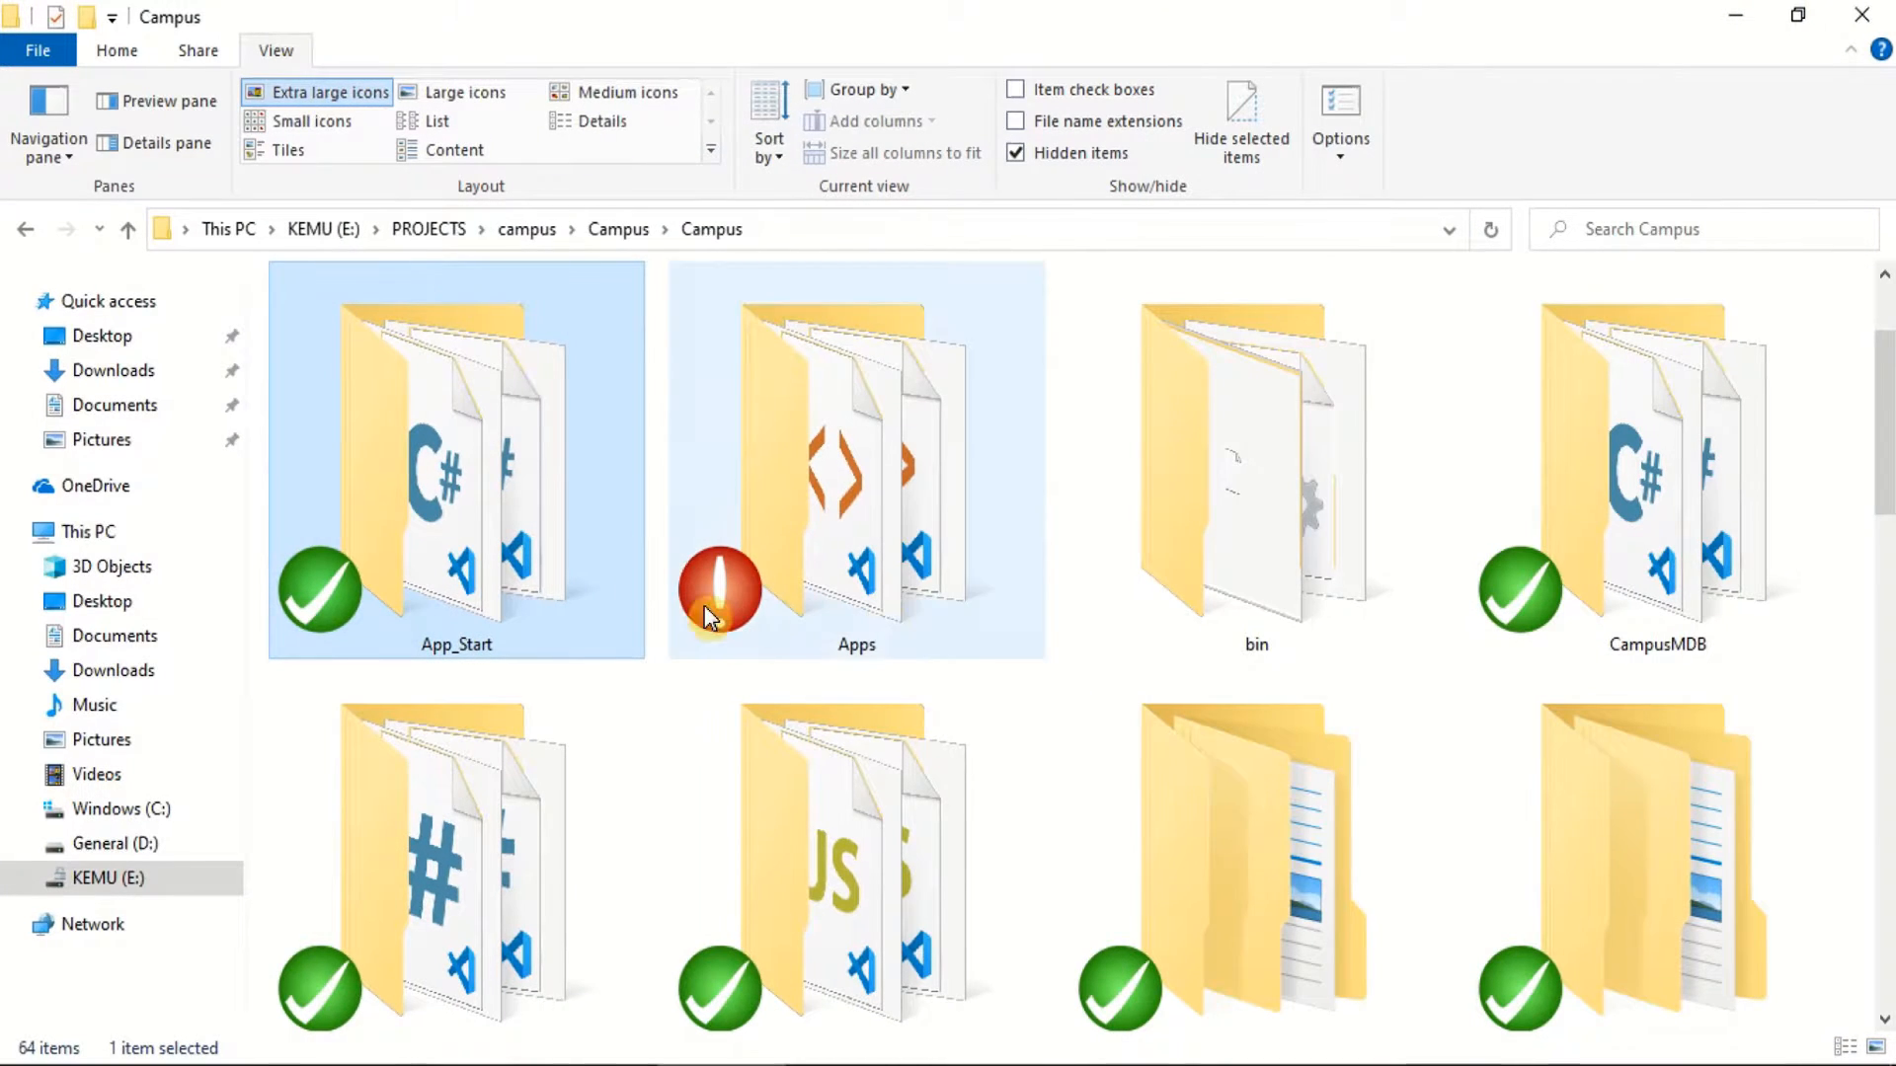
Switch to File Explorer and show the contents of the Campus project's bin folder as large icons
double_click(1272, 556)
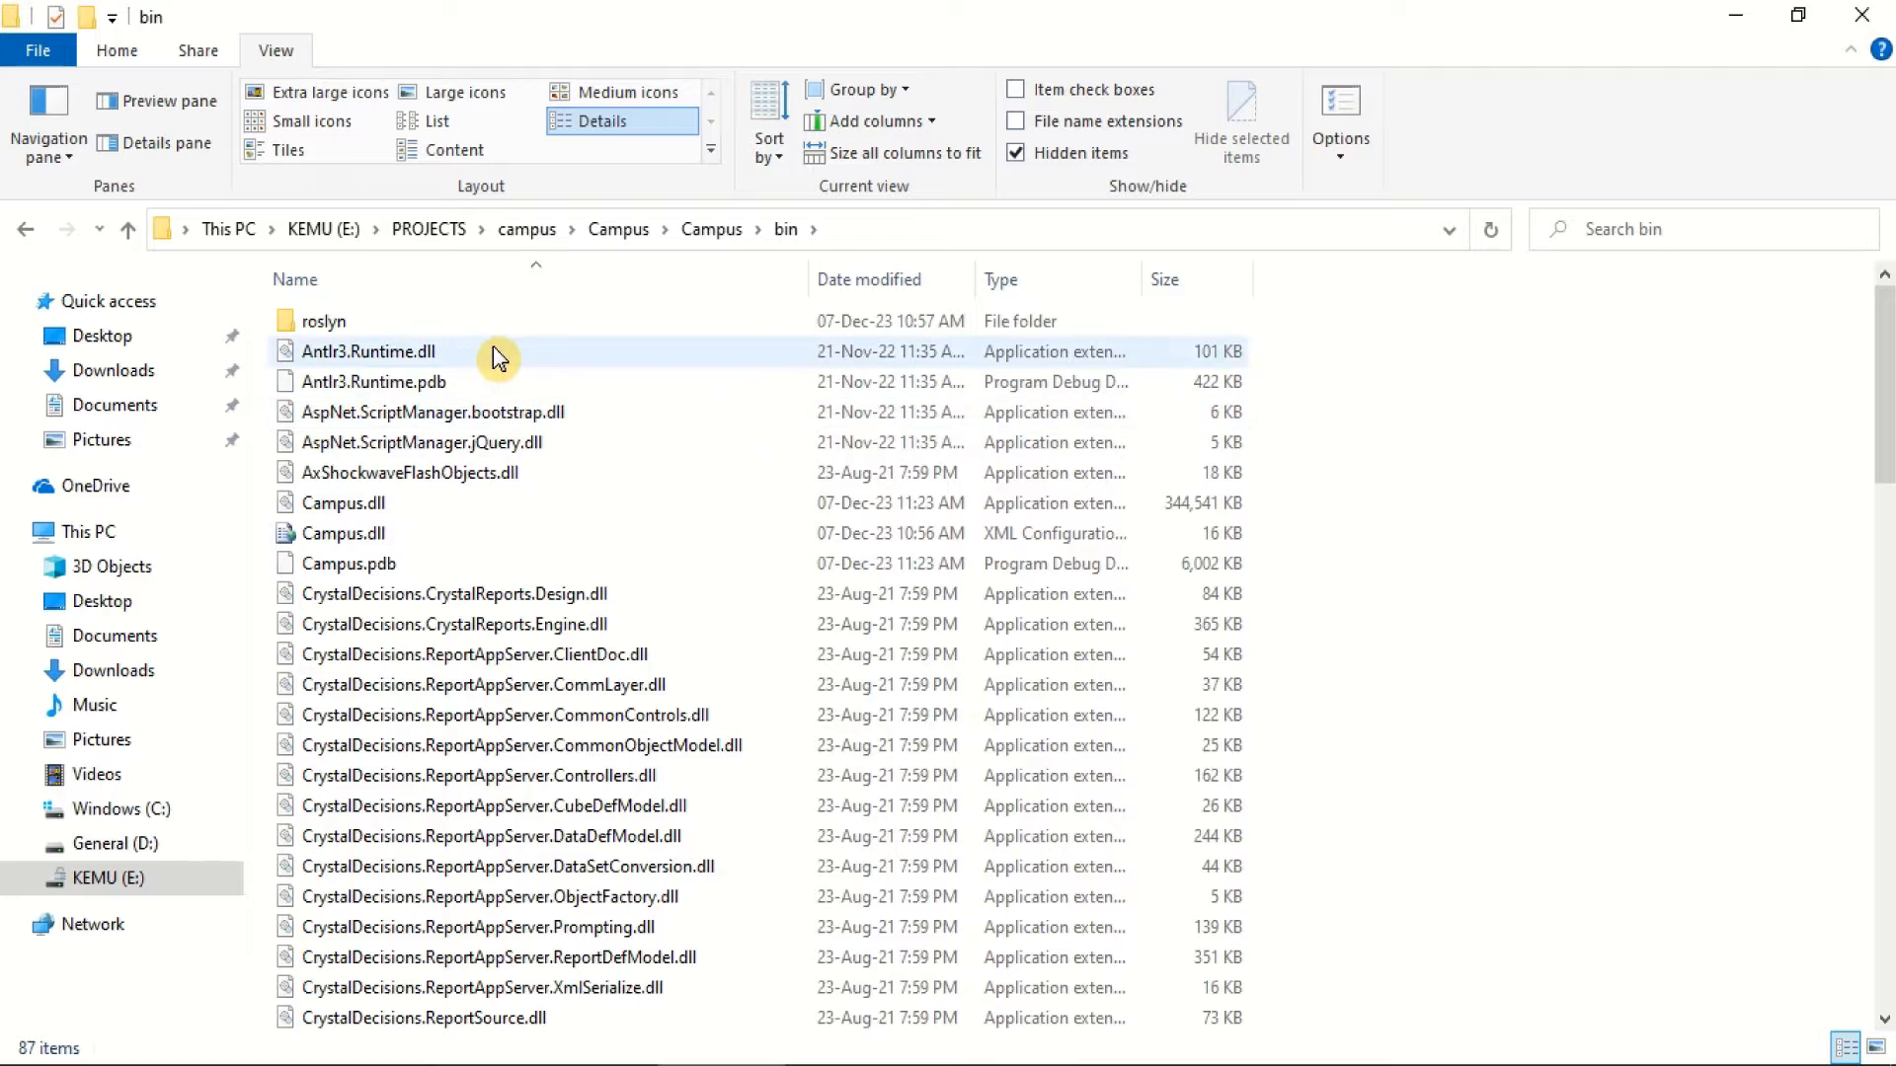
left_click(465, 92)
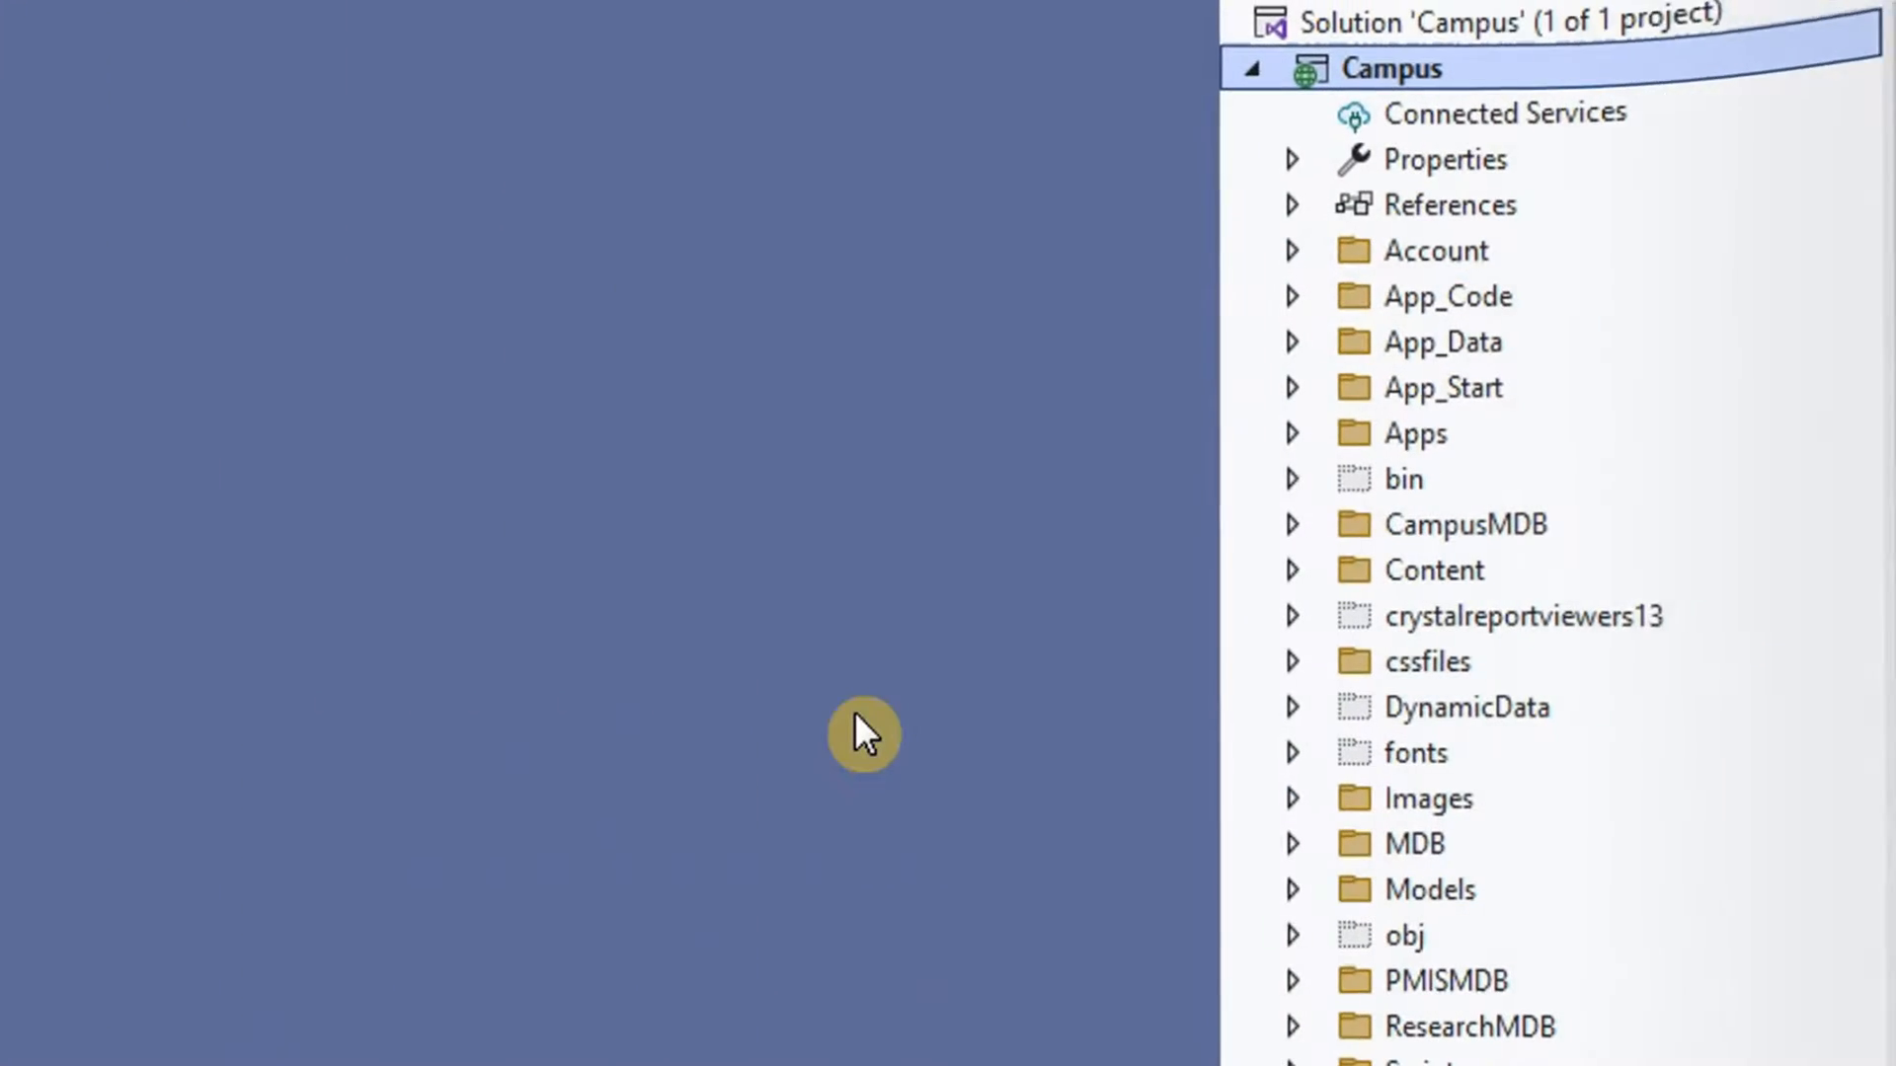
Switch to Visual Studio and review the source files inside the App_Code folder, leaving the folder collapsed
left_click(1289, 297)
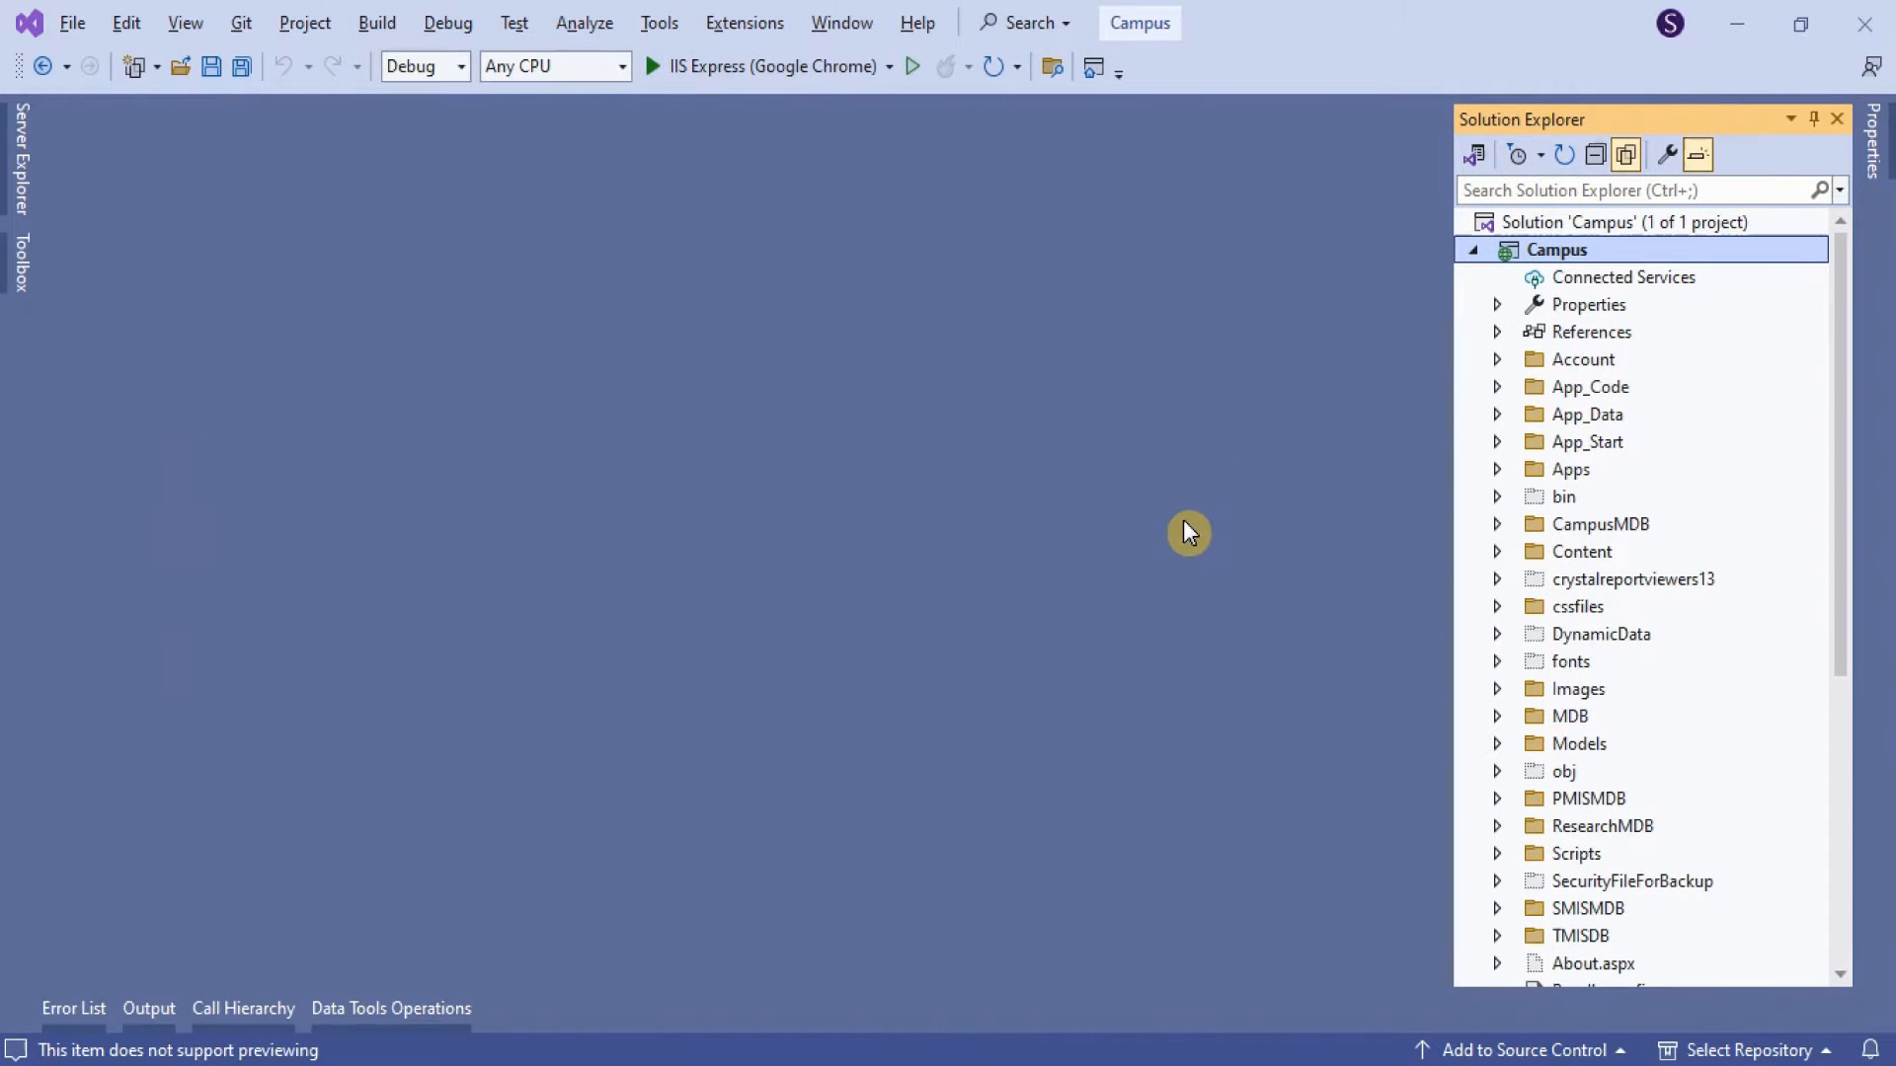
left_click(1499, 388)
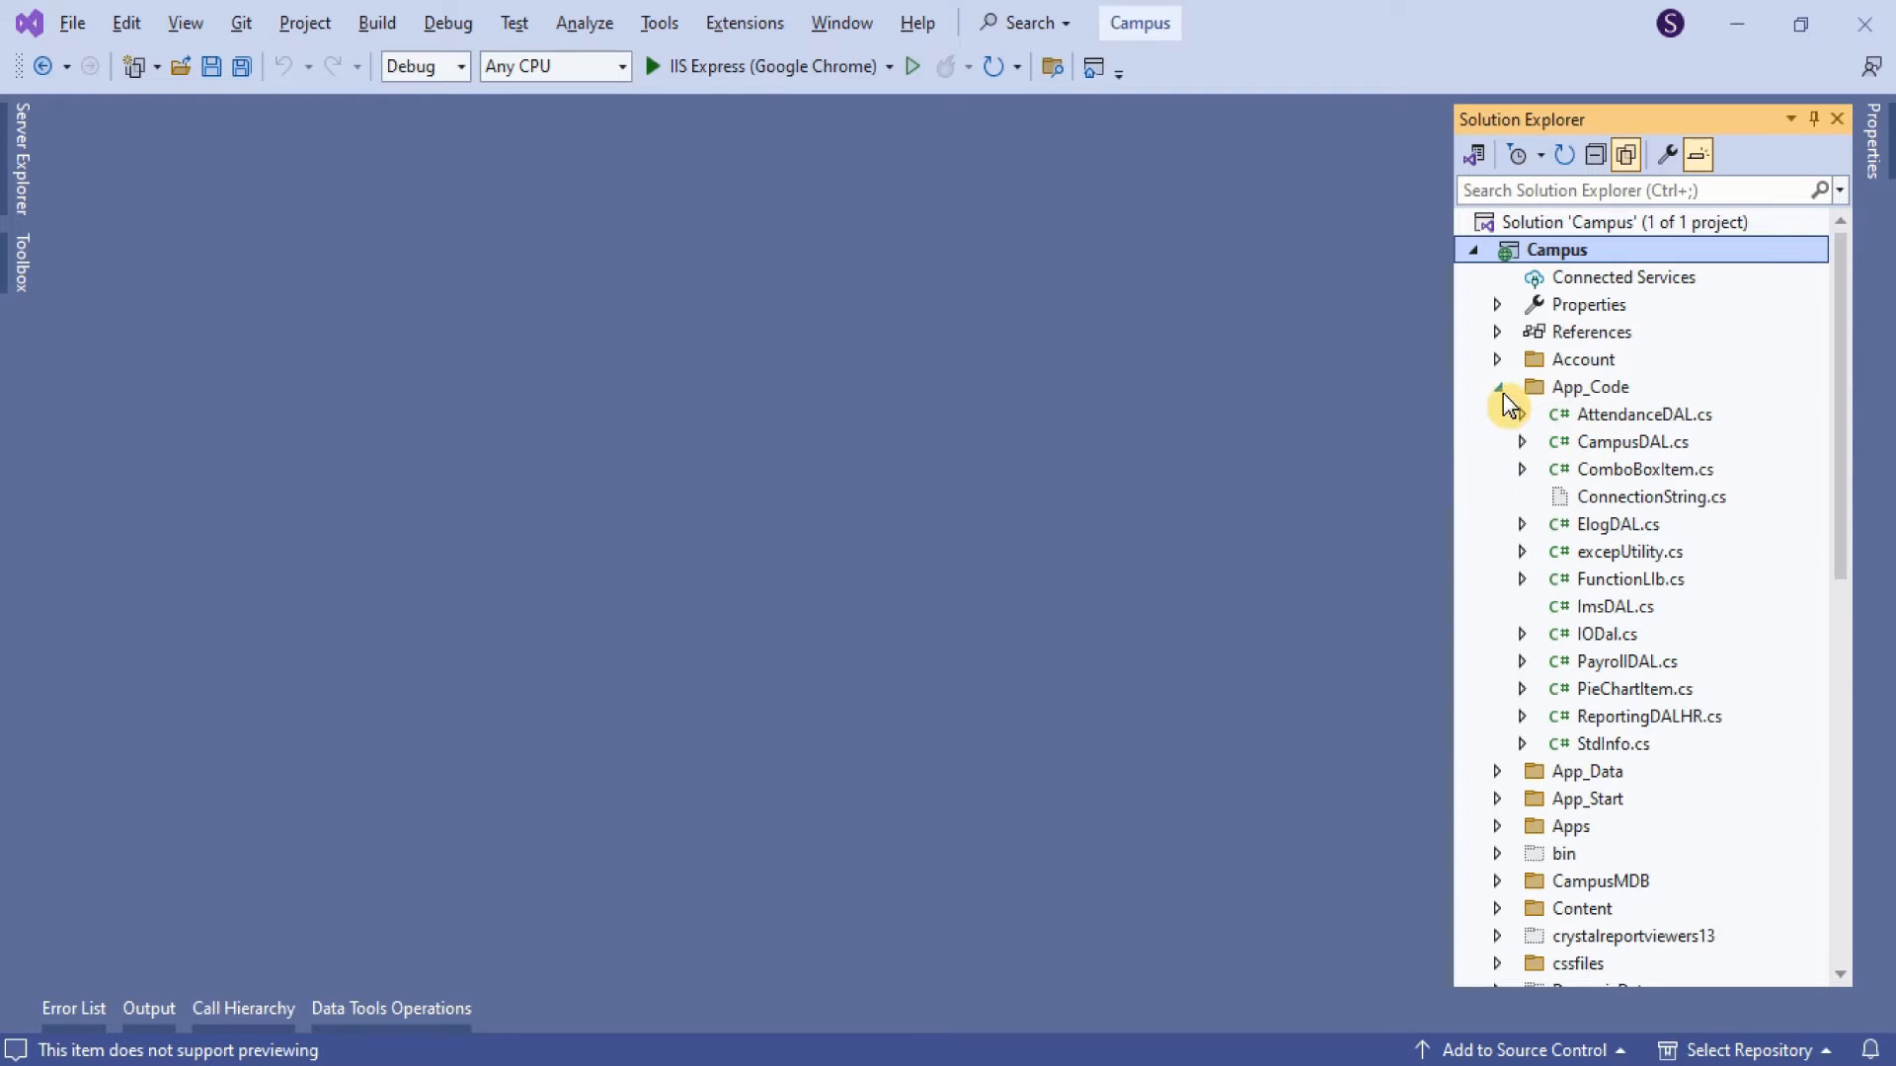
left_click(1499, 388)
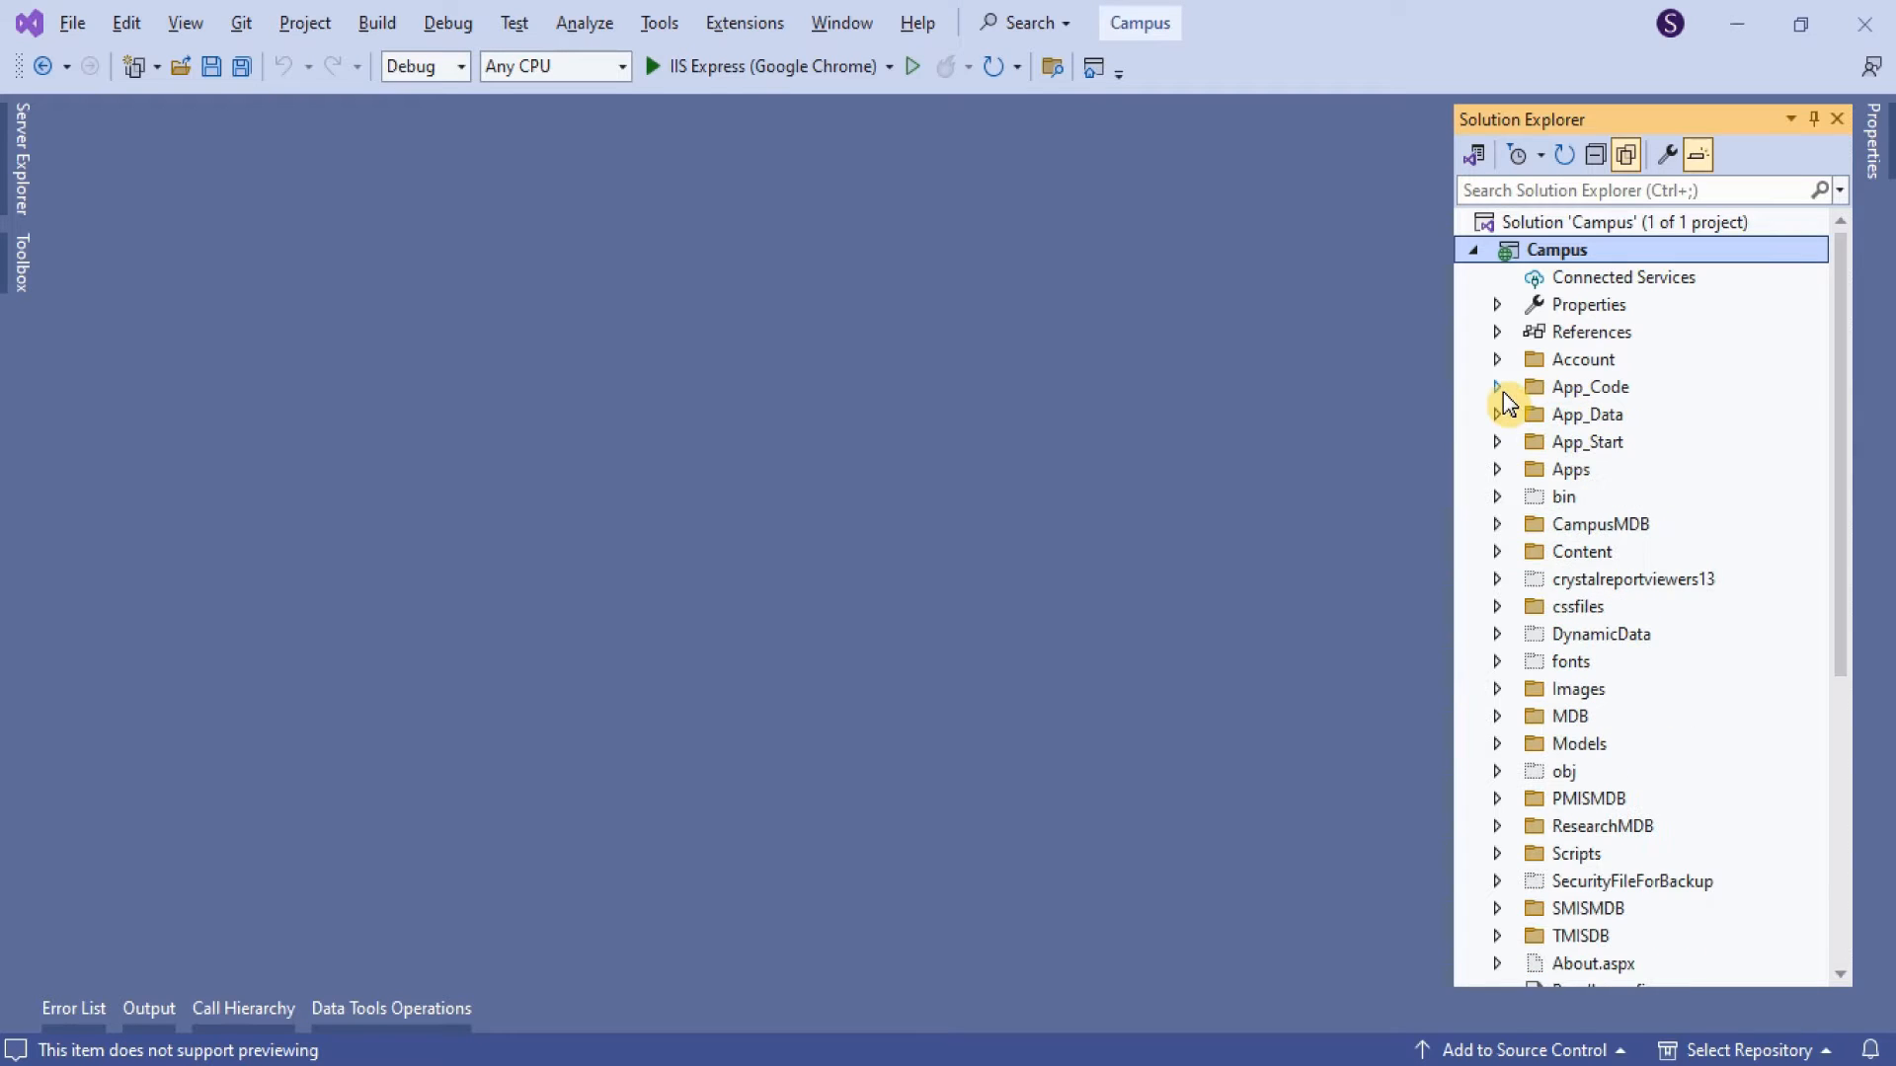
Review the options for adding new content to the Campus project
right_click(1534, 252)
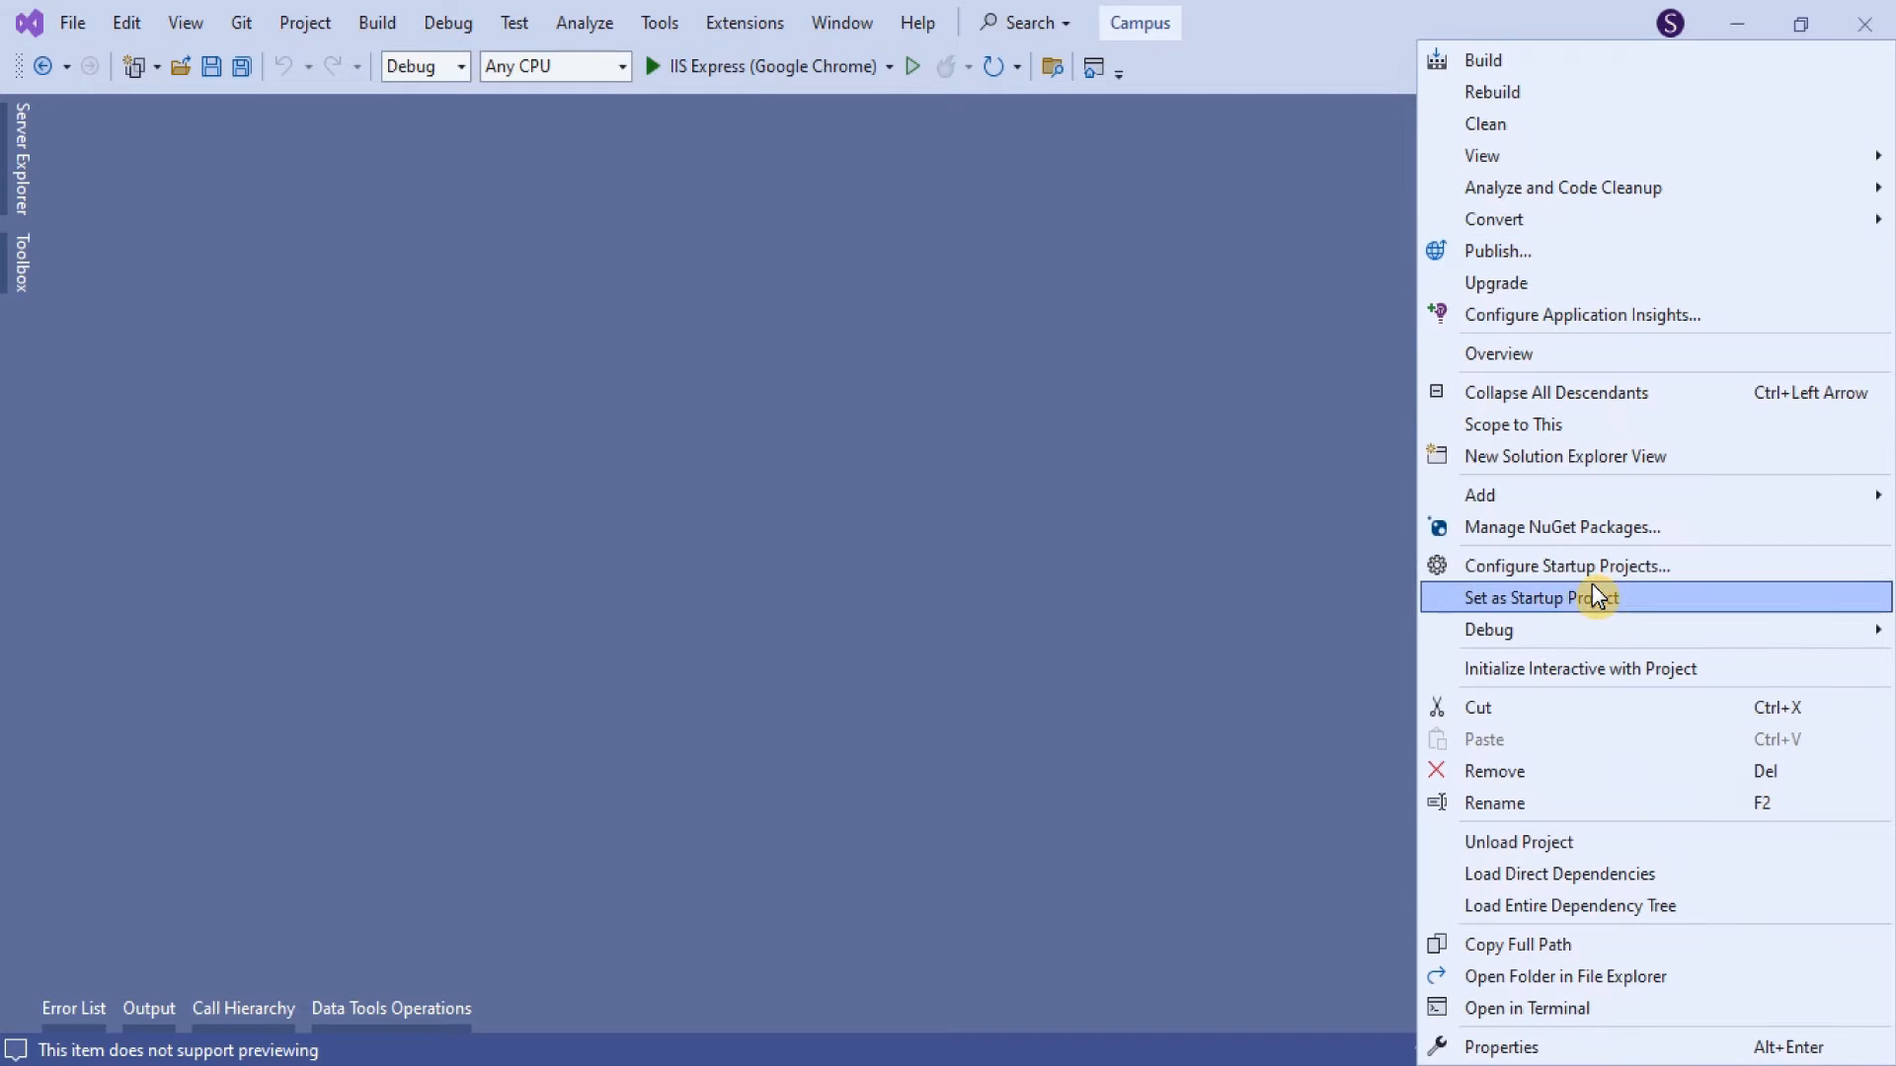
mouse_move(1431, 499)
mouse_move(1244, 419)
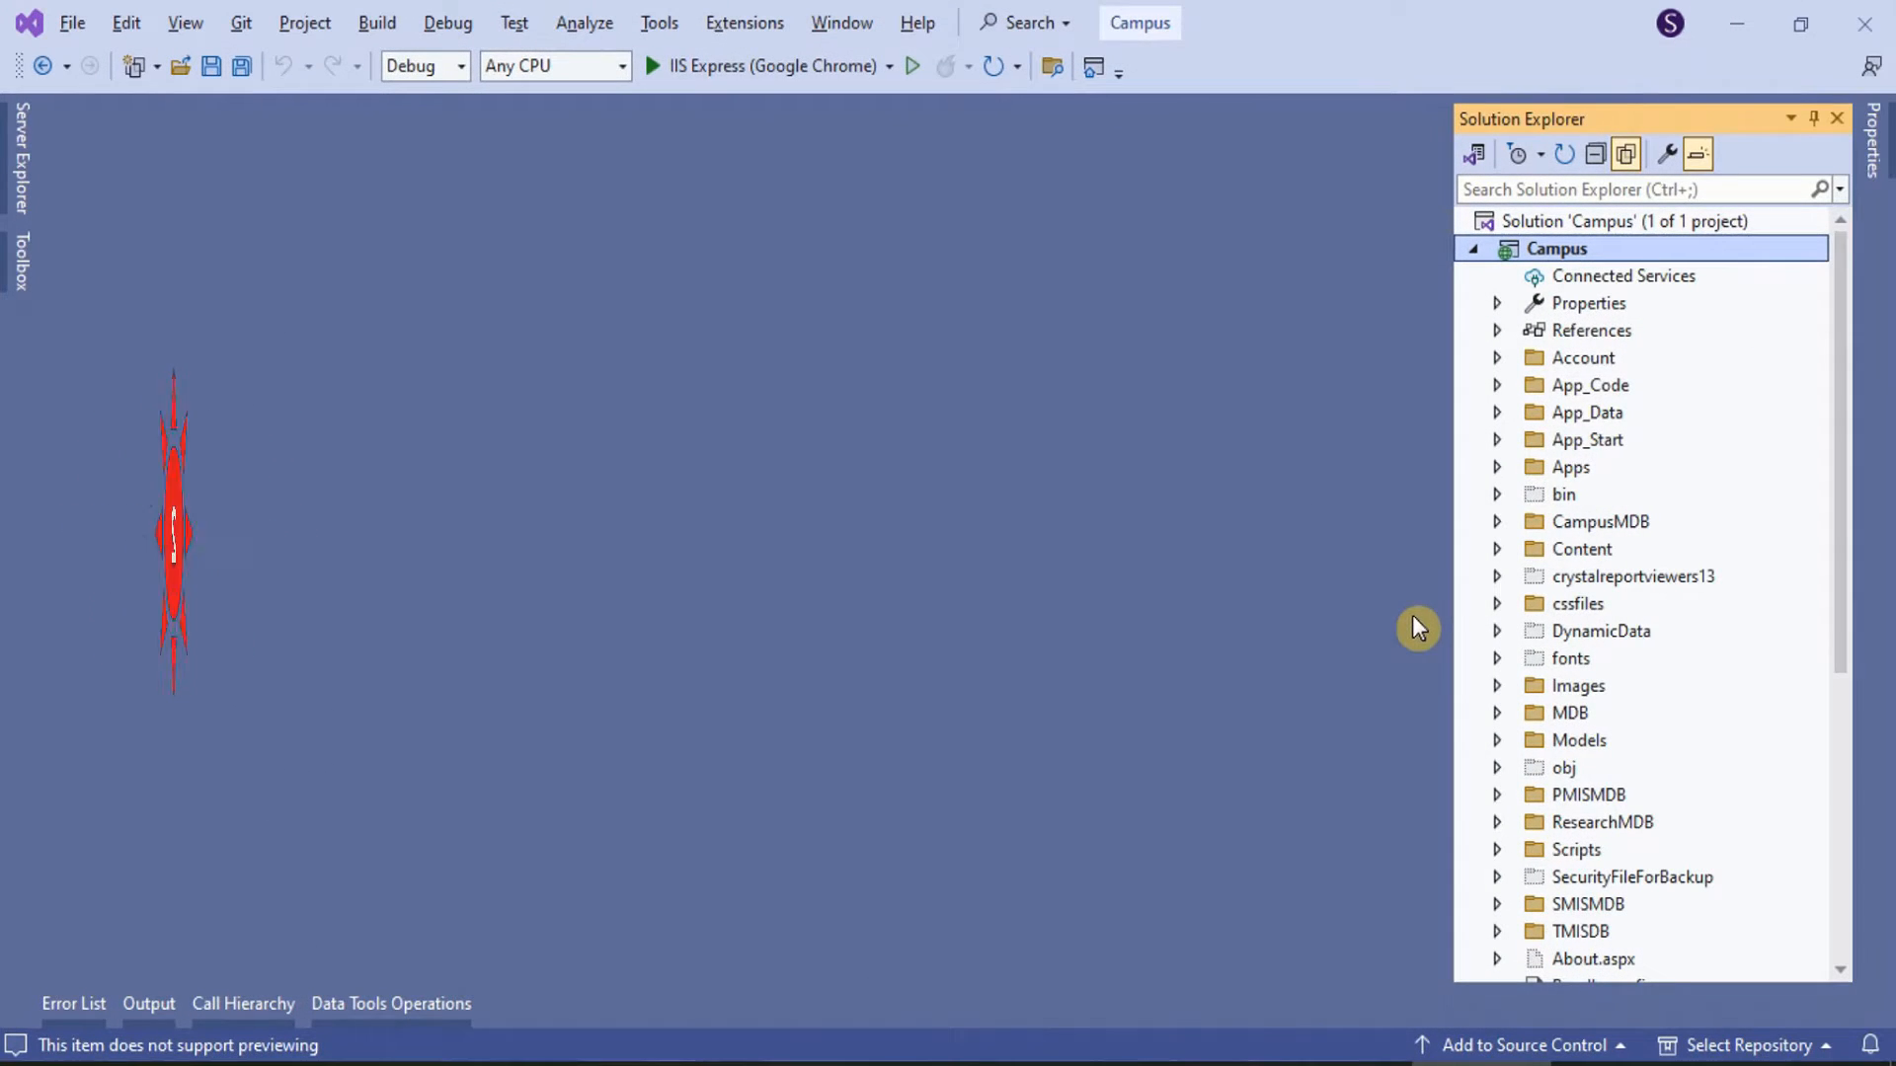
Turn off Precompile during publishing in the new campus publish profile and save the settings
right_click(1557, 254)
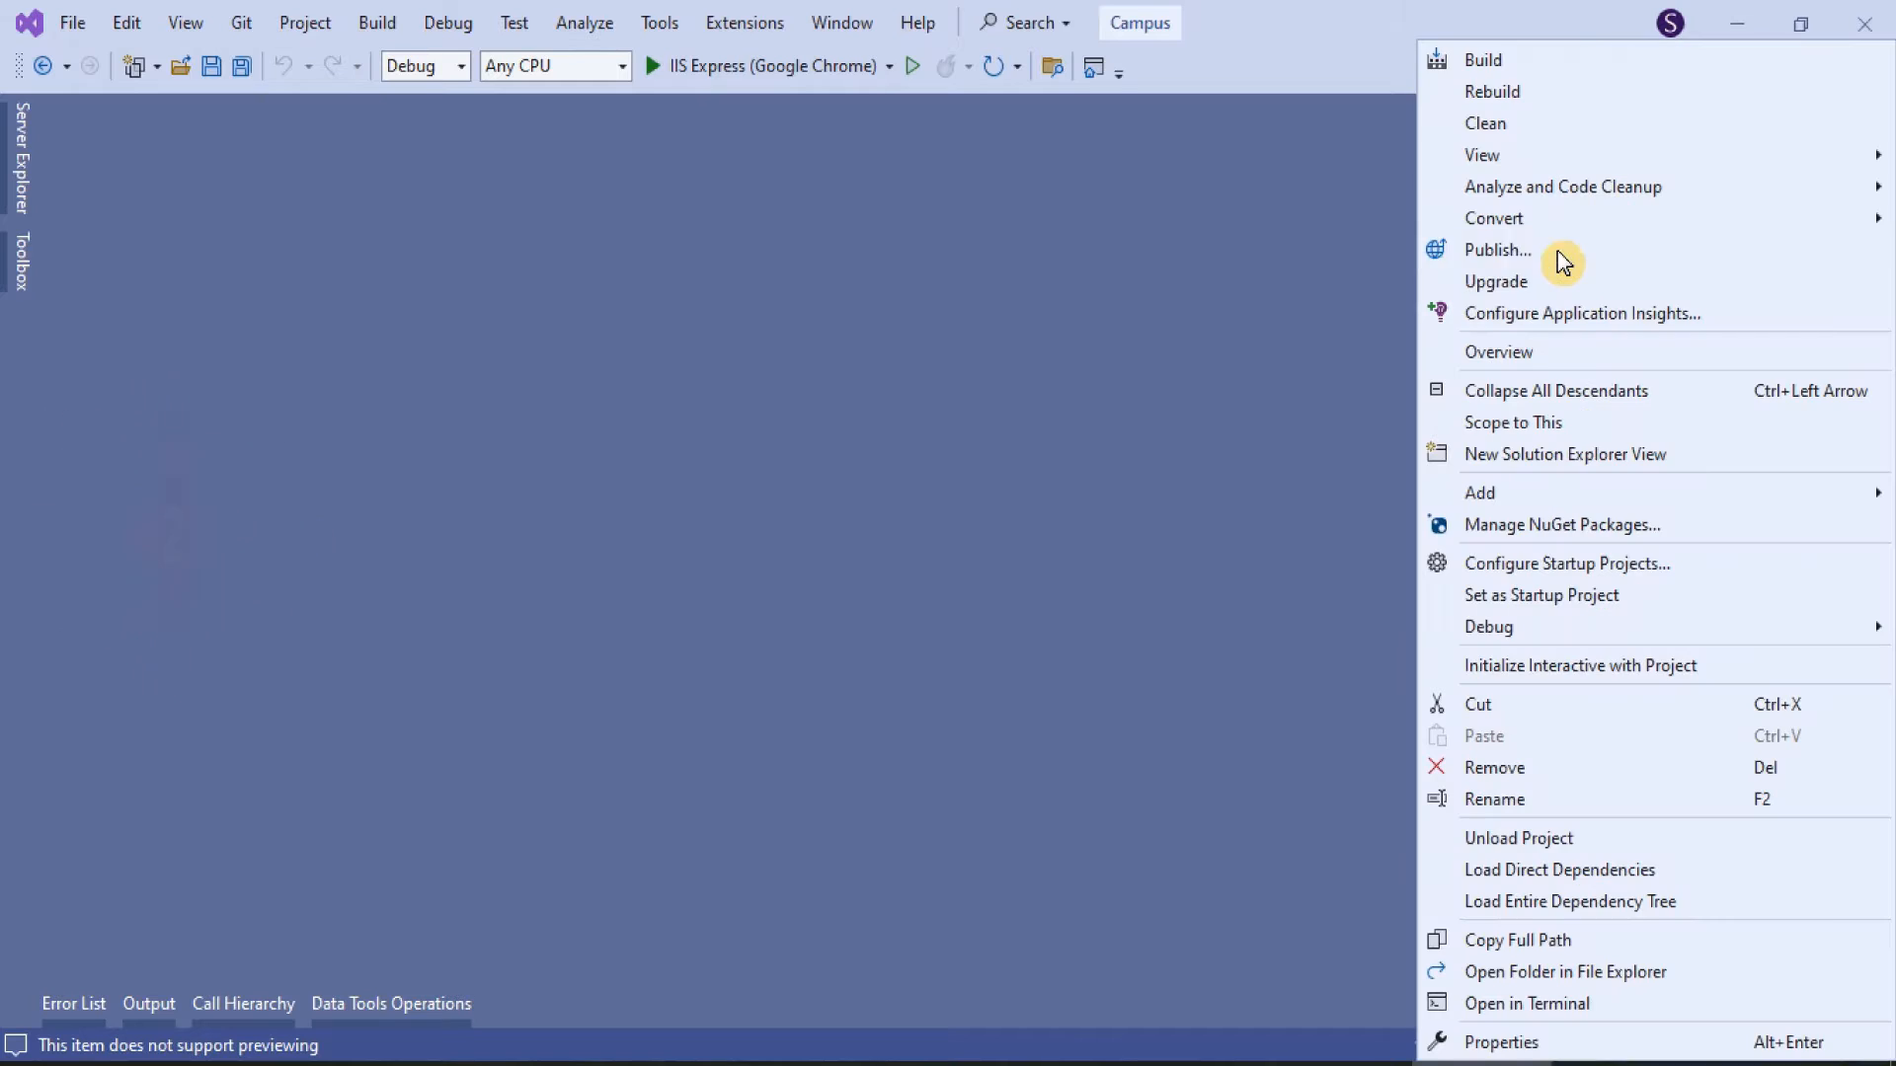
left_click(1504, 259)
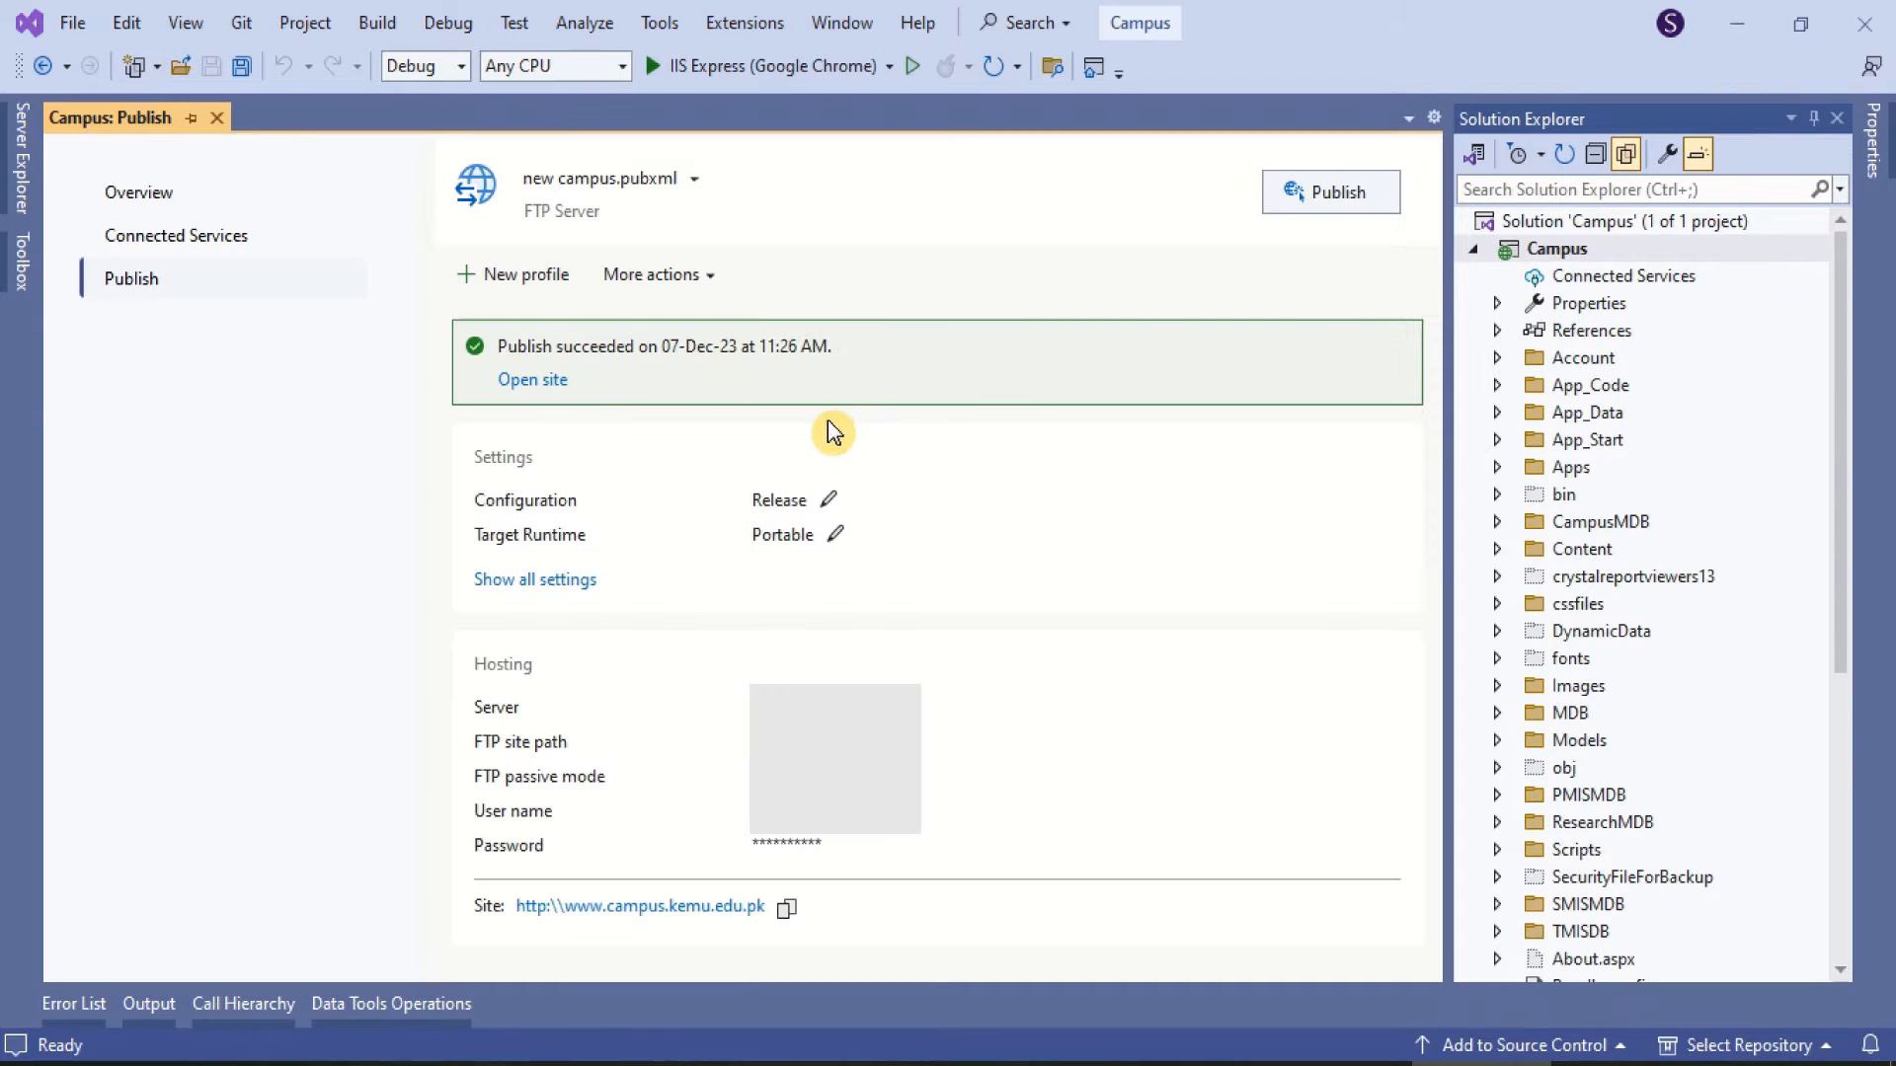
left_click(570, 590)
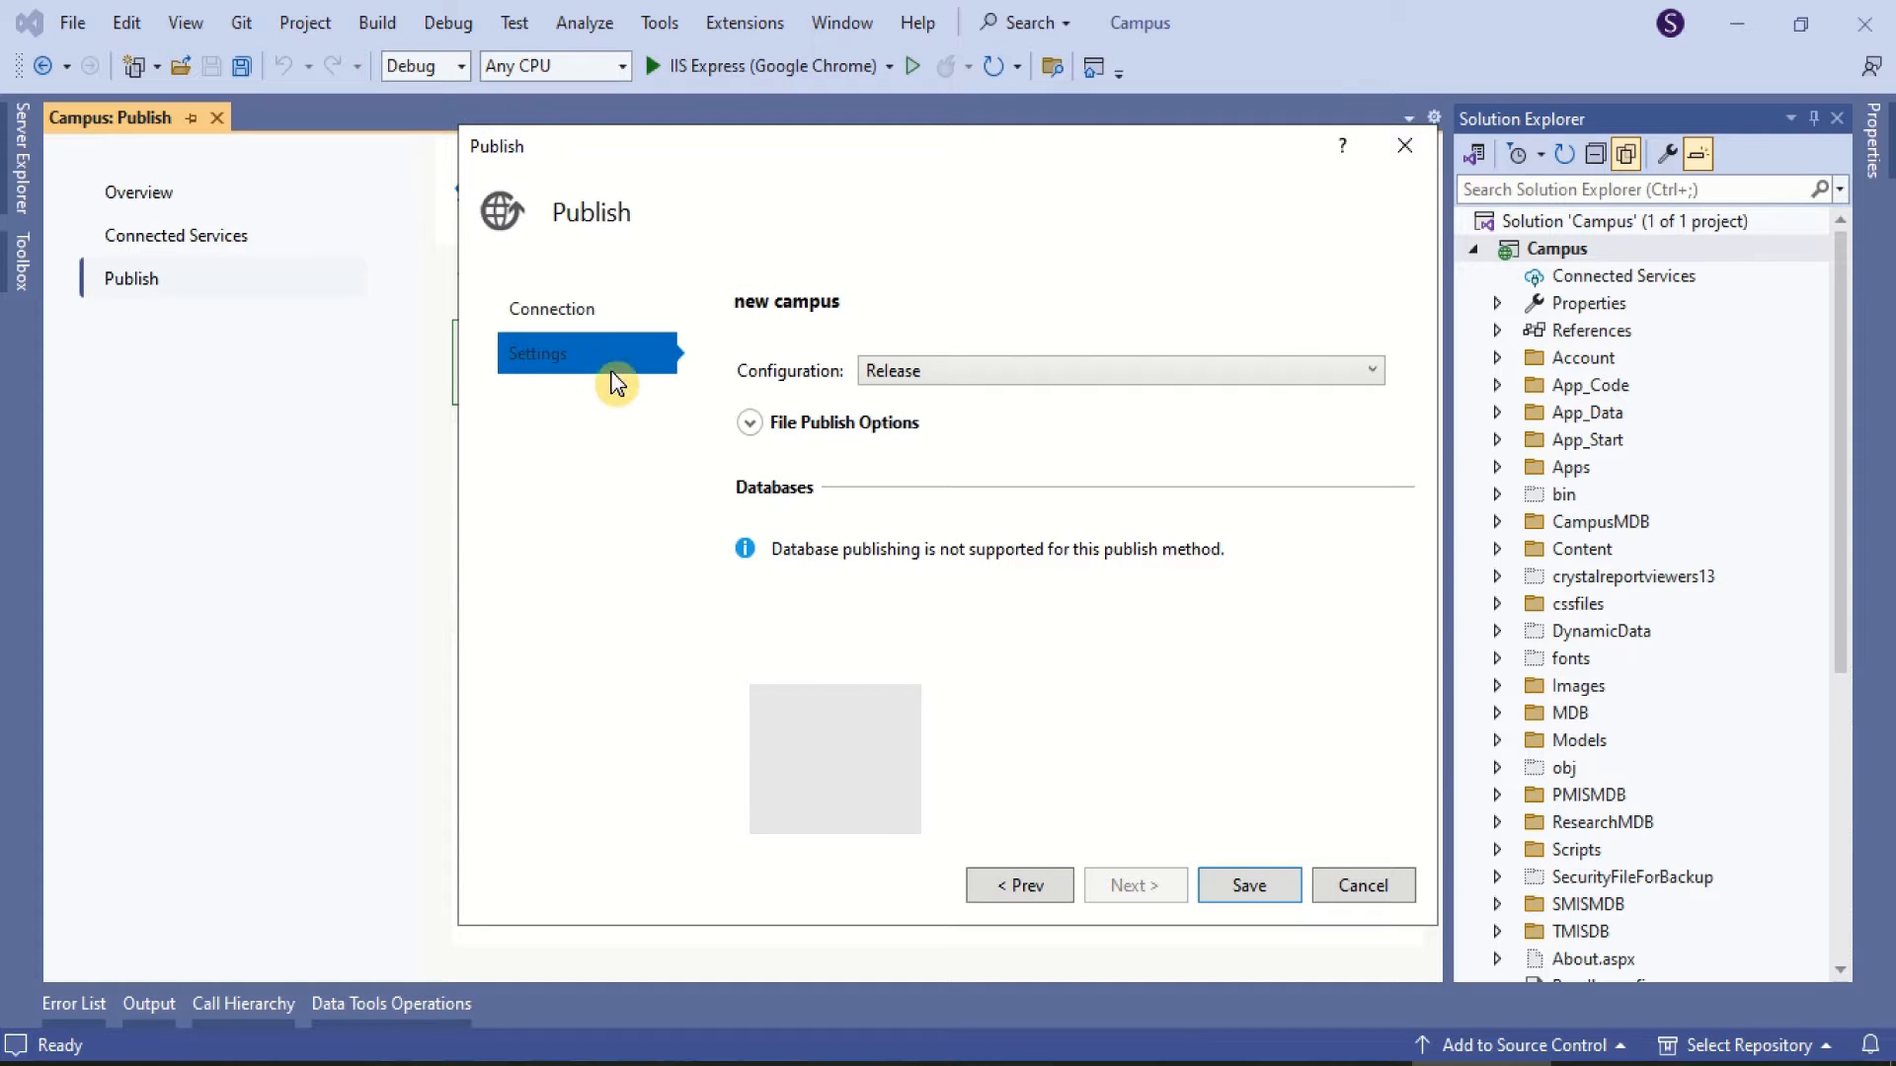
left_click(751, 425)
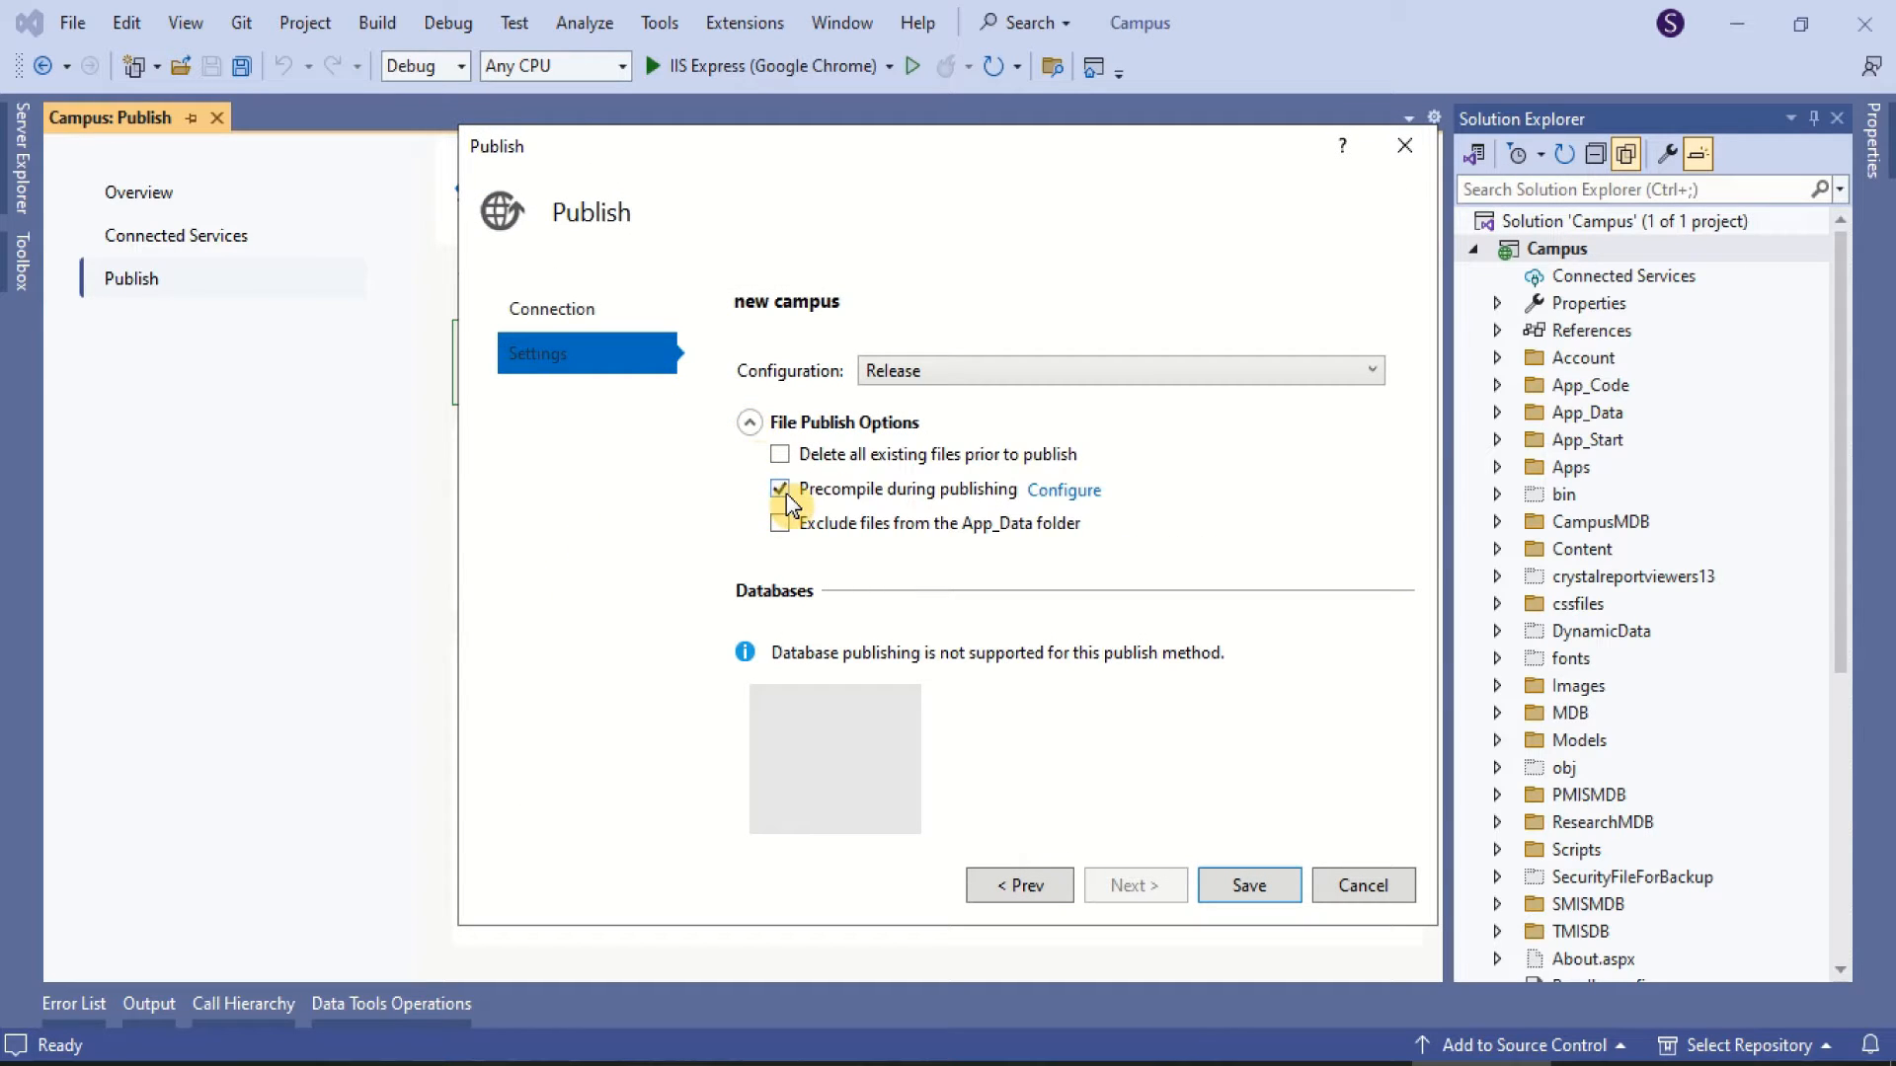
left_click(778, 490)
left_click(1249, 885)
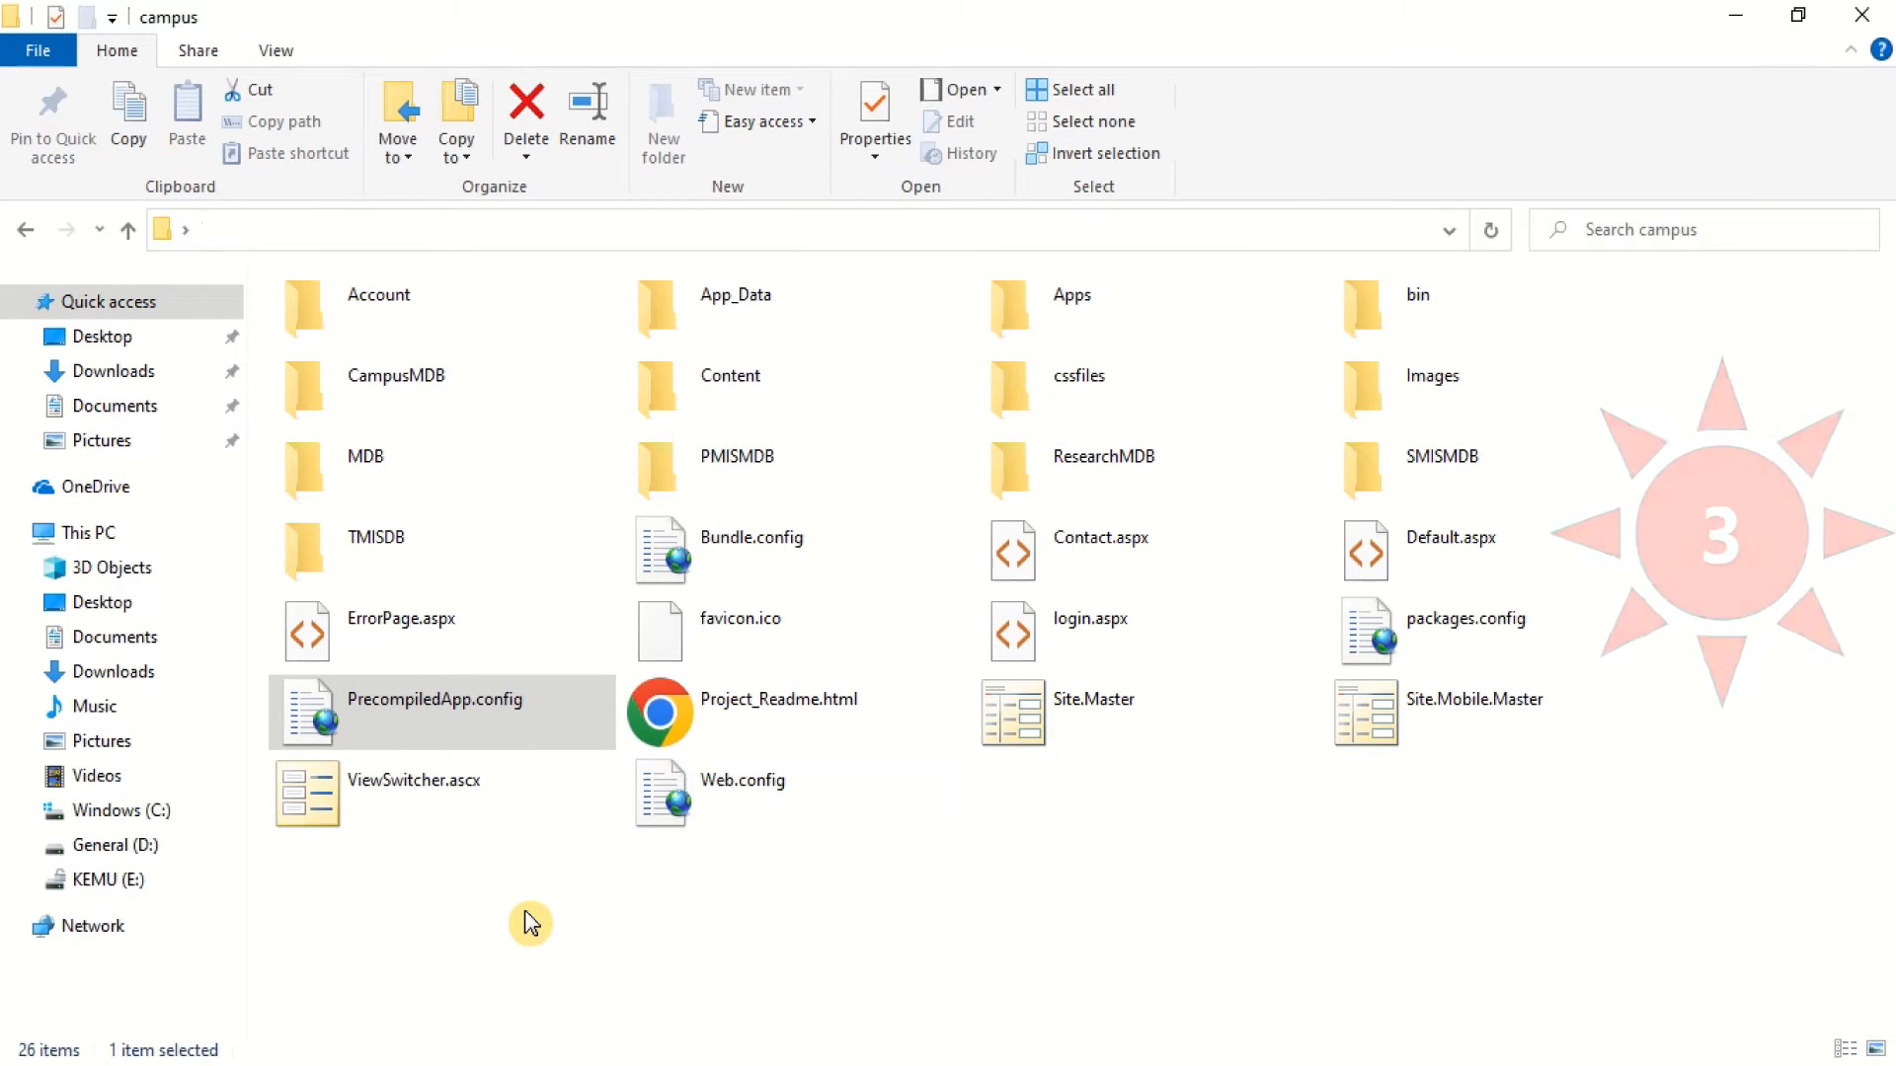
Switch to File Explorer and delete PrecompiledApp.config from the published campus folder
left_click(440, 698)
right_click(376, 711)
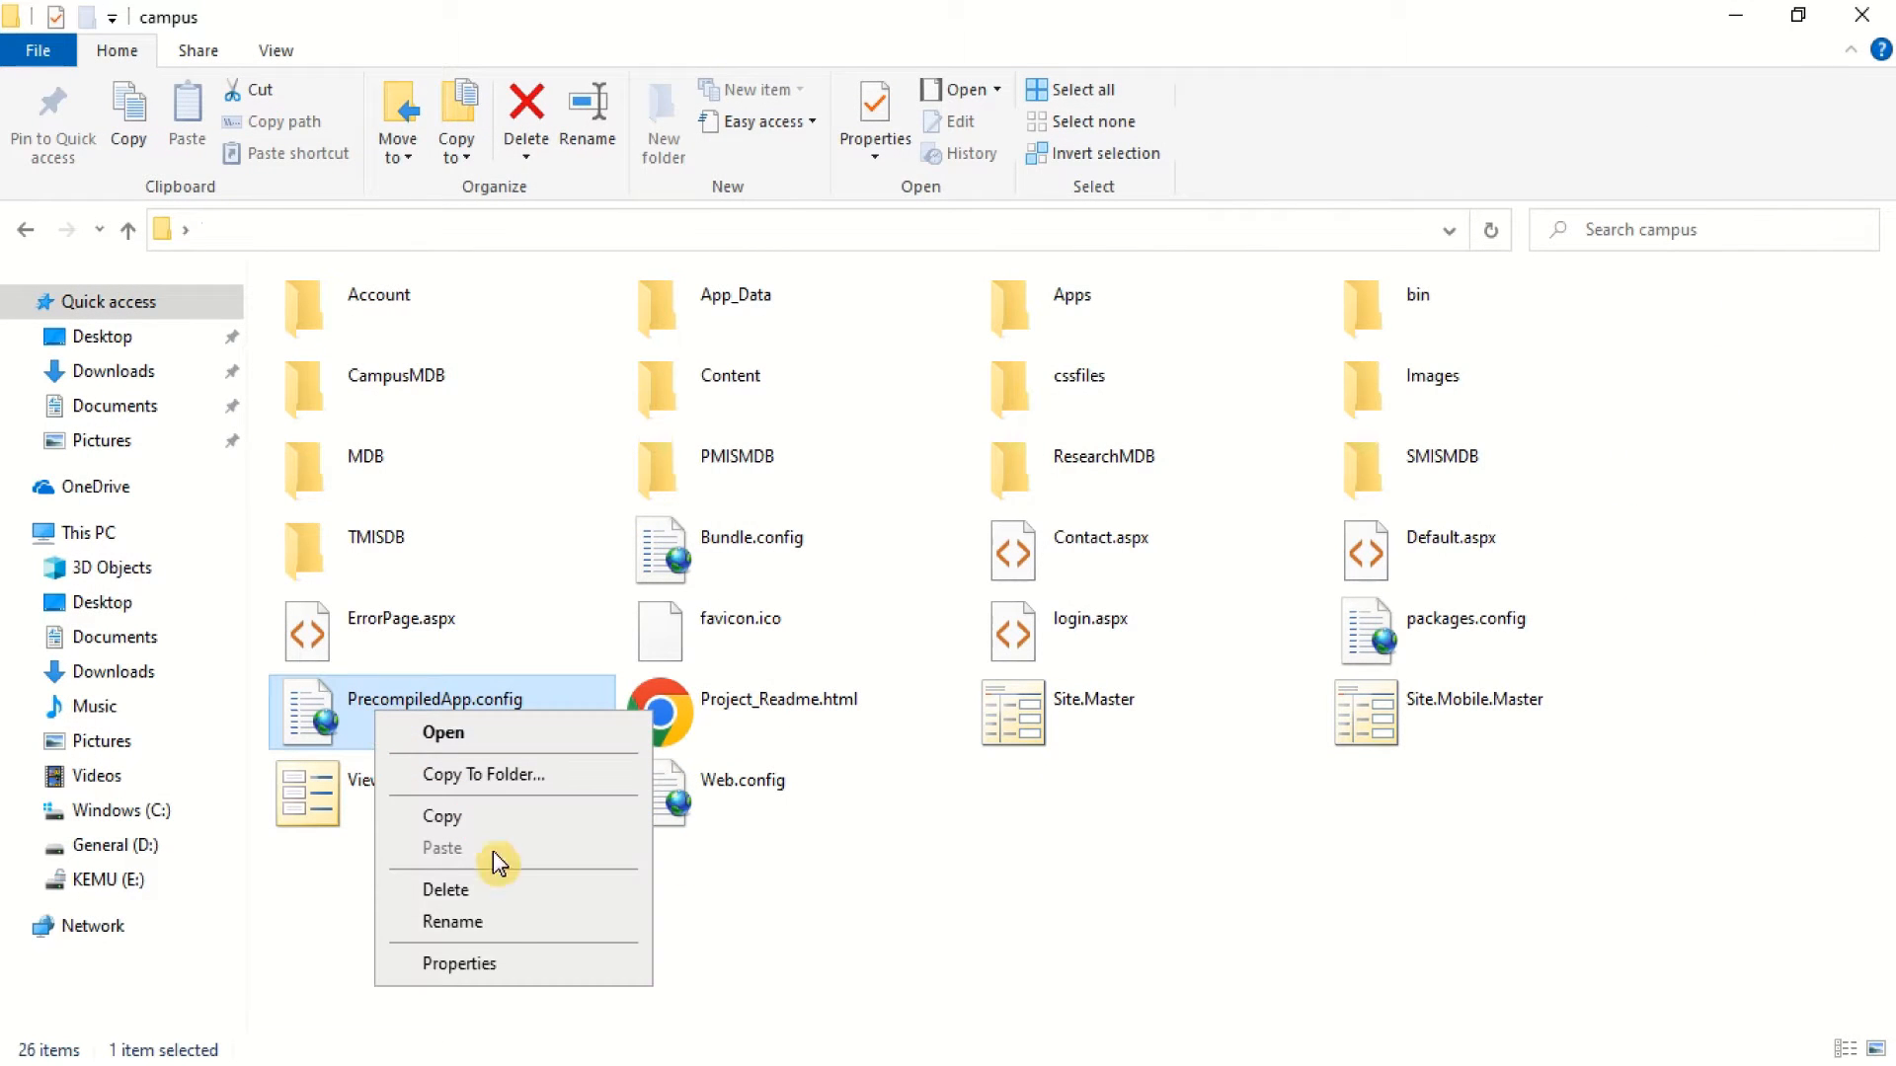
left_click(507, 900)
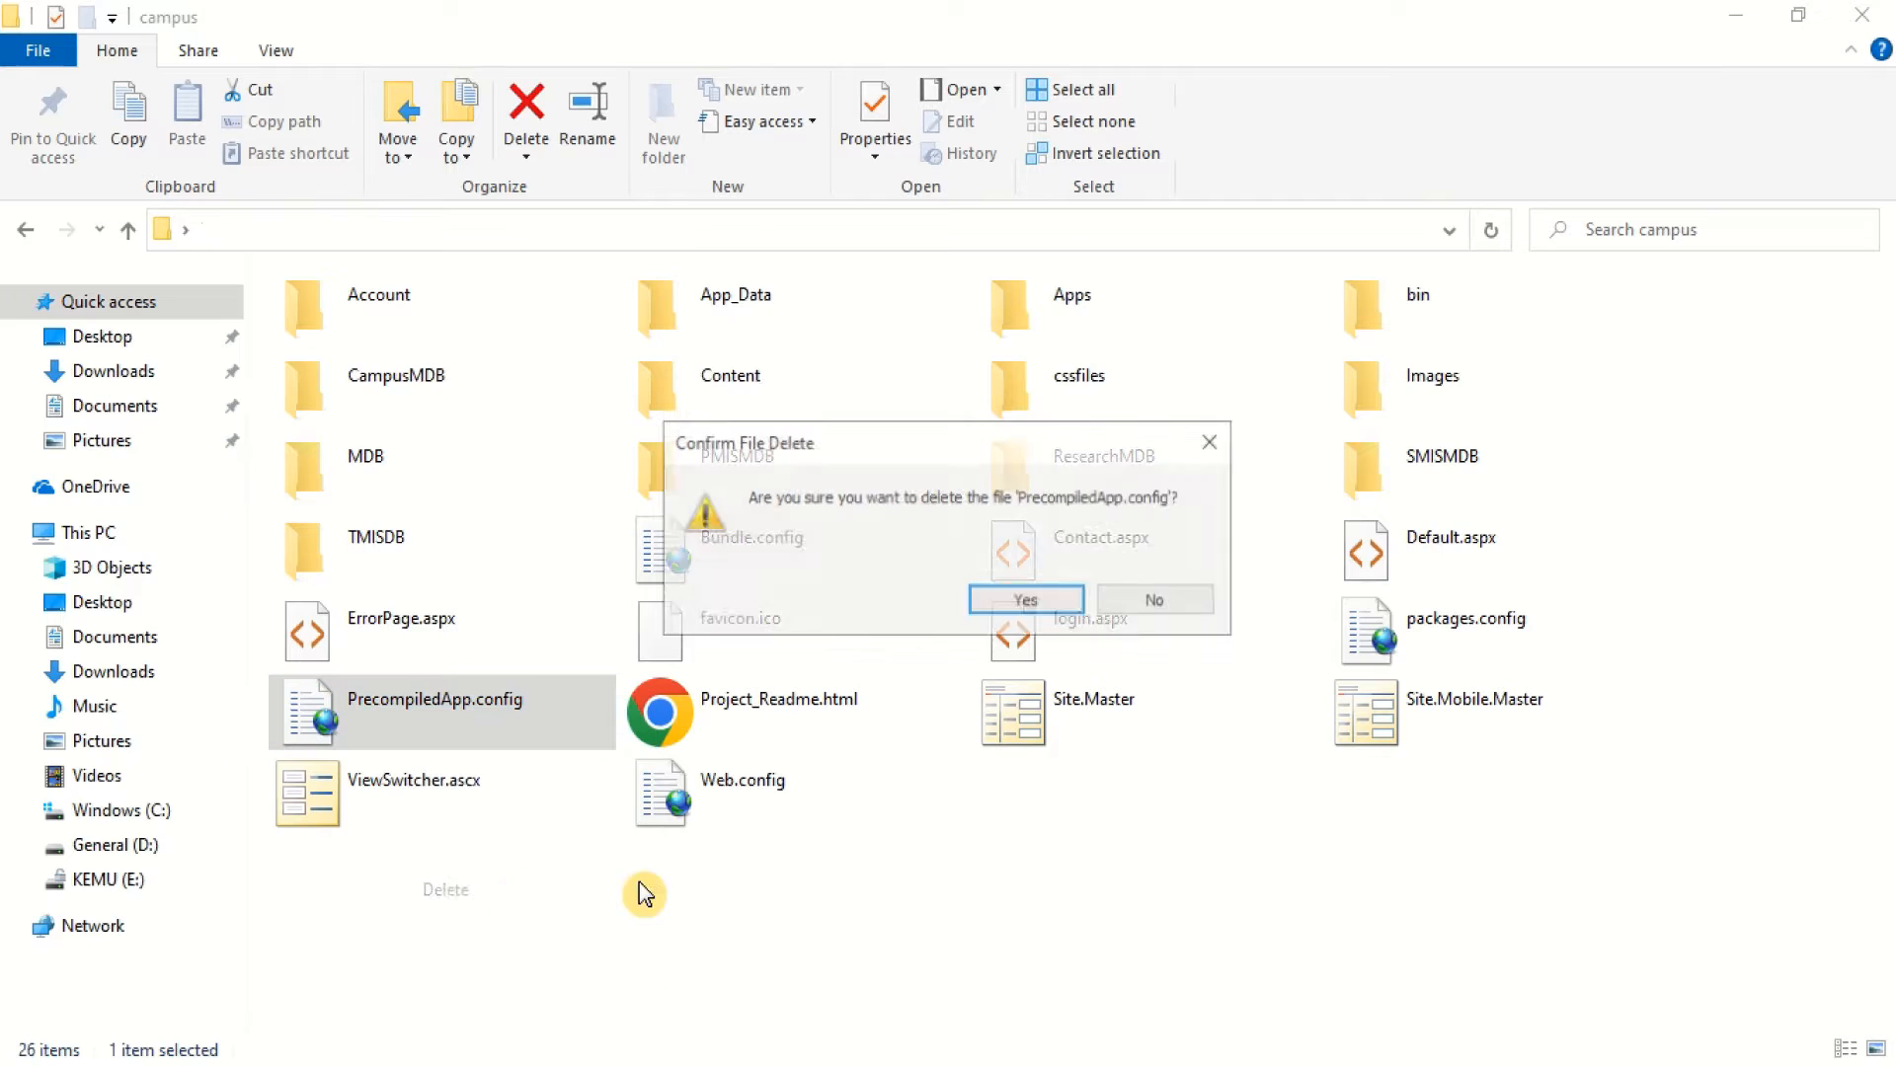
left_click(1002, 611)
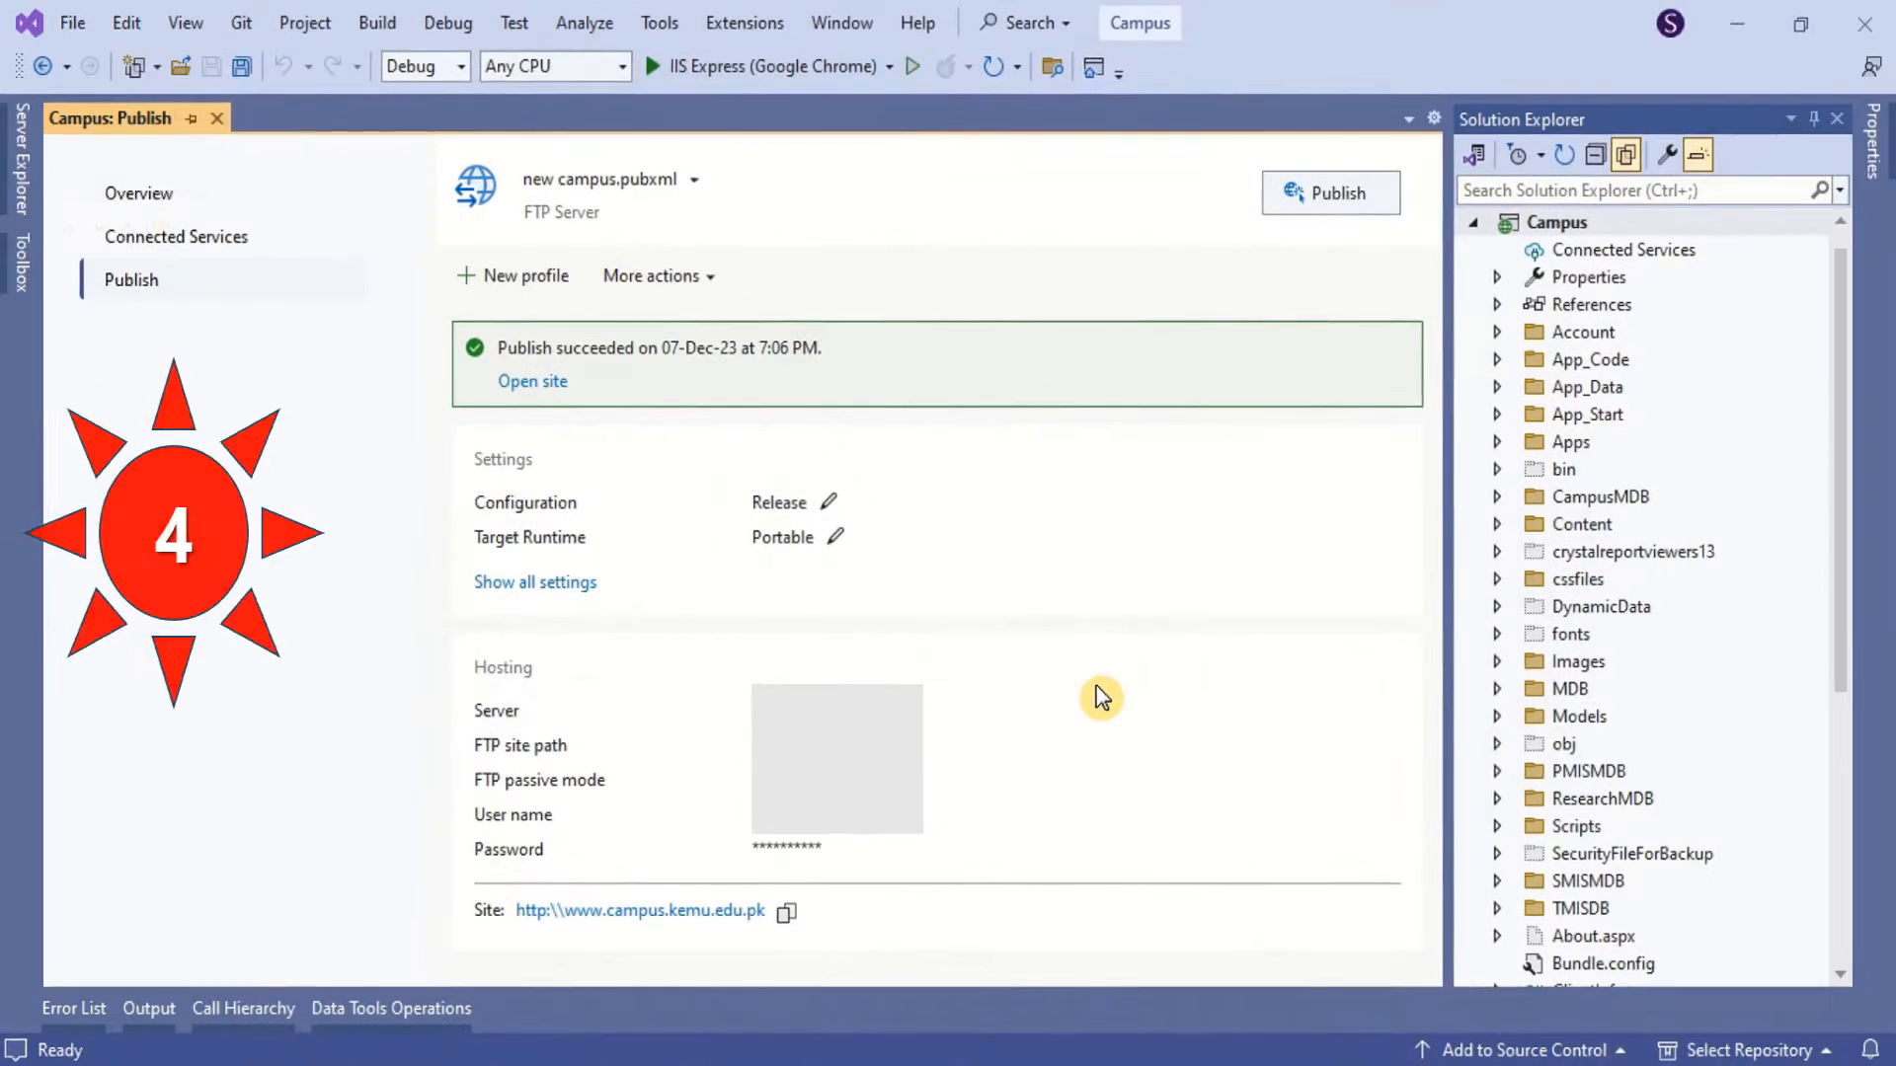
In Visual Studio, configure the new campus profile's precompile options with Allow precompiled site to be updatable and save the profile
left_click(558, 585)
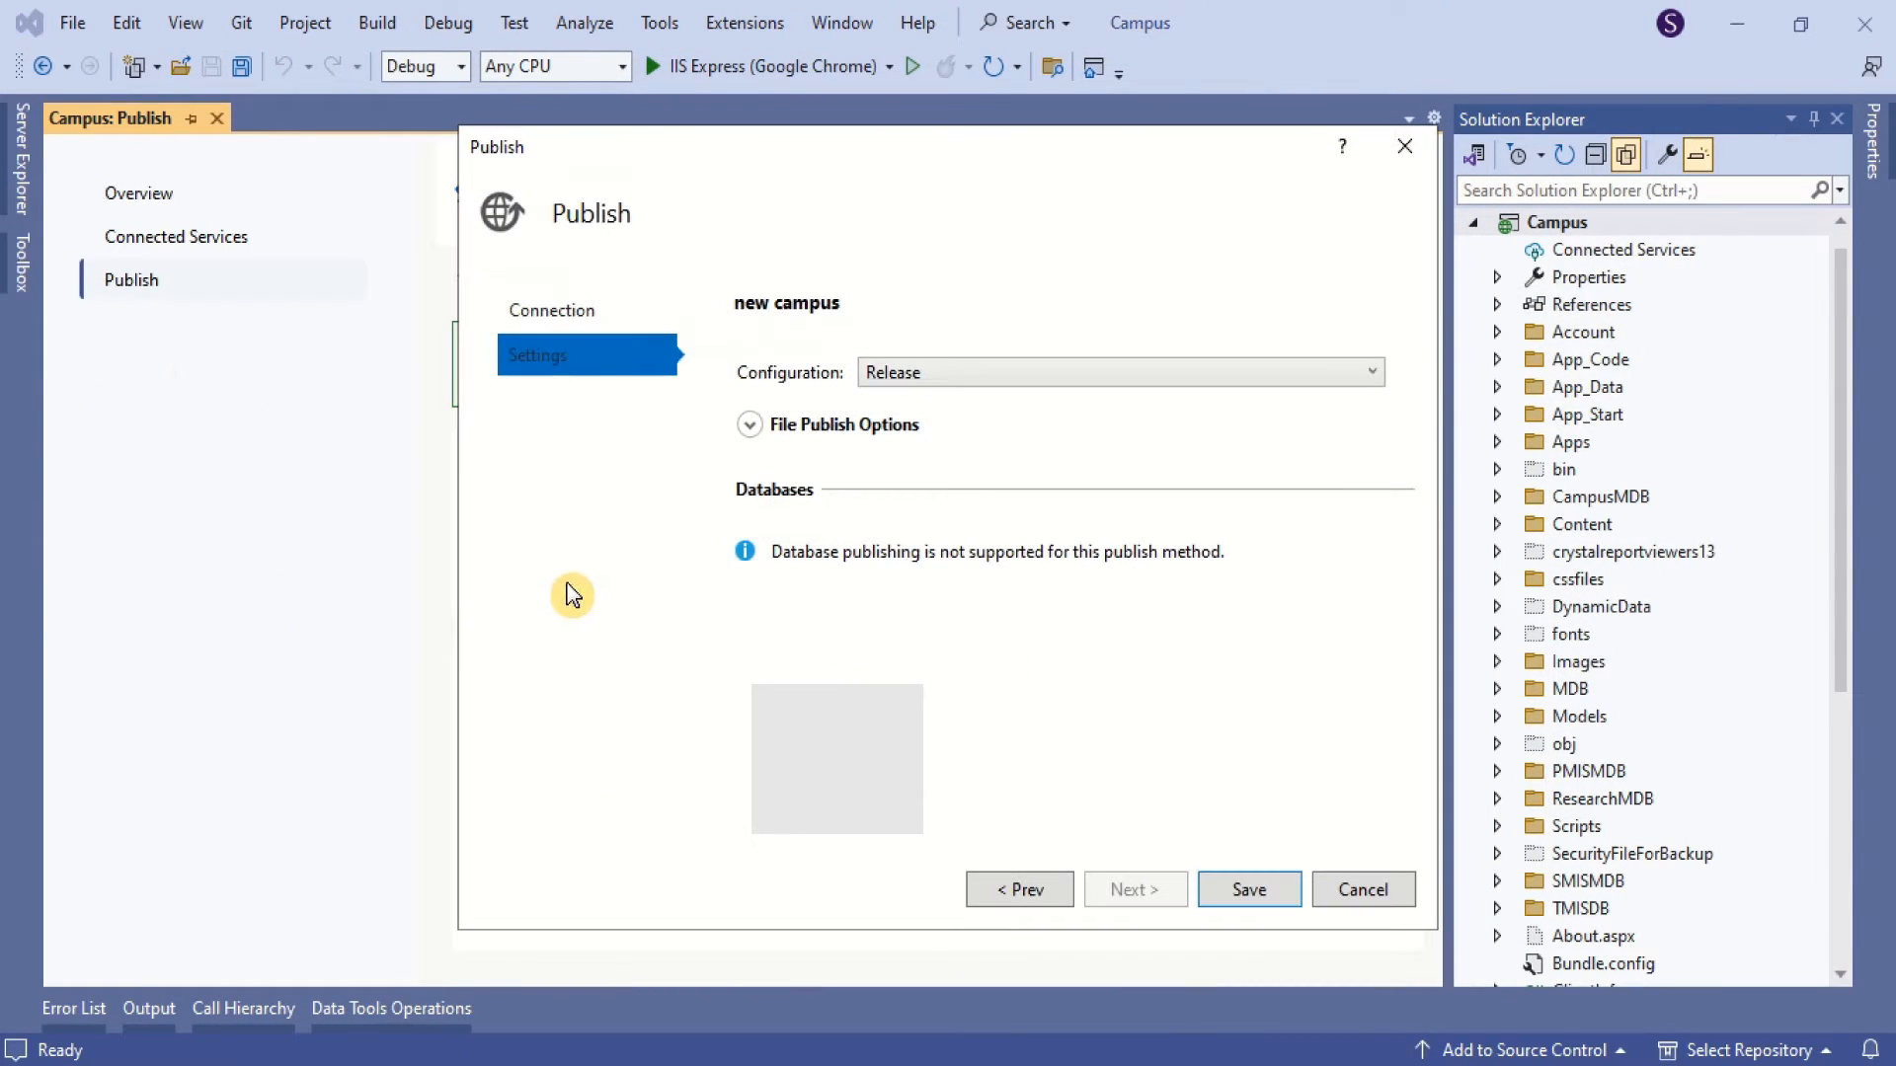
left_click(750, 427)
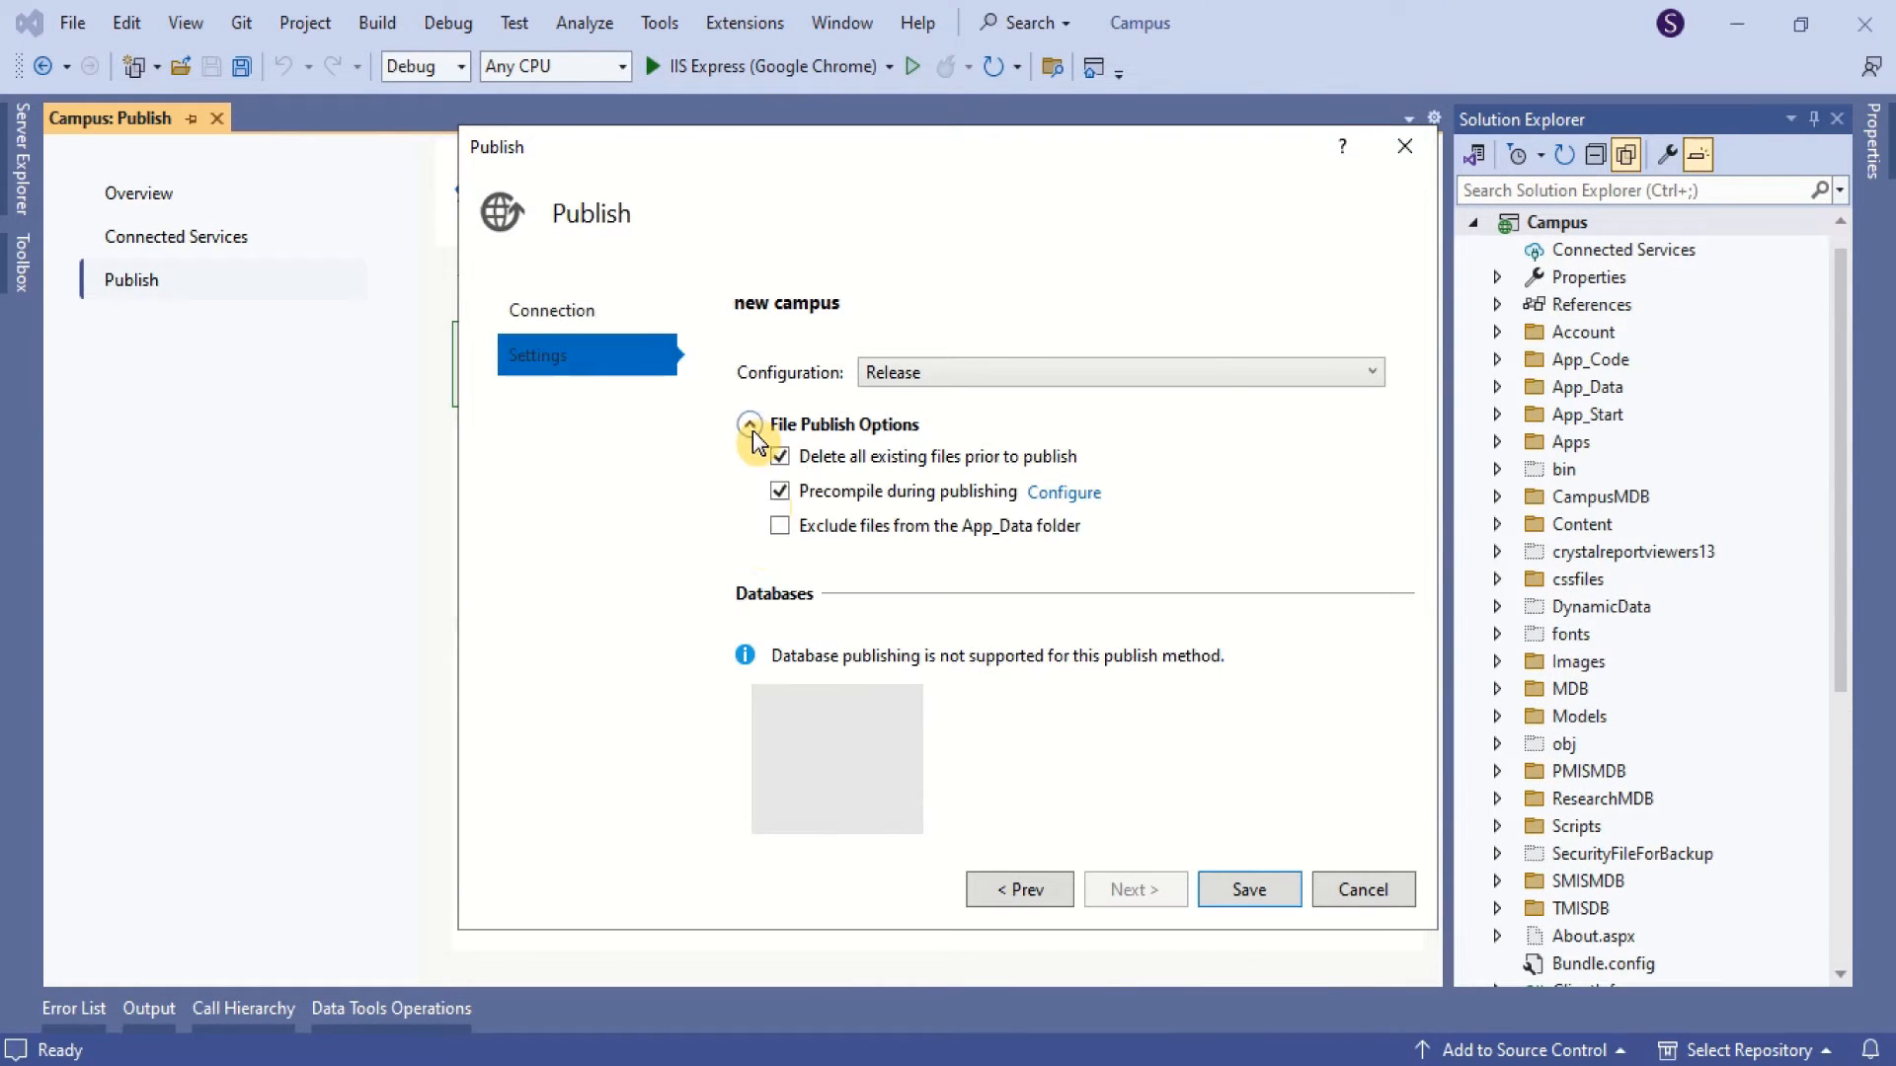
left_click(1039, 496)
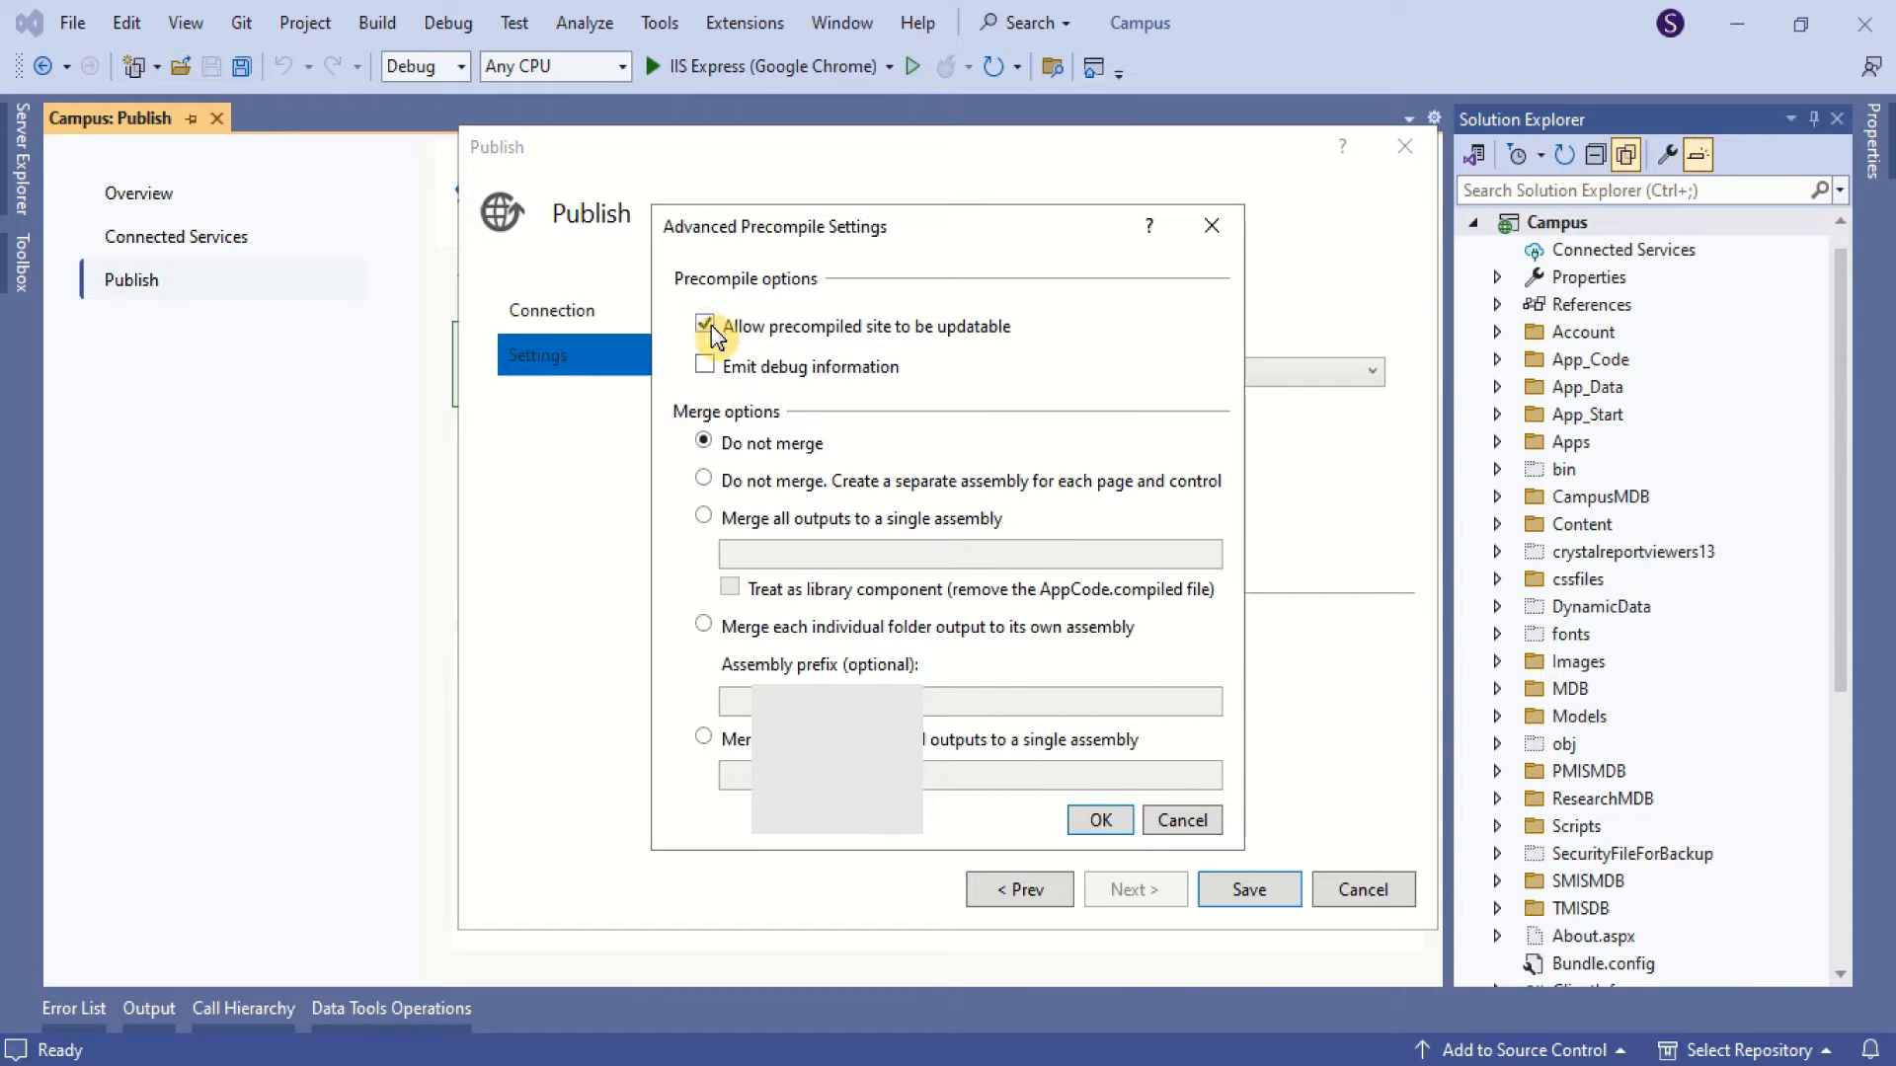
left_click(1101, 823)
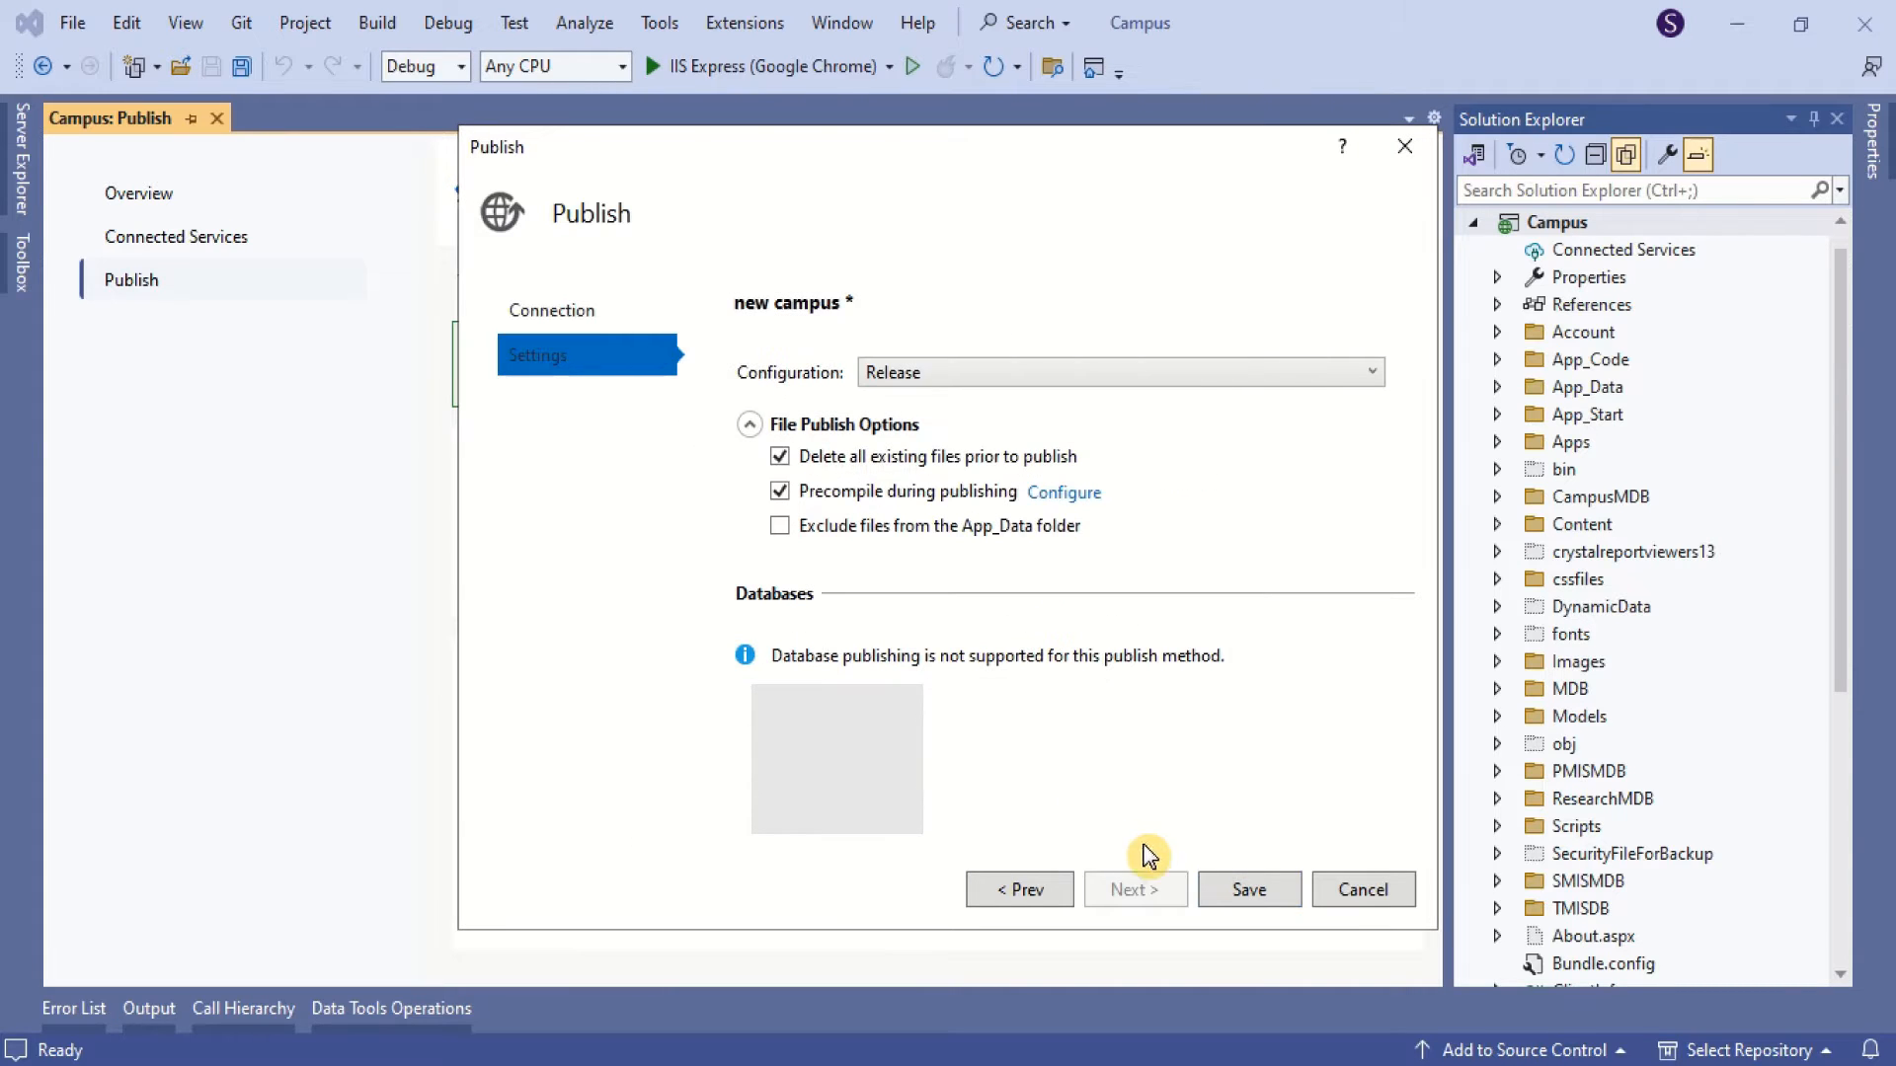
left_click(1250, 892)
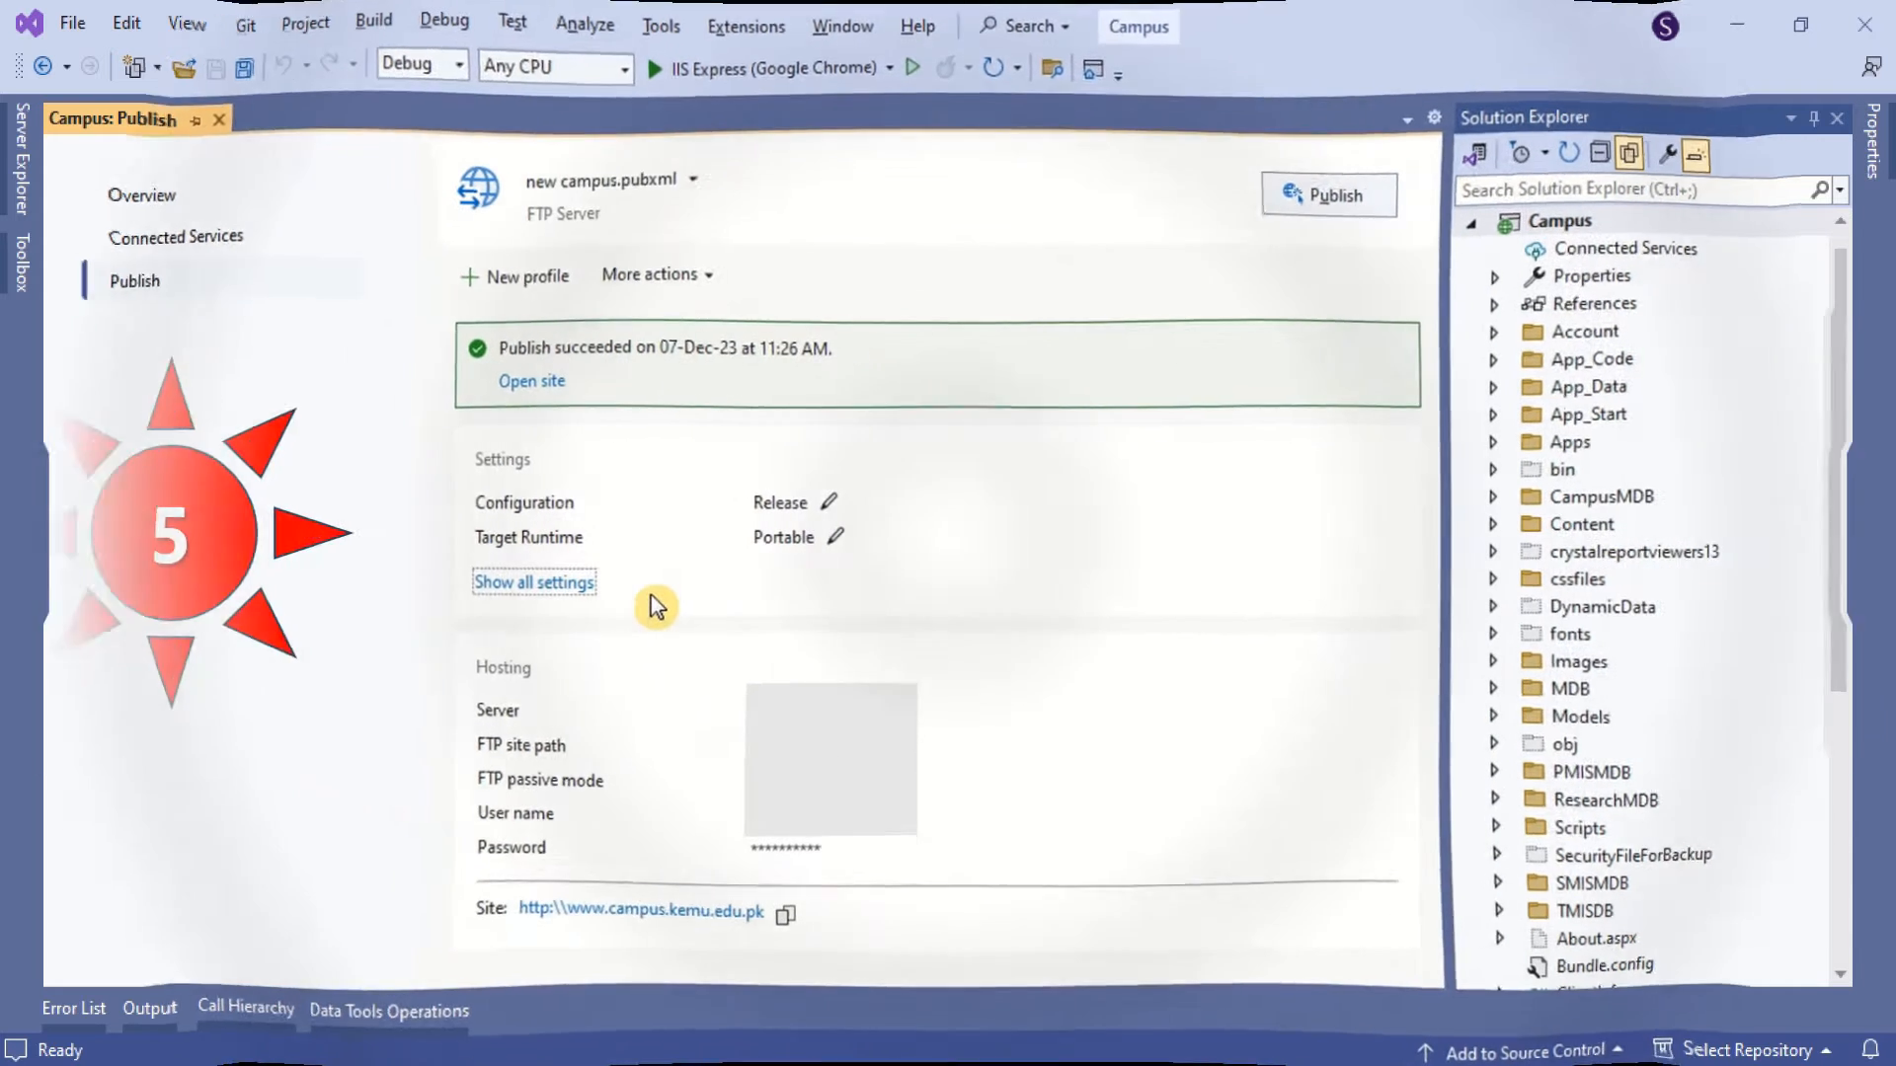
Enable Delete all existing files prior to publish in the new campus profile, save it and publish the site
left_click(558, 584)
left_click(752, 427)
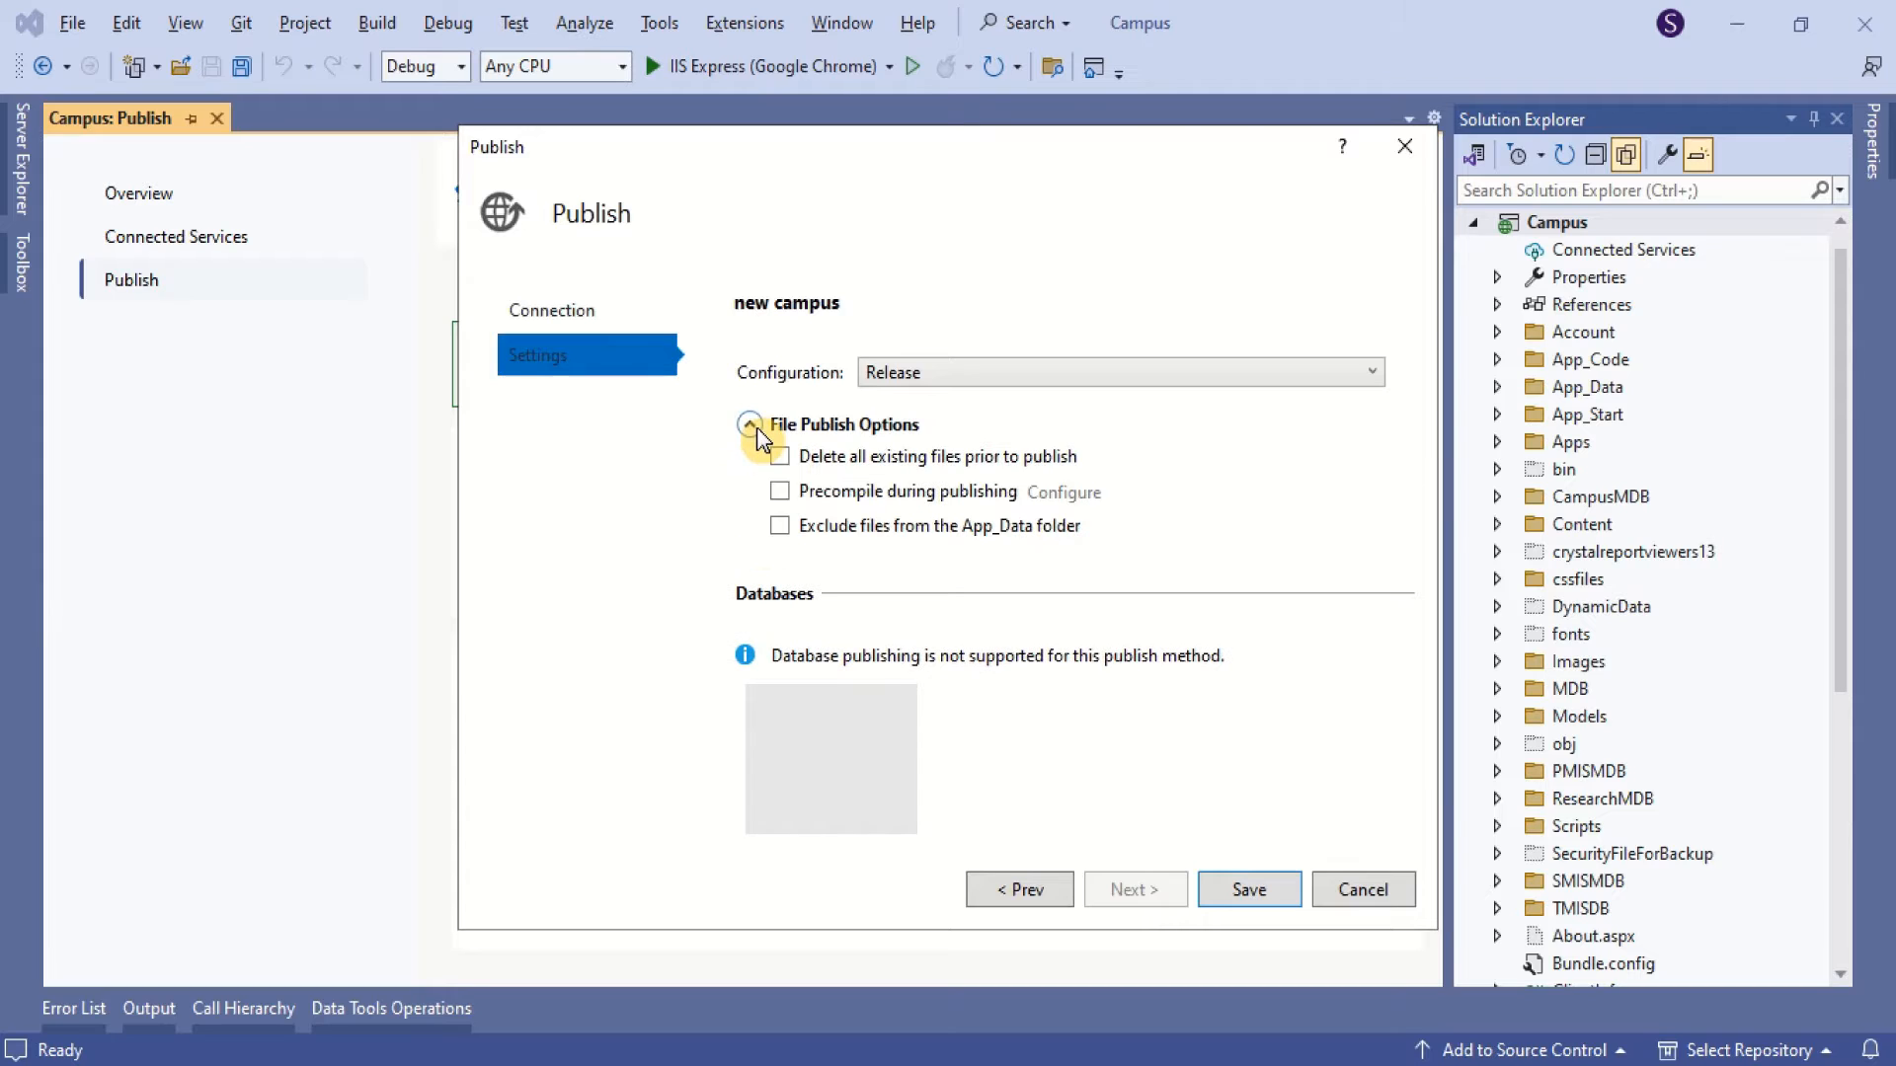
left_click(784, 468)
left_click(1257, 894)
left_click(1311, 208)
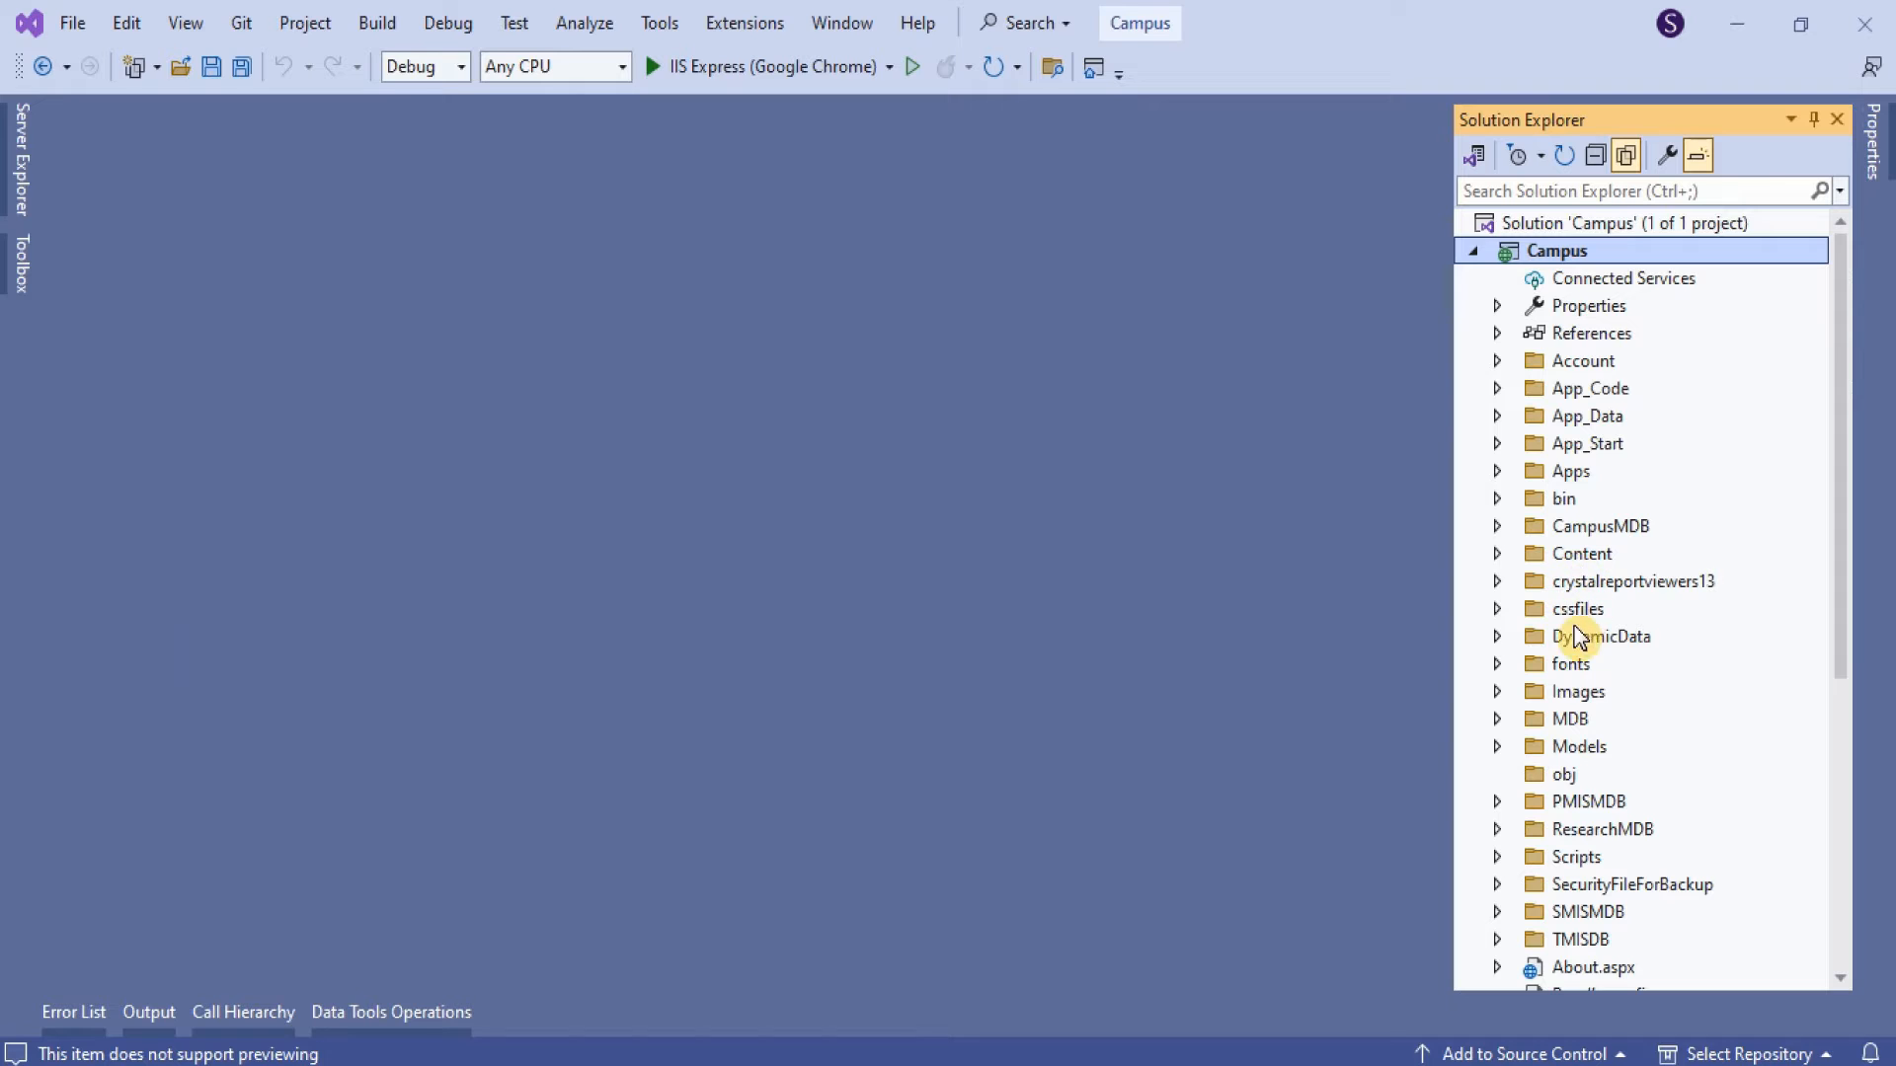
Open the project's obj folder in File Explorer and delete its Debug folder
left_click(1564, 778)
right_click(1564, 778)
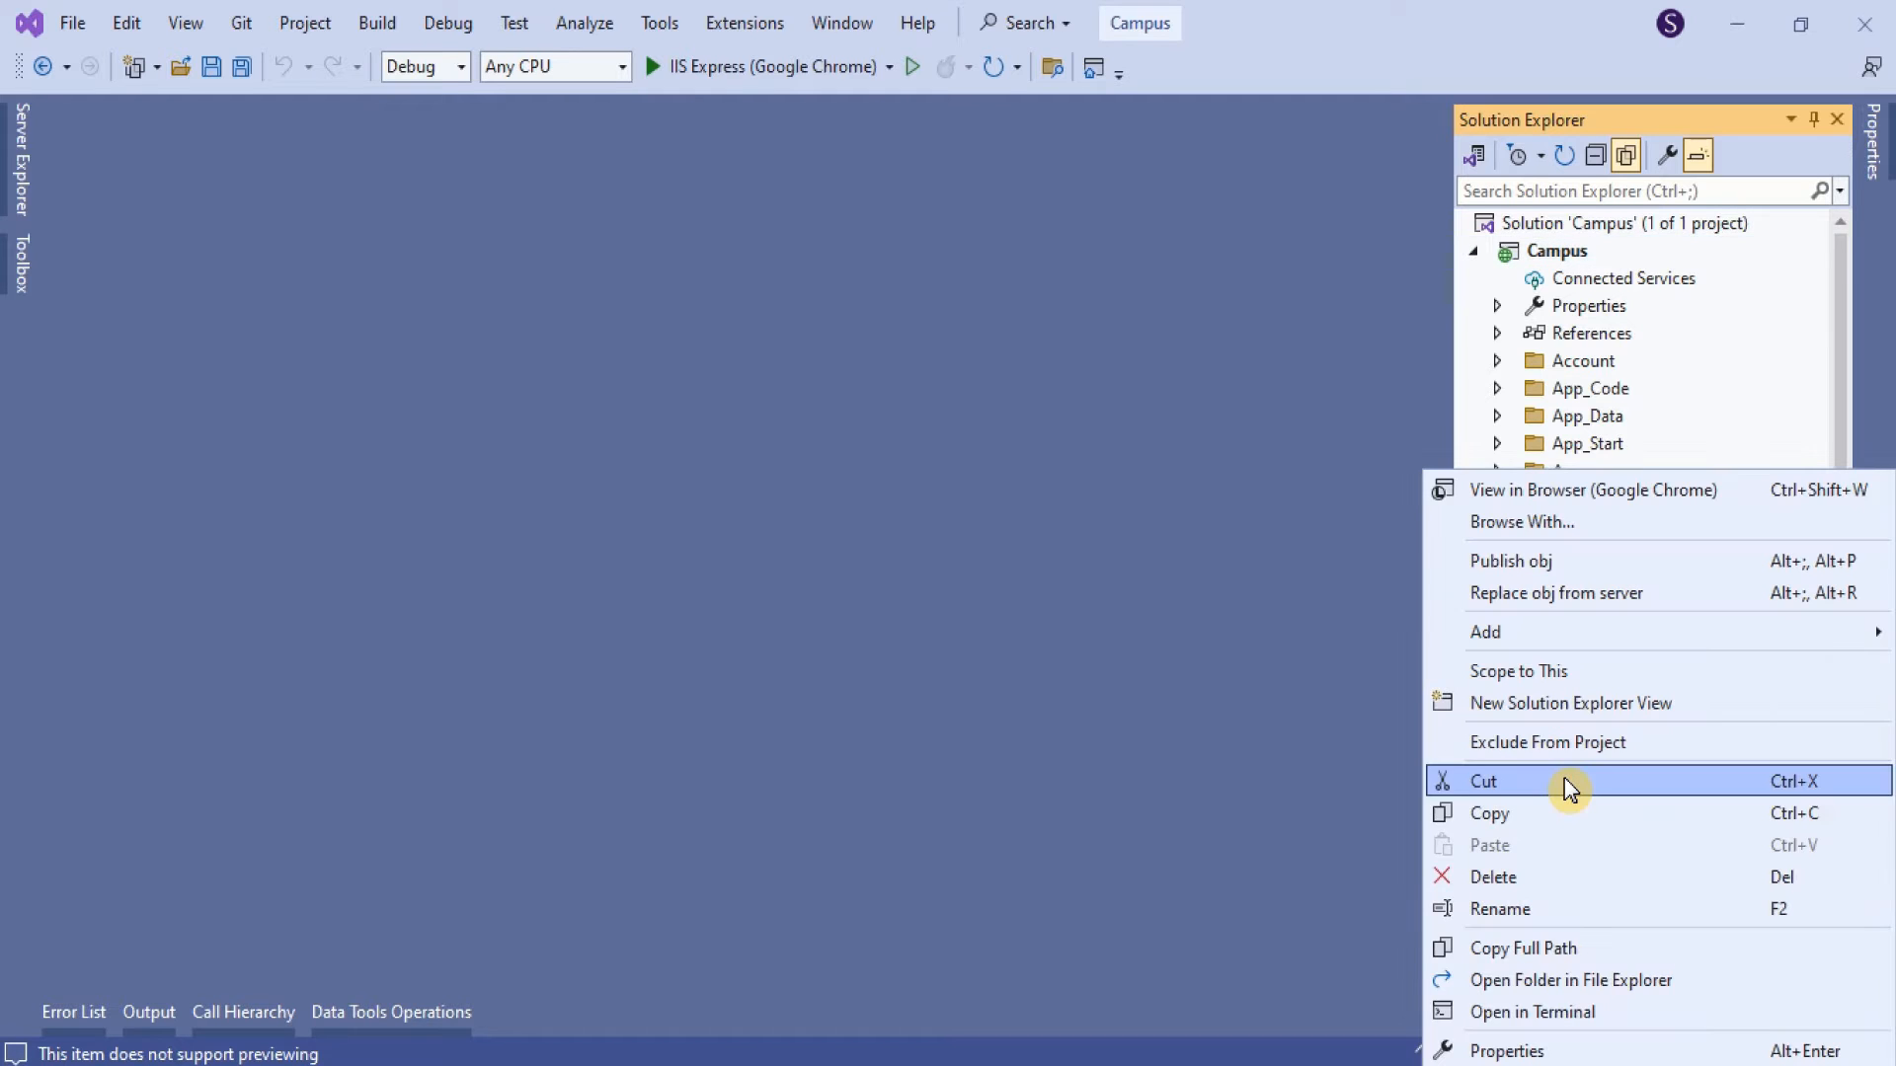
left_click(1610, 996)
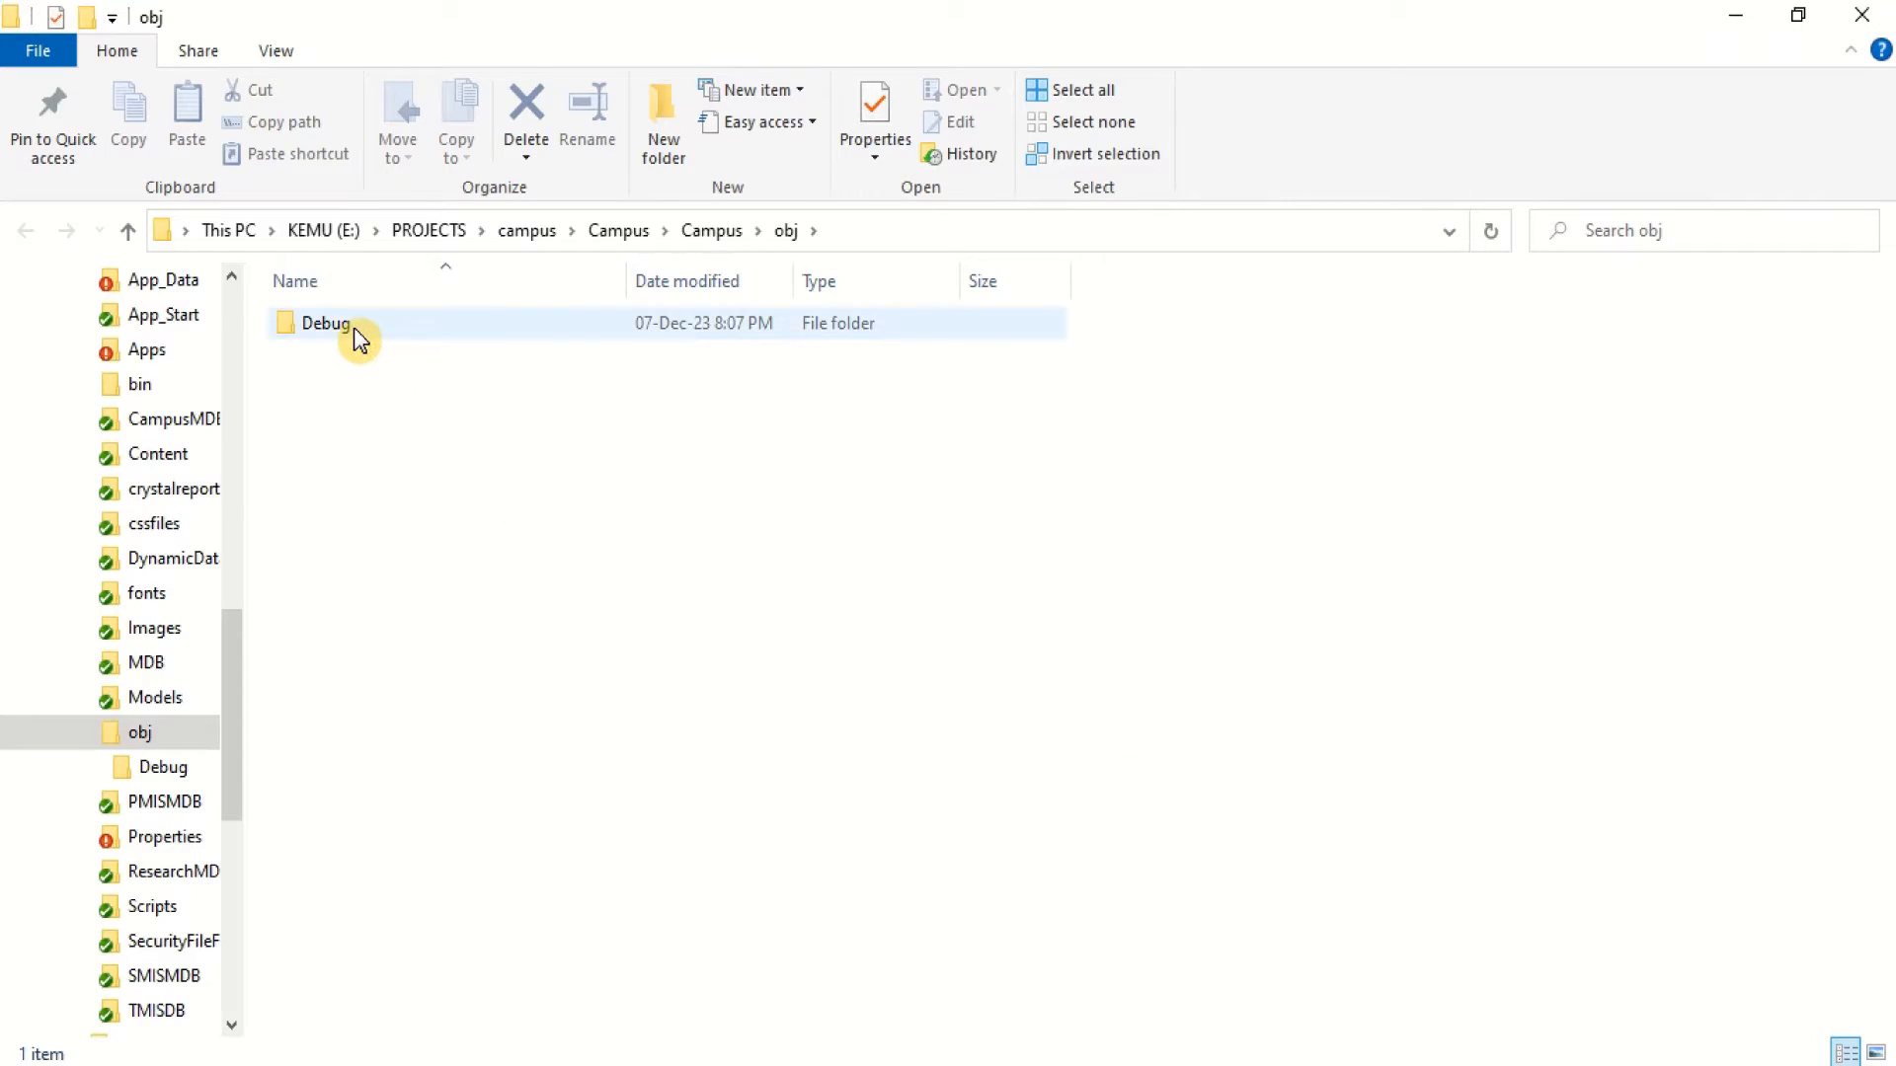
right_click(356, 337)
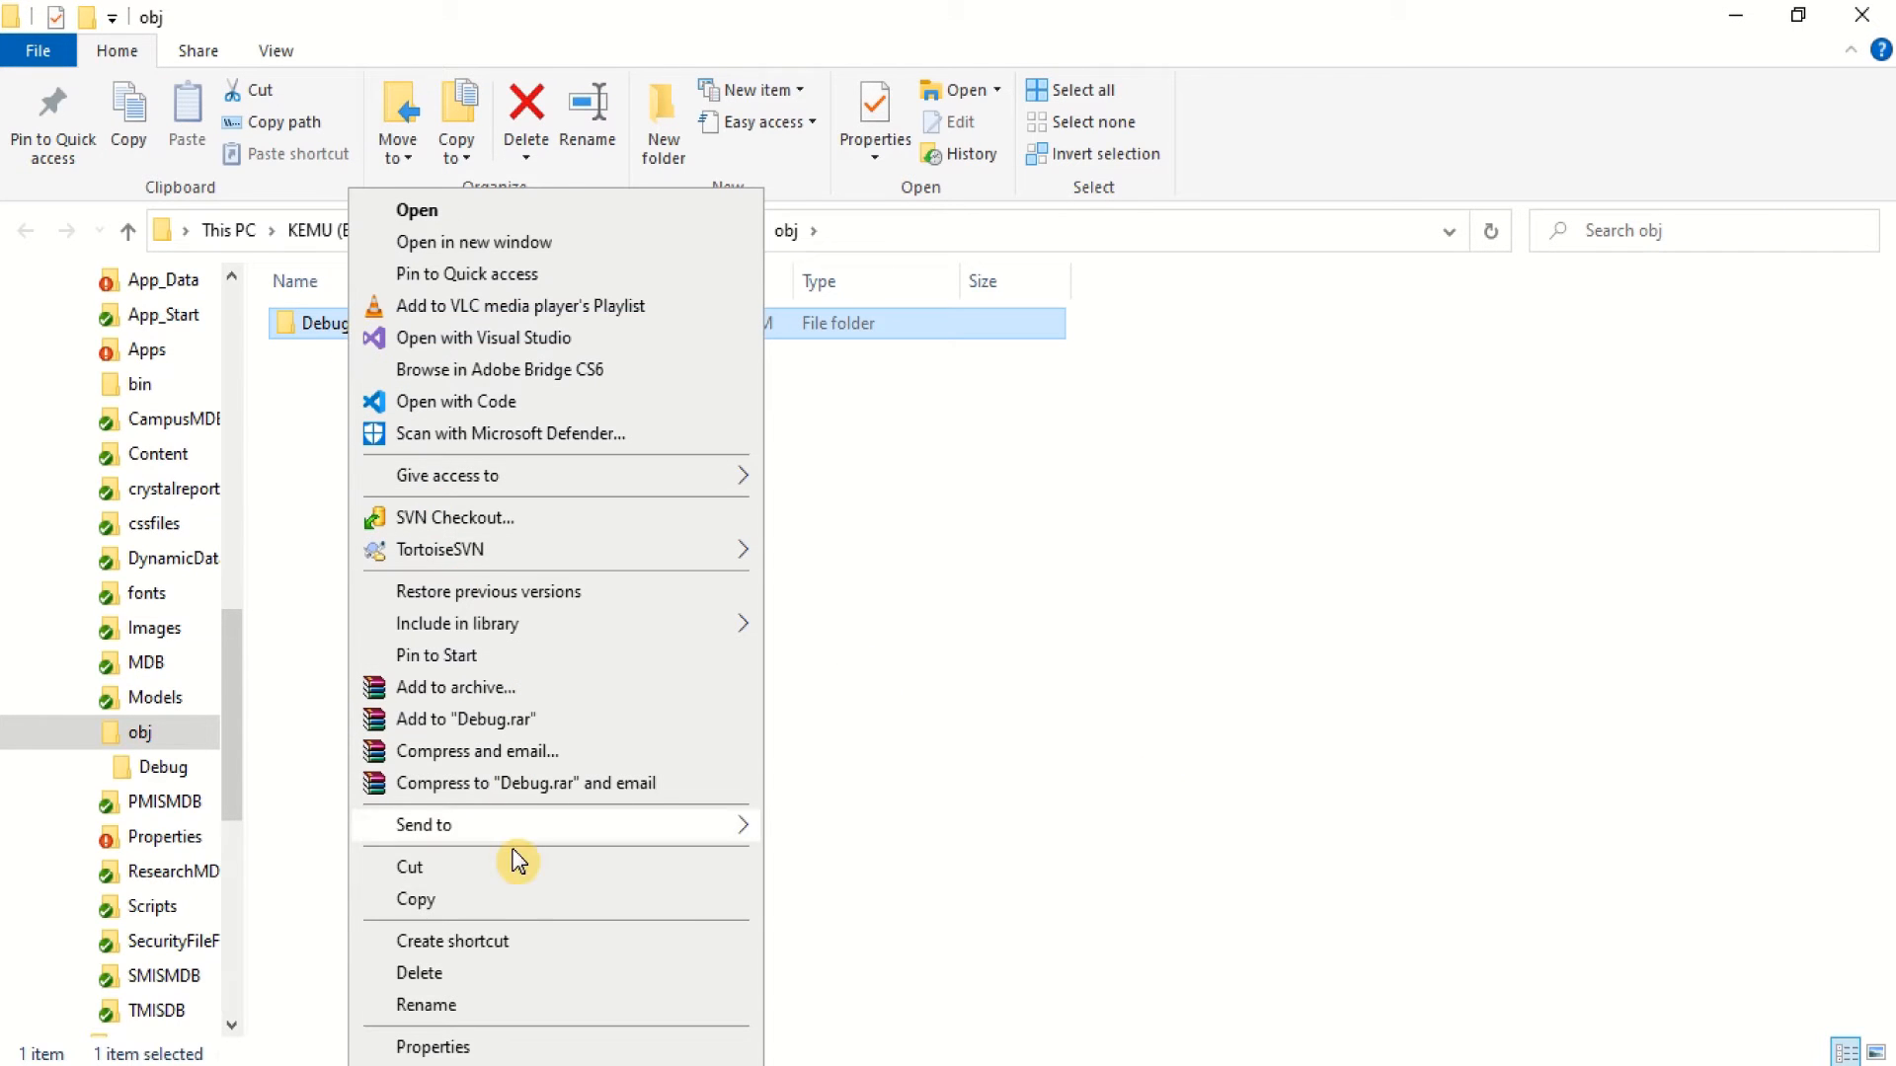
left_click(520, 969)
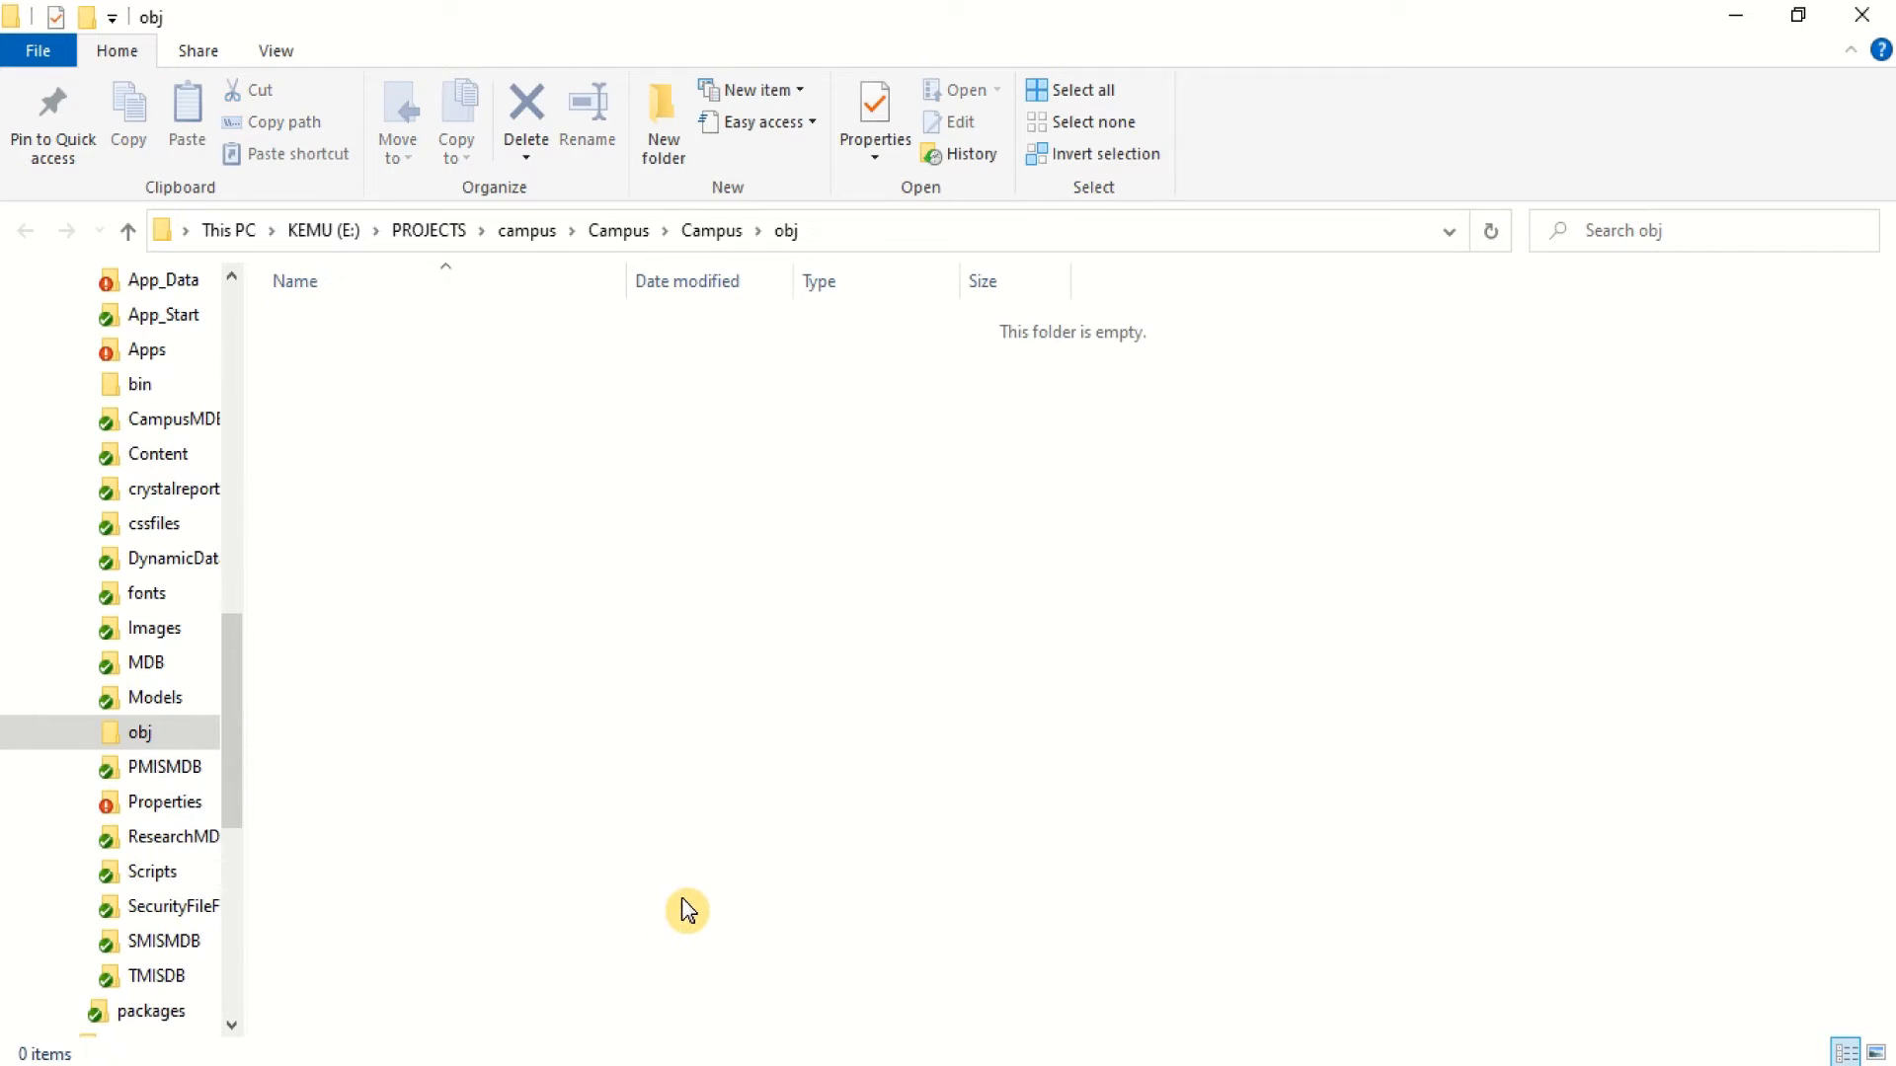
Switch back to Visual Studio and exclude the obj folder from the Campus project
key("alt+Tab")
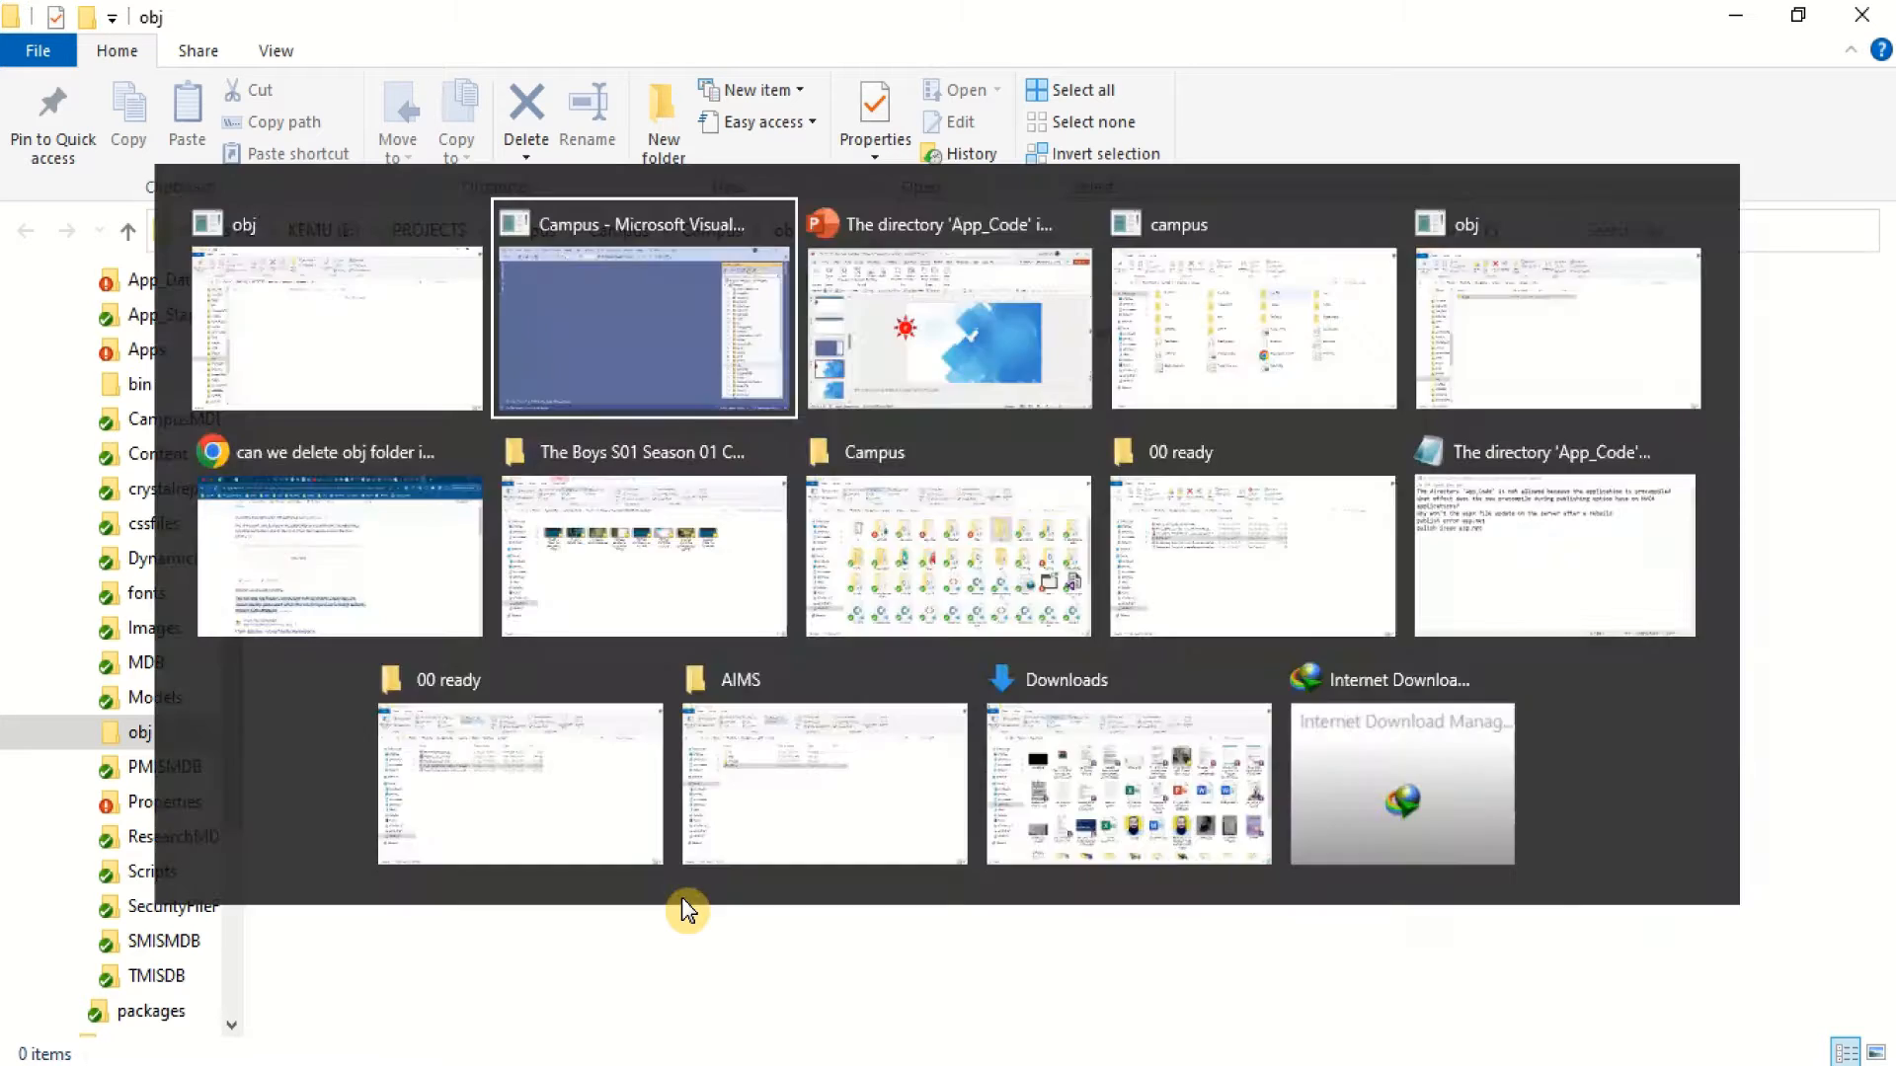
right_click(1561, 775)
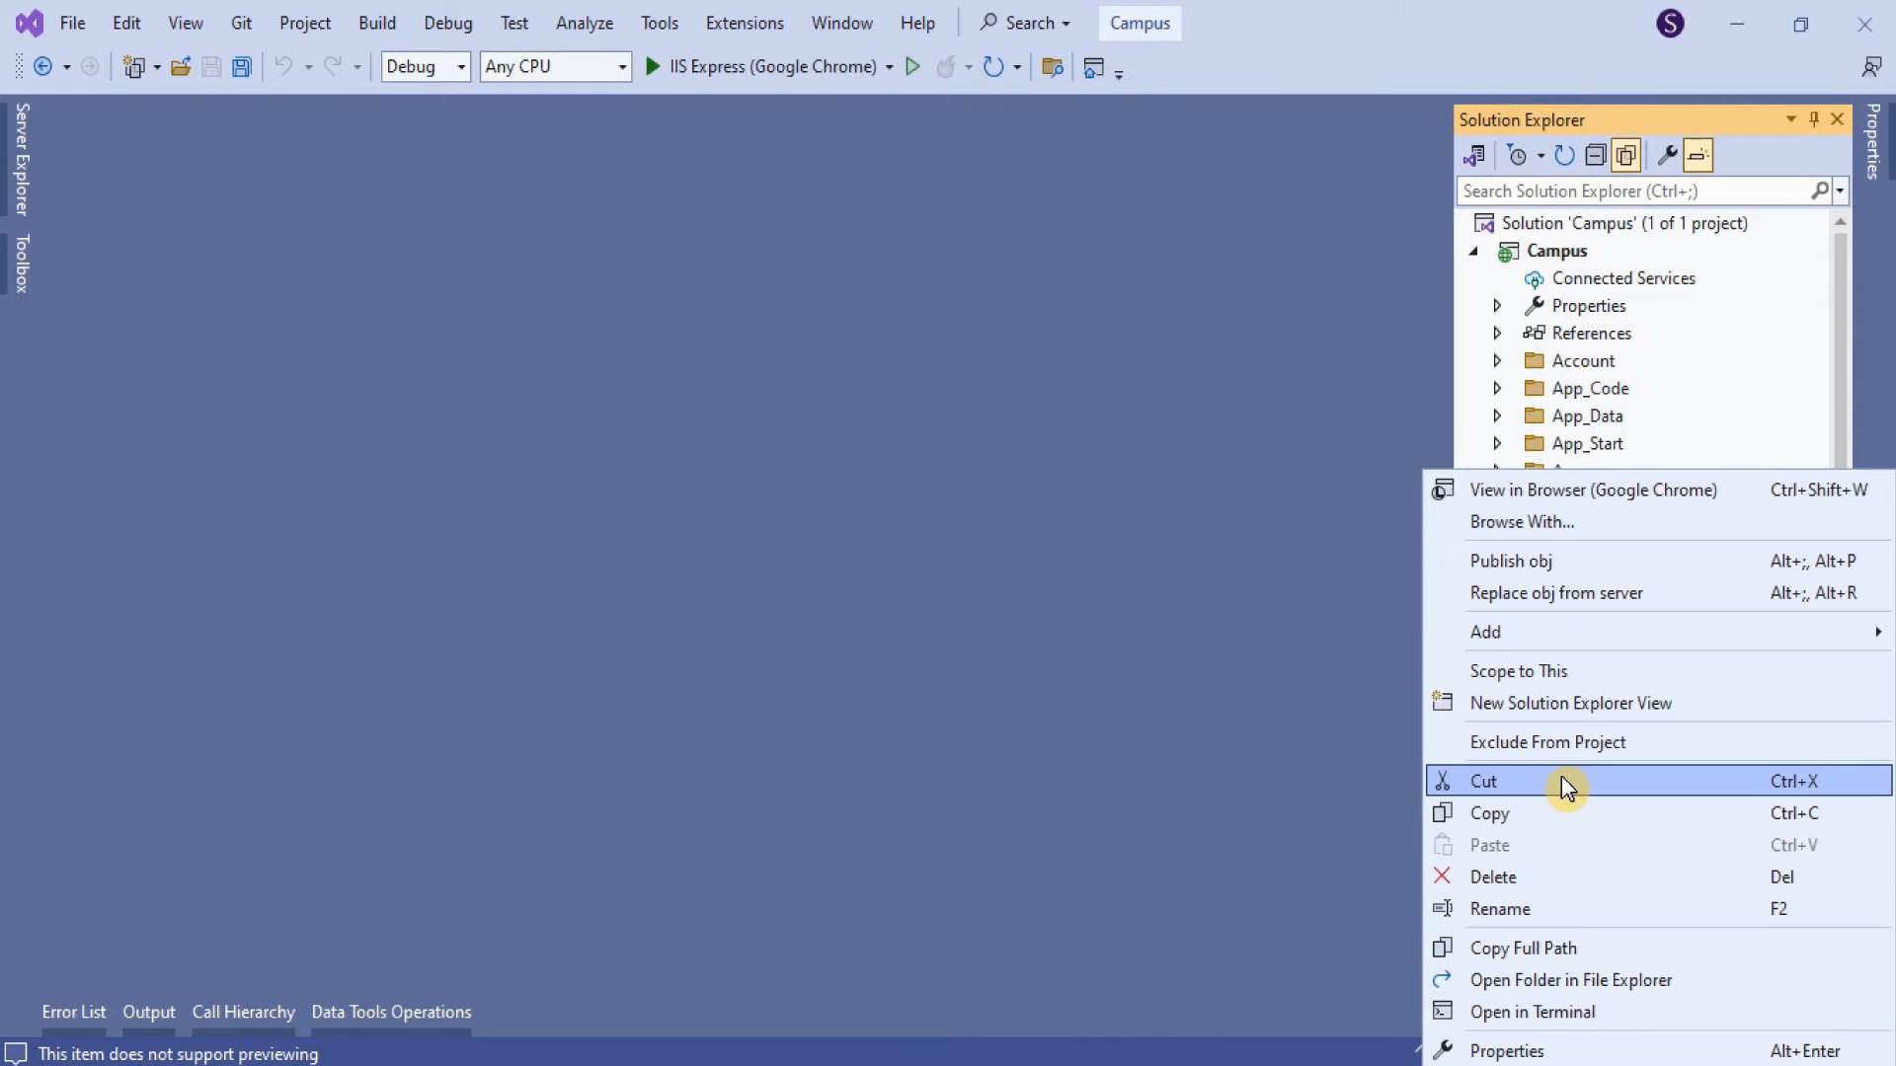
left_click(1574, 746)
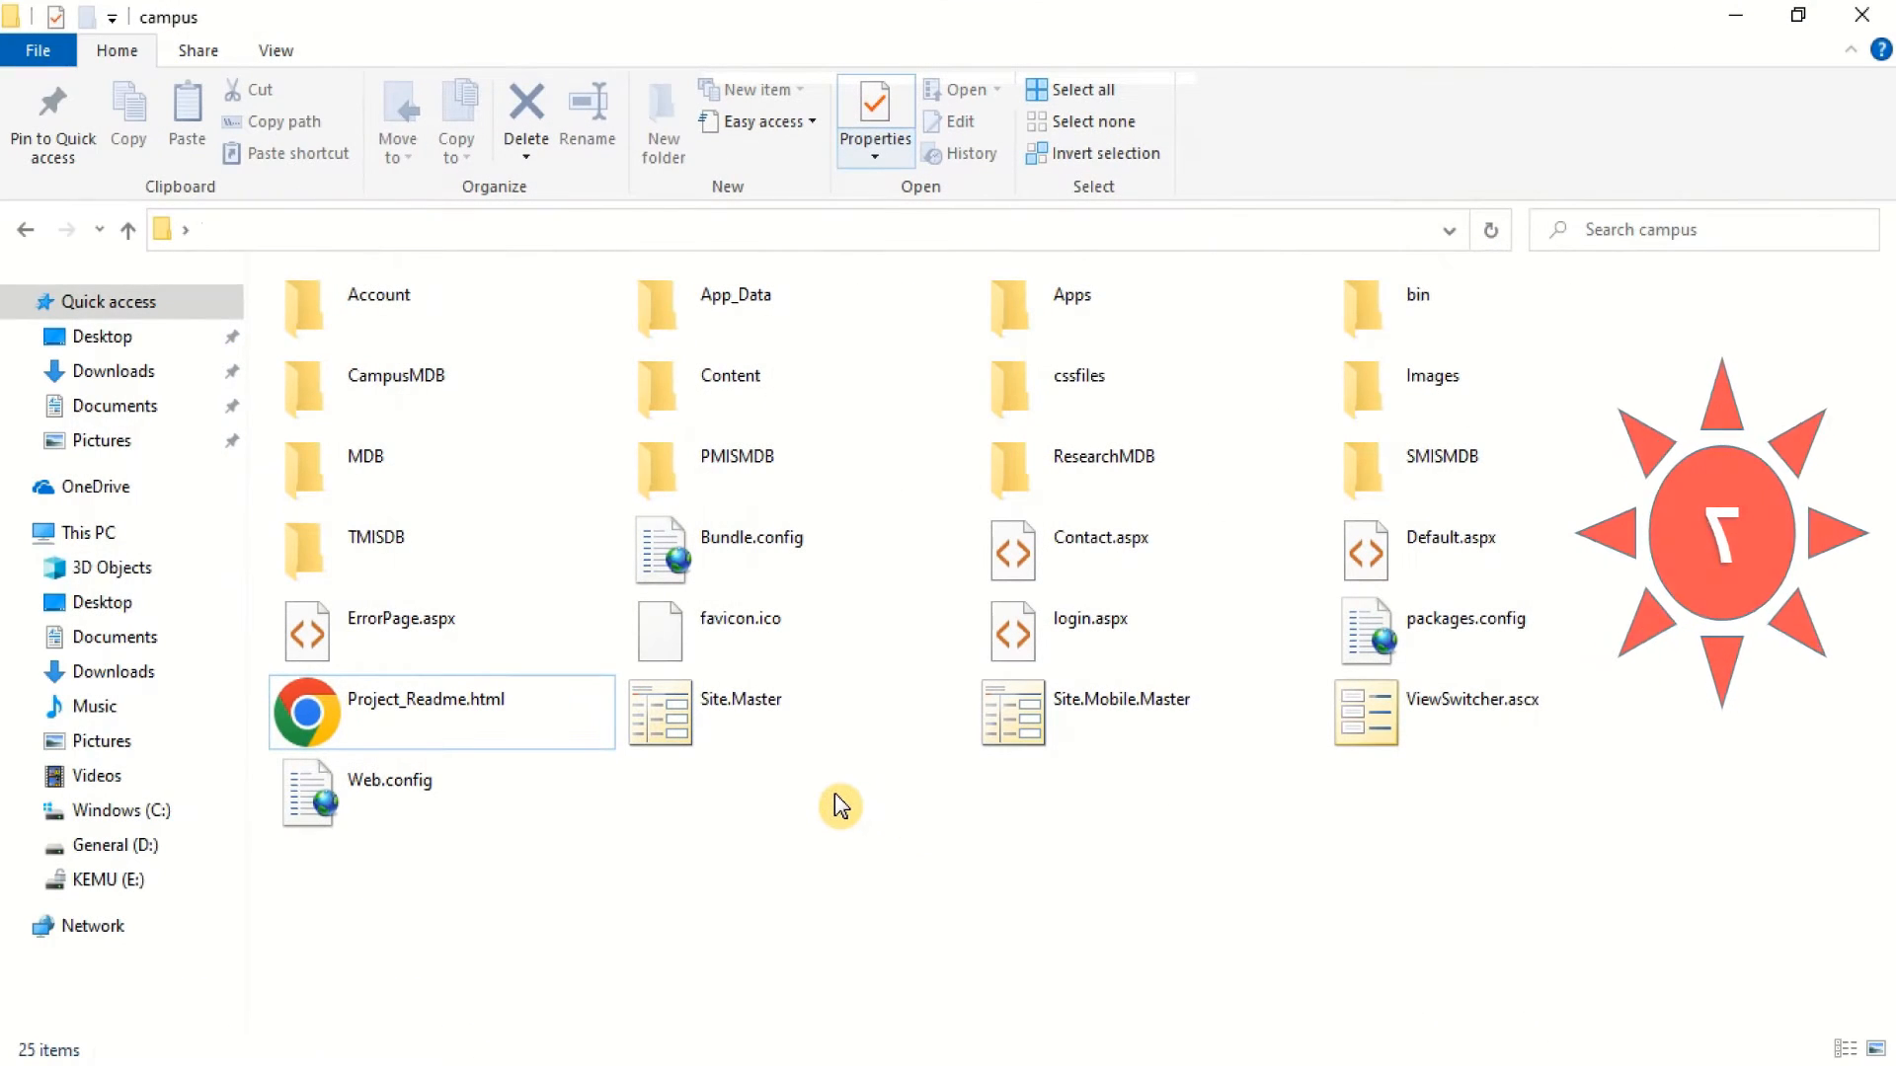
Delete all files and folders in the server's campus folder, and switch to Visual Studio to publish the site with the new campus profile
right_click(833, 792)
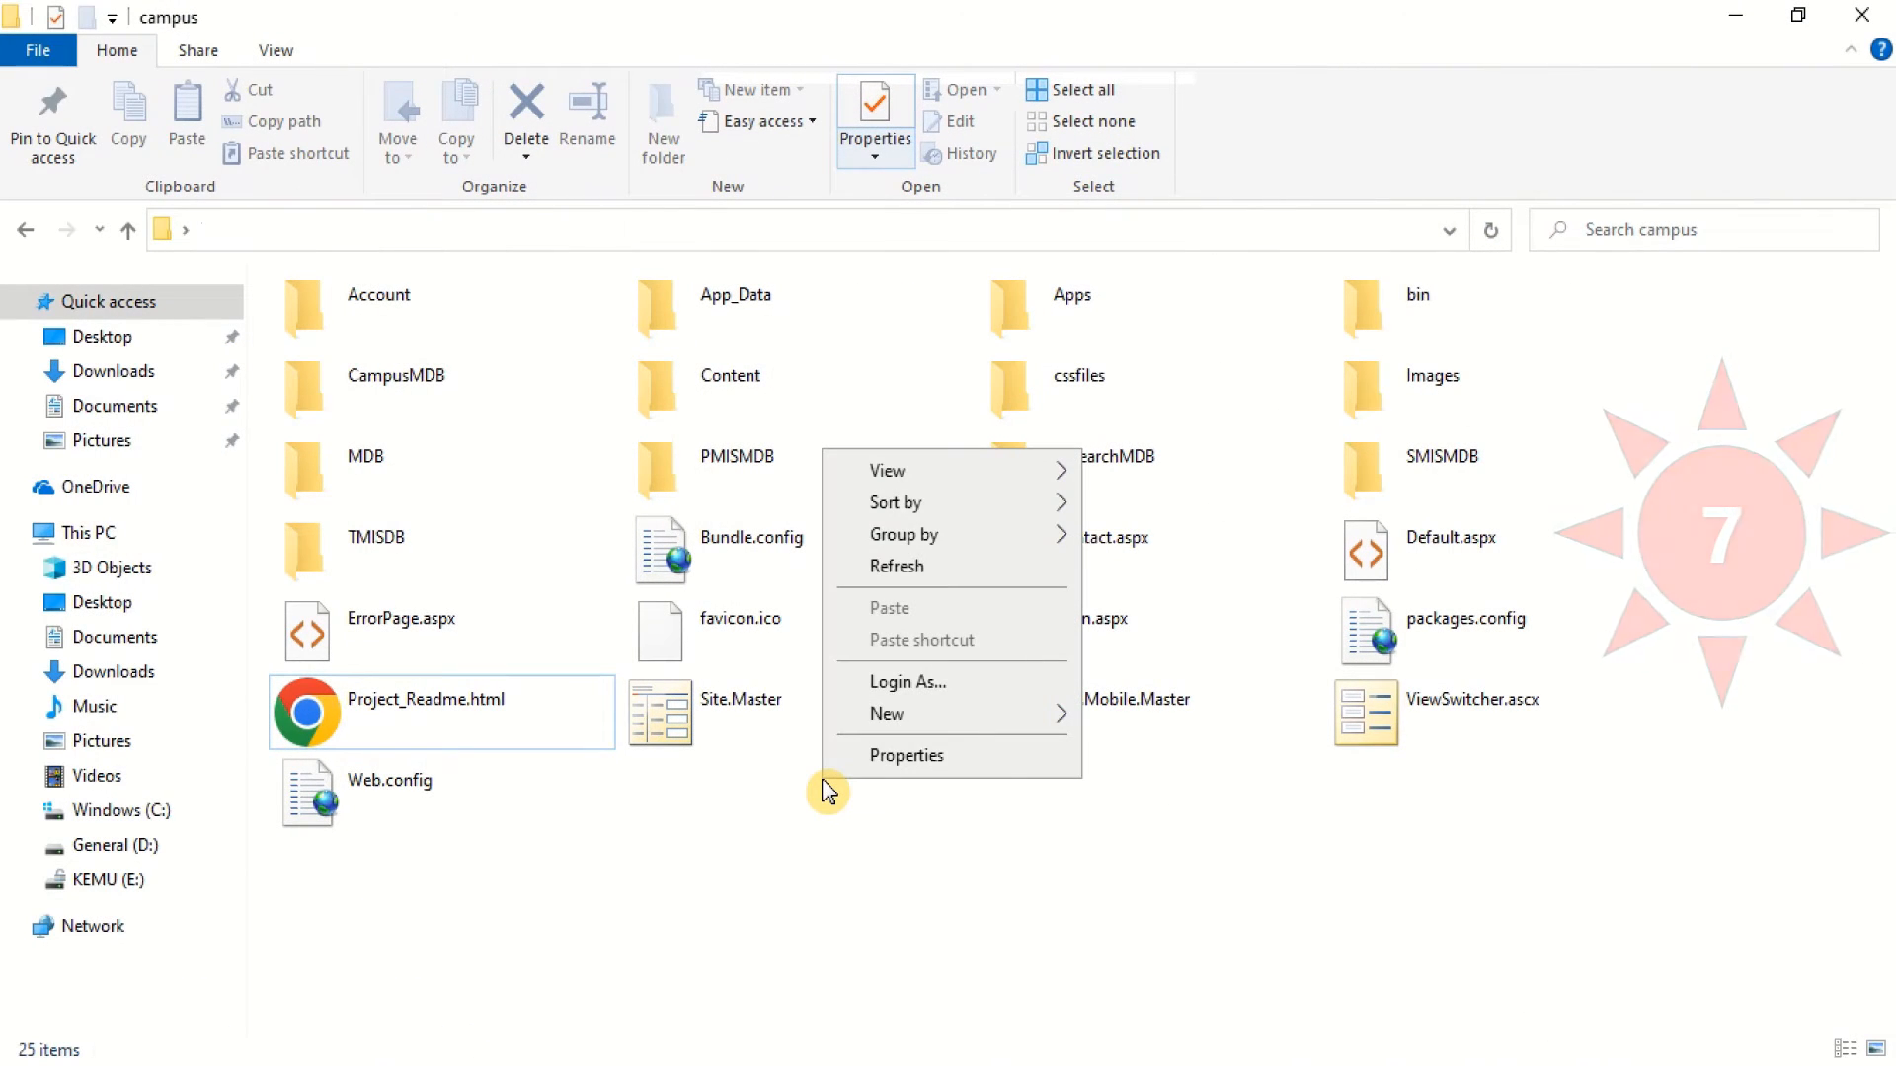
left_click(804, 790)
key("ctrl+a")
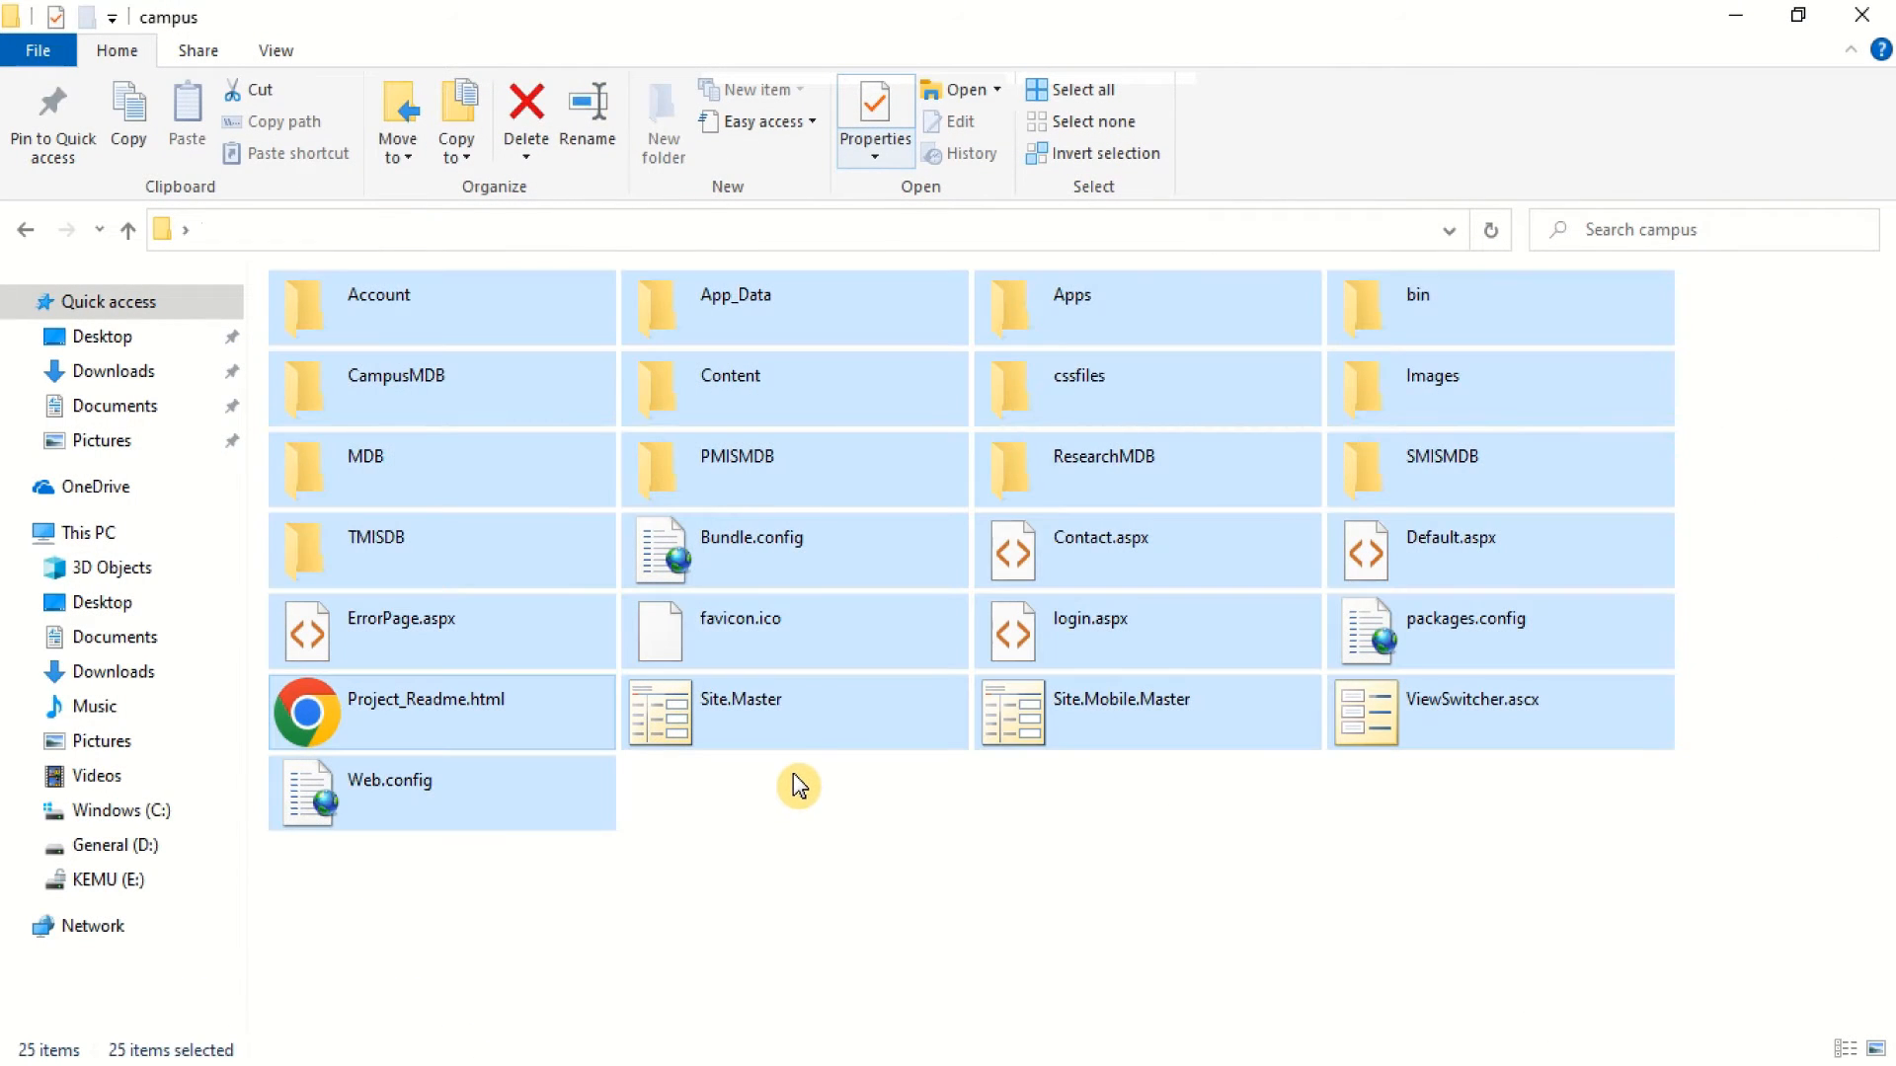
key("Delete")
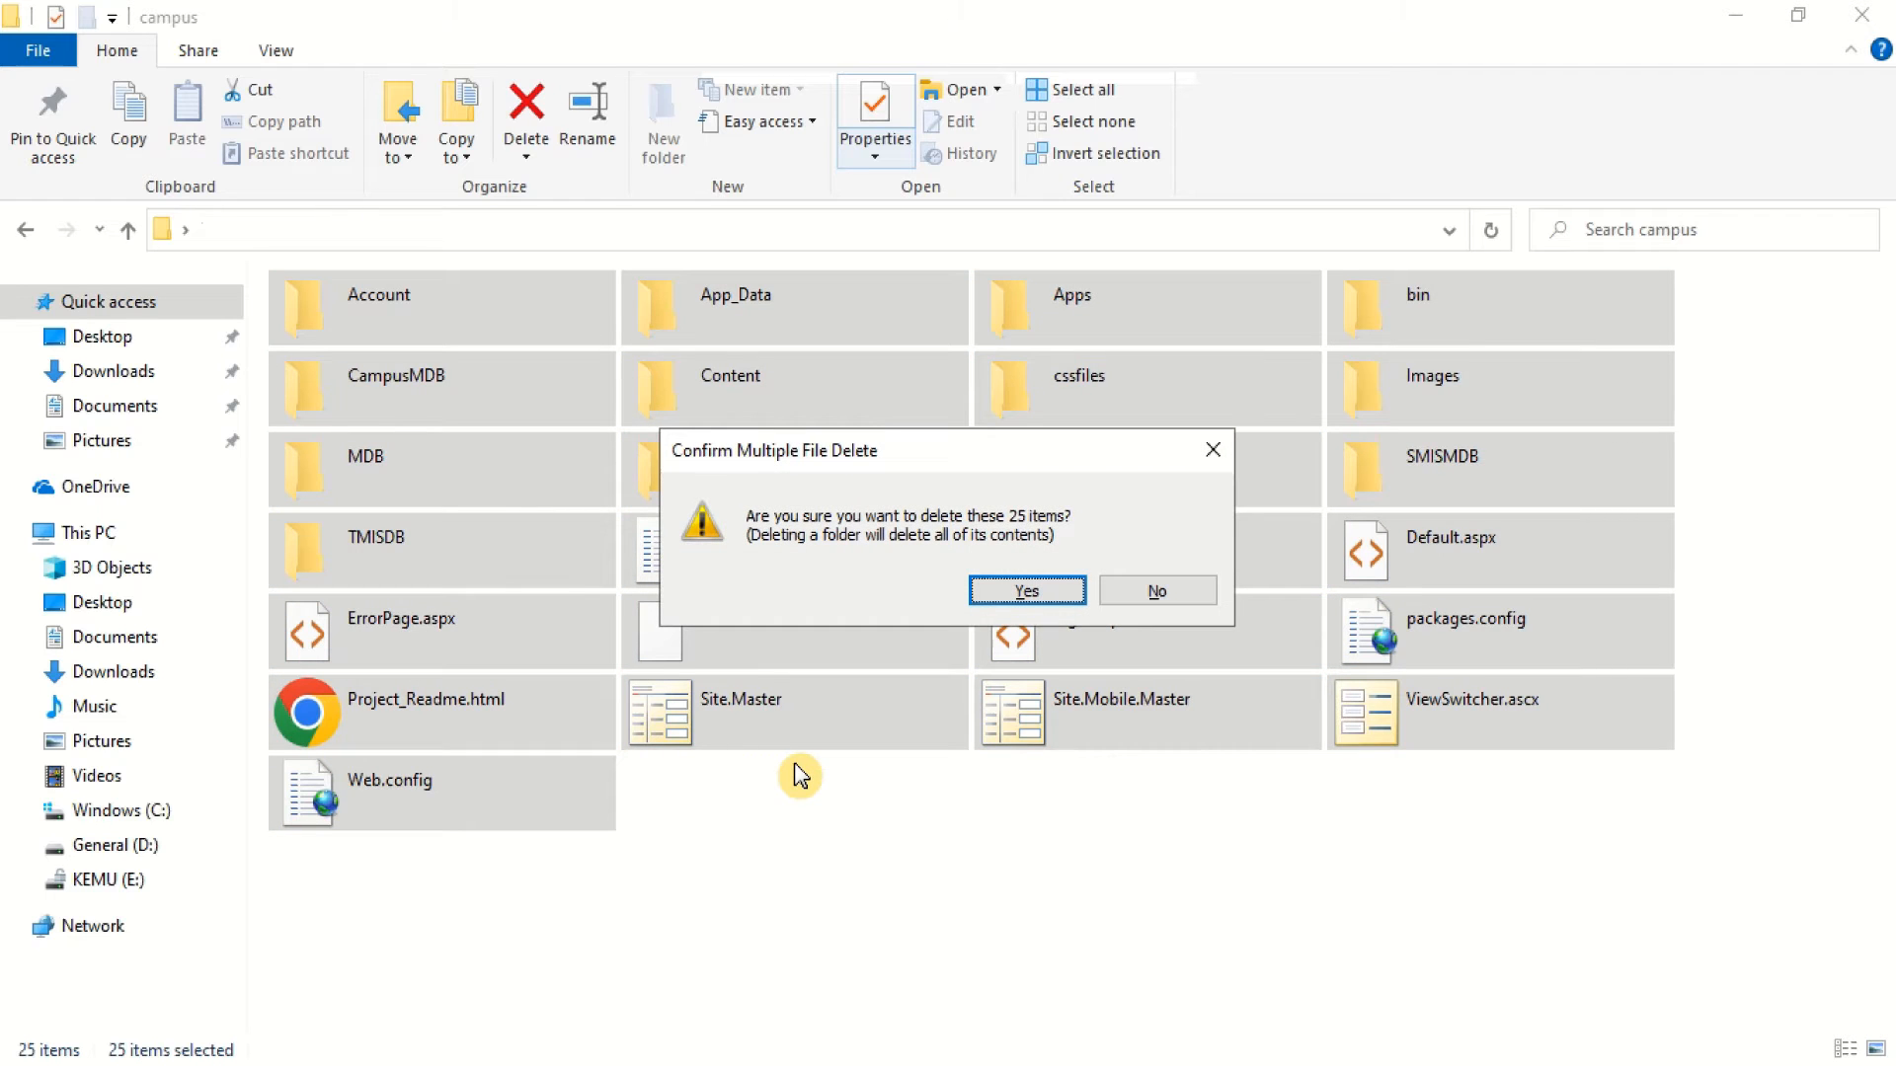
key("Return")
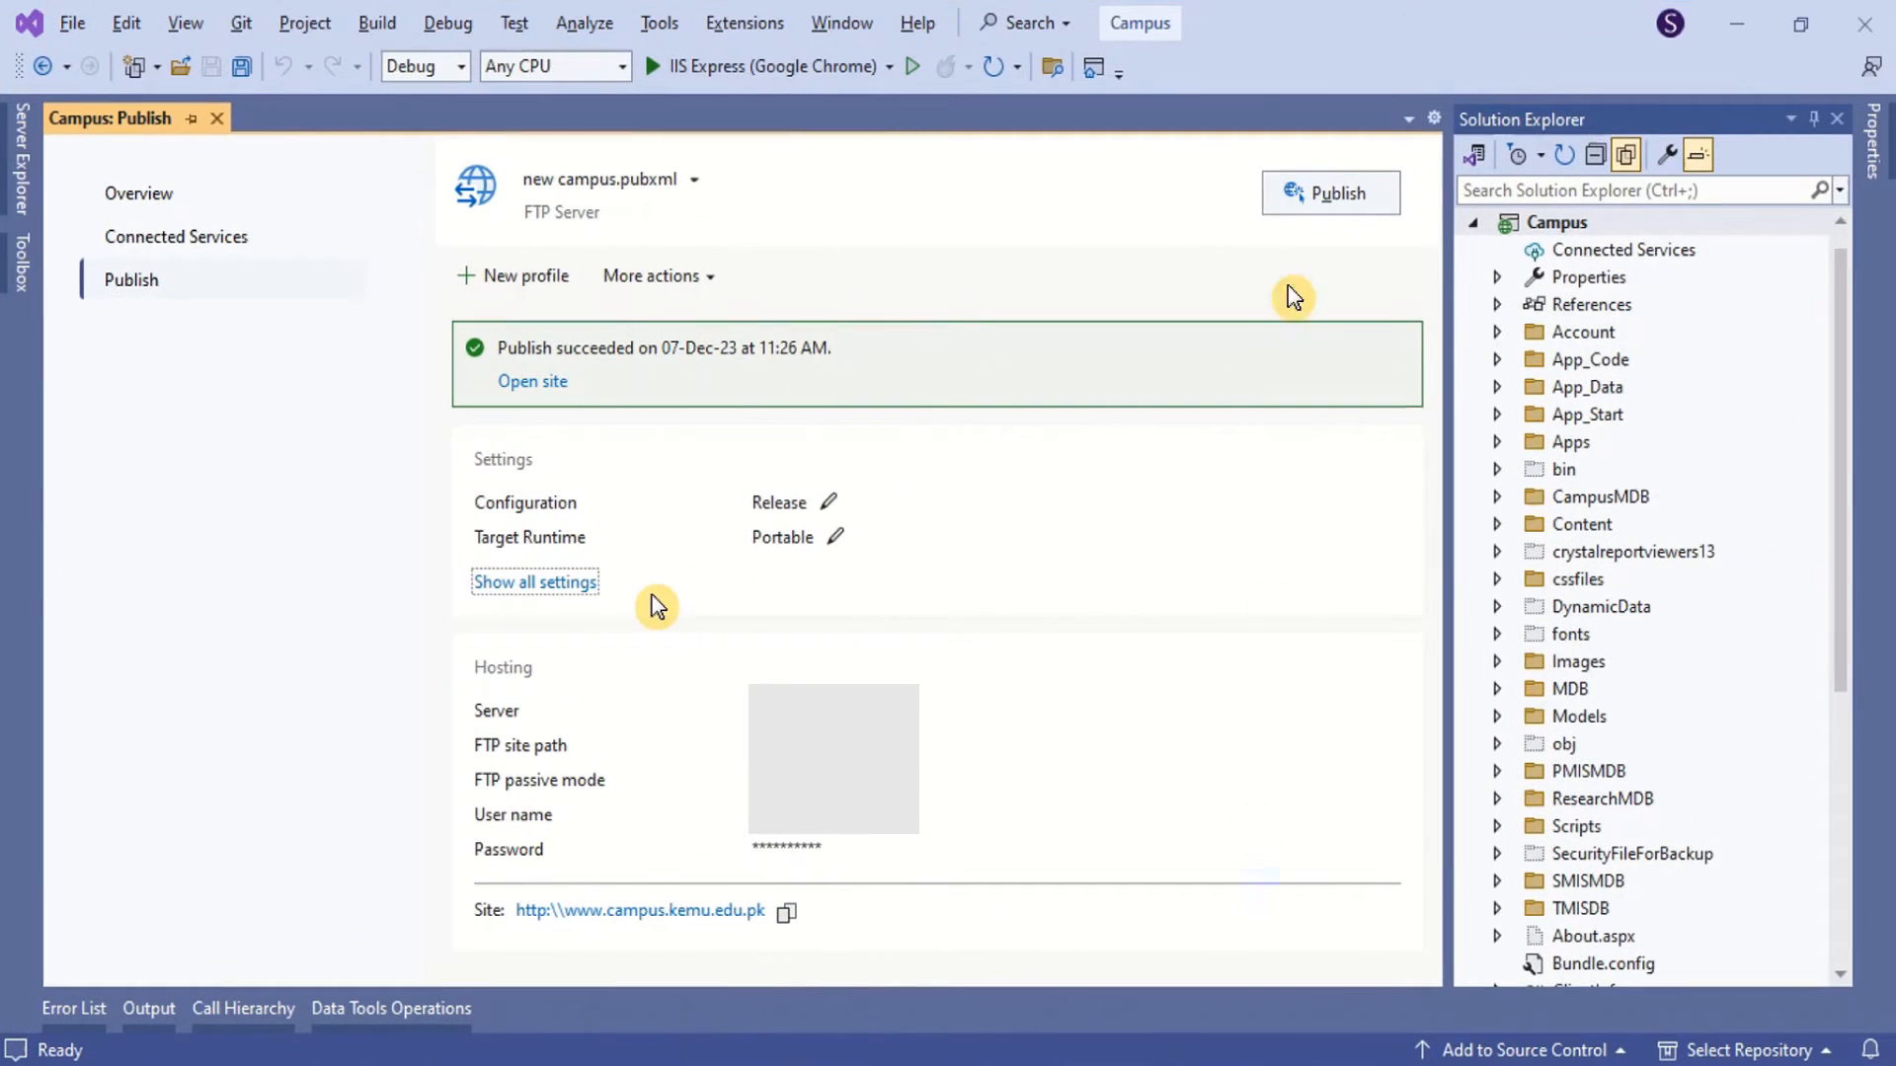
left_click(1319, 197)
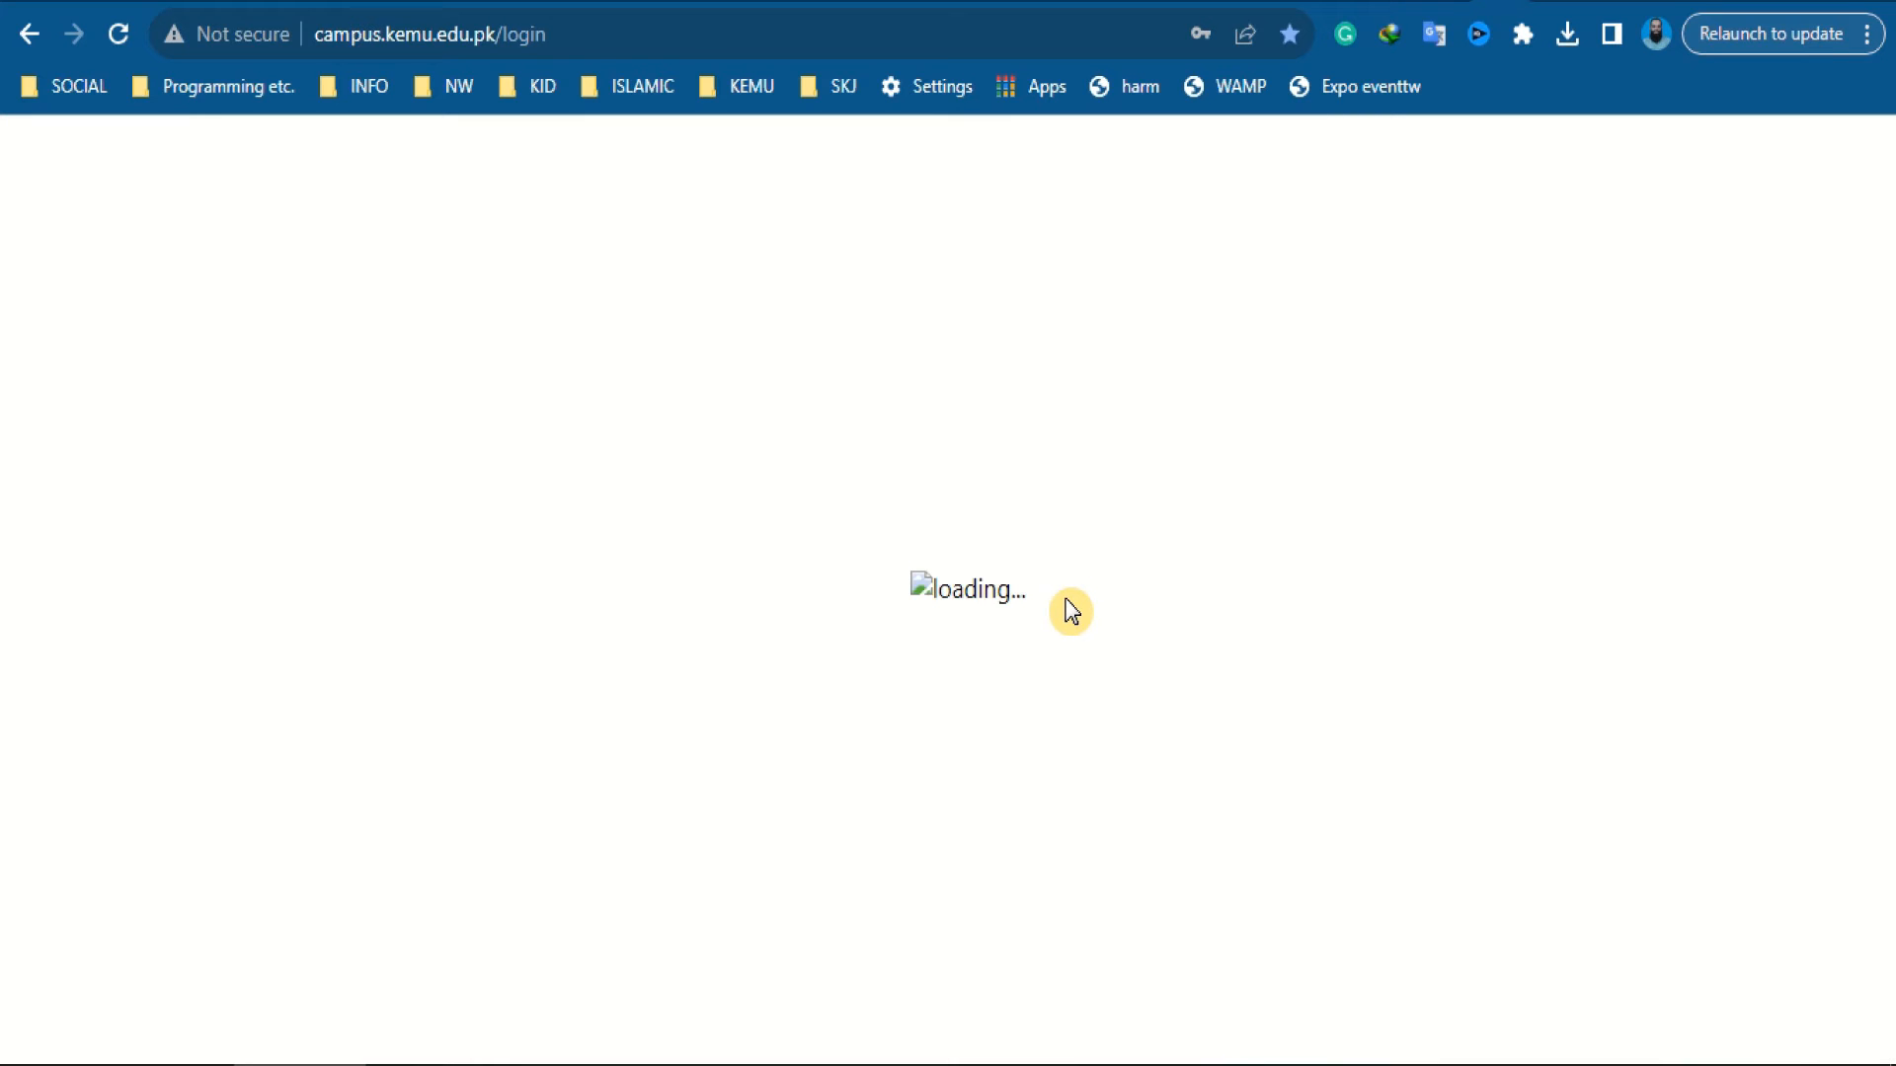
Switch to Chrome and inspect the Campus login page, examining its console errors and the affected sources of the stylesheet URL issue
right_click(1244, 538)
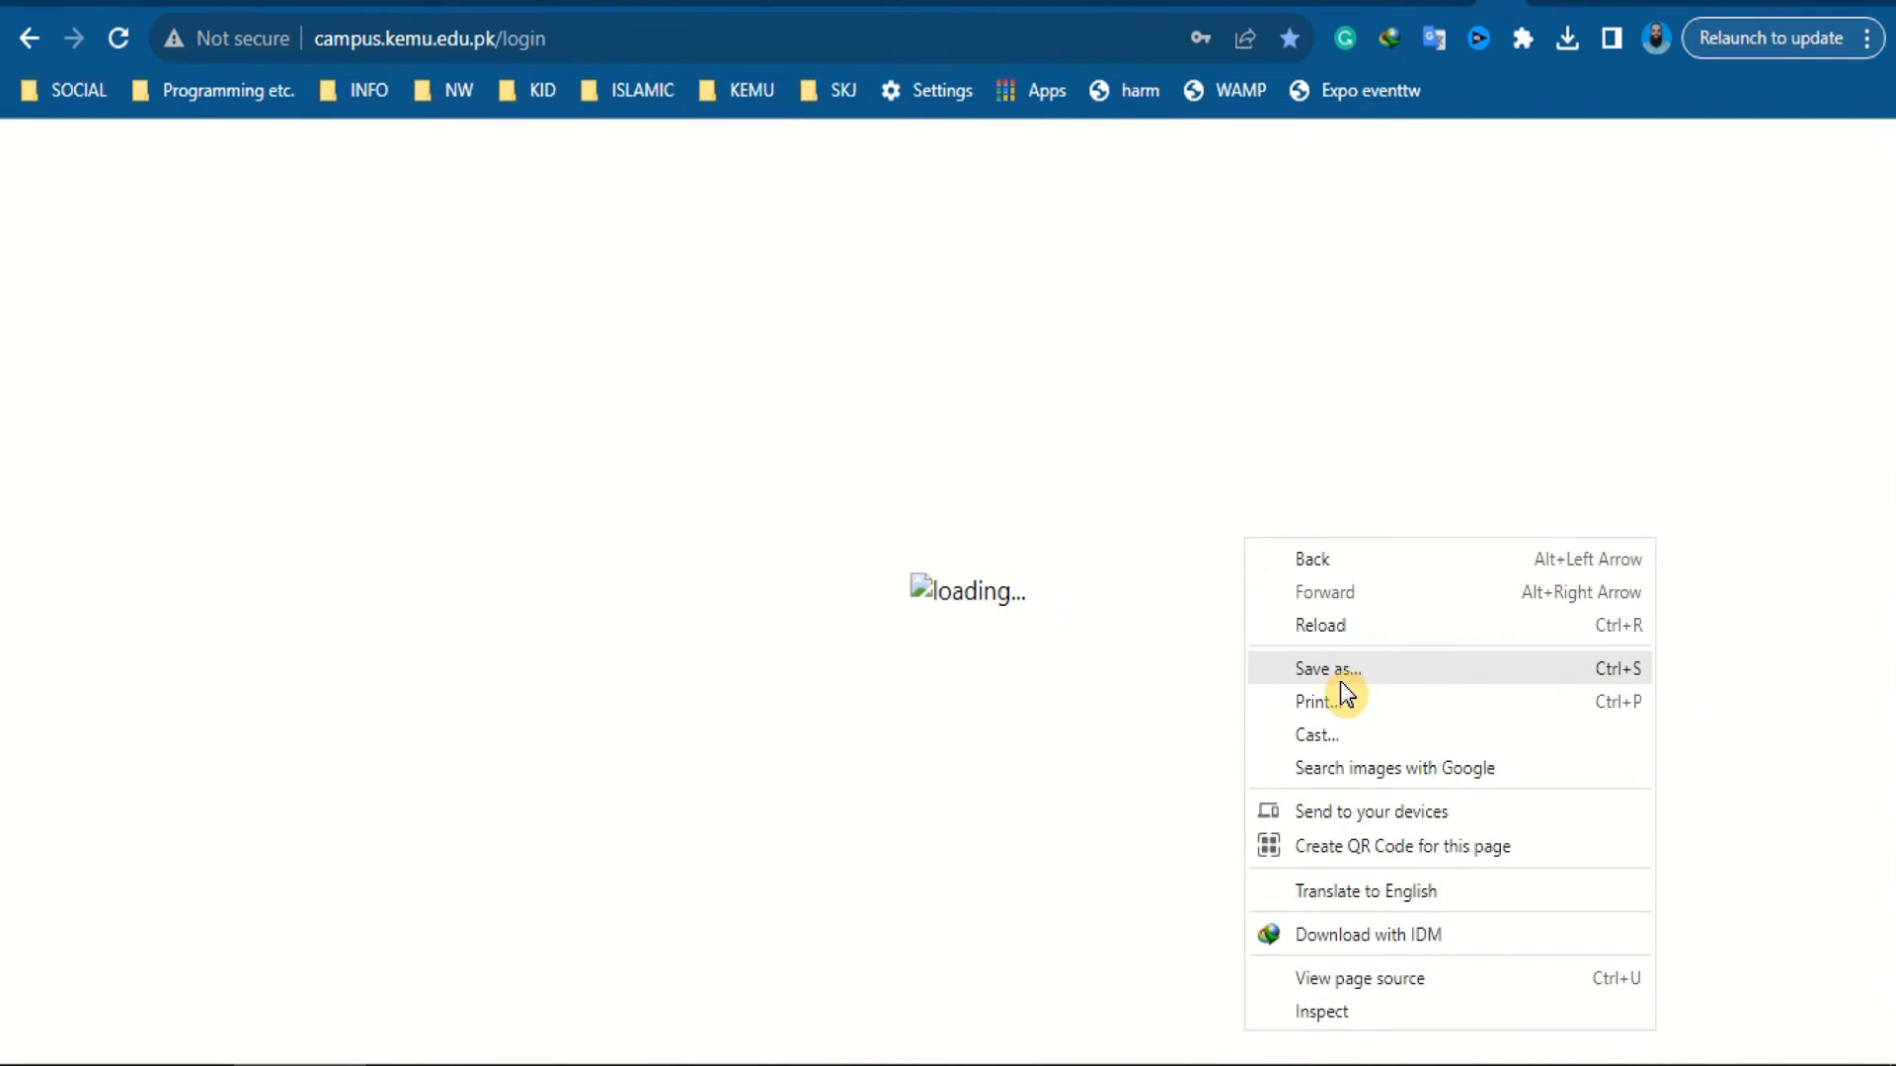
left_click(1401, 1018)
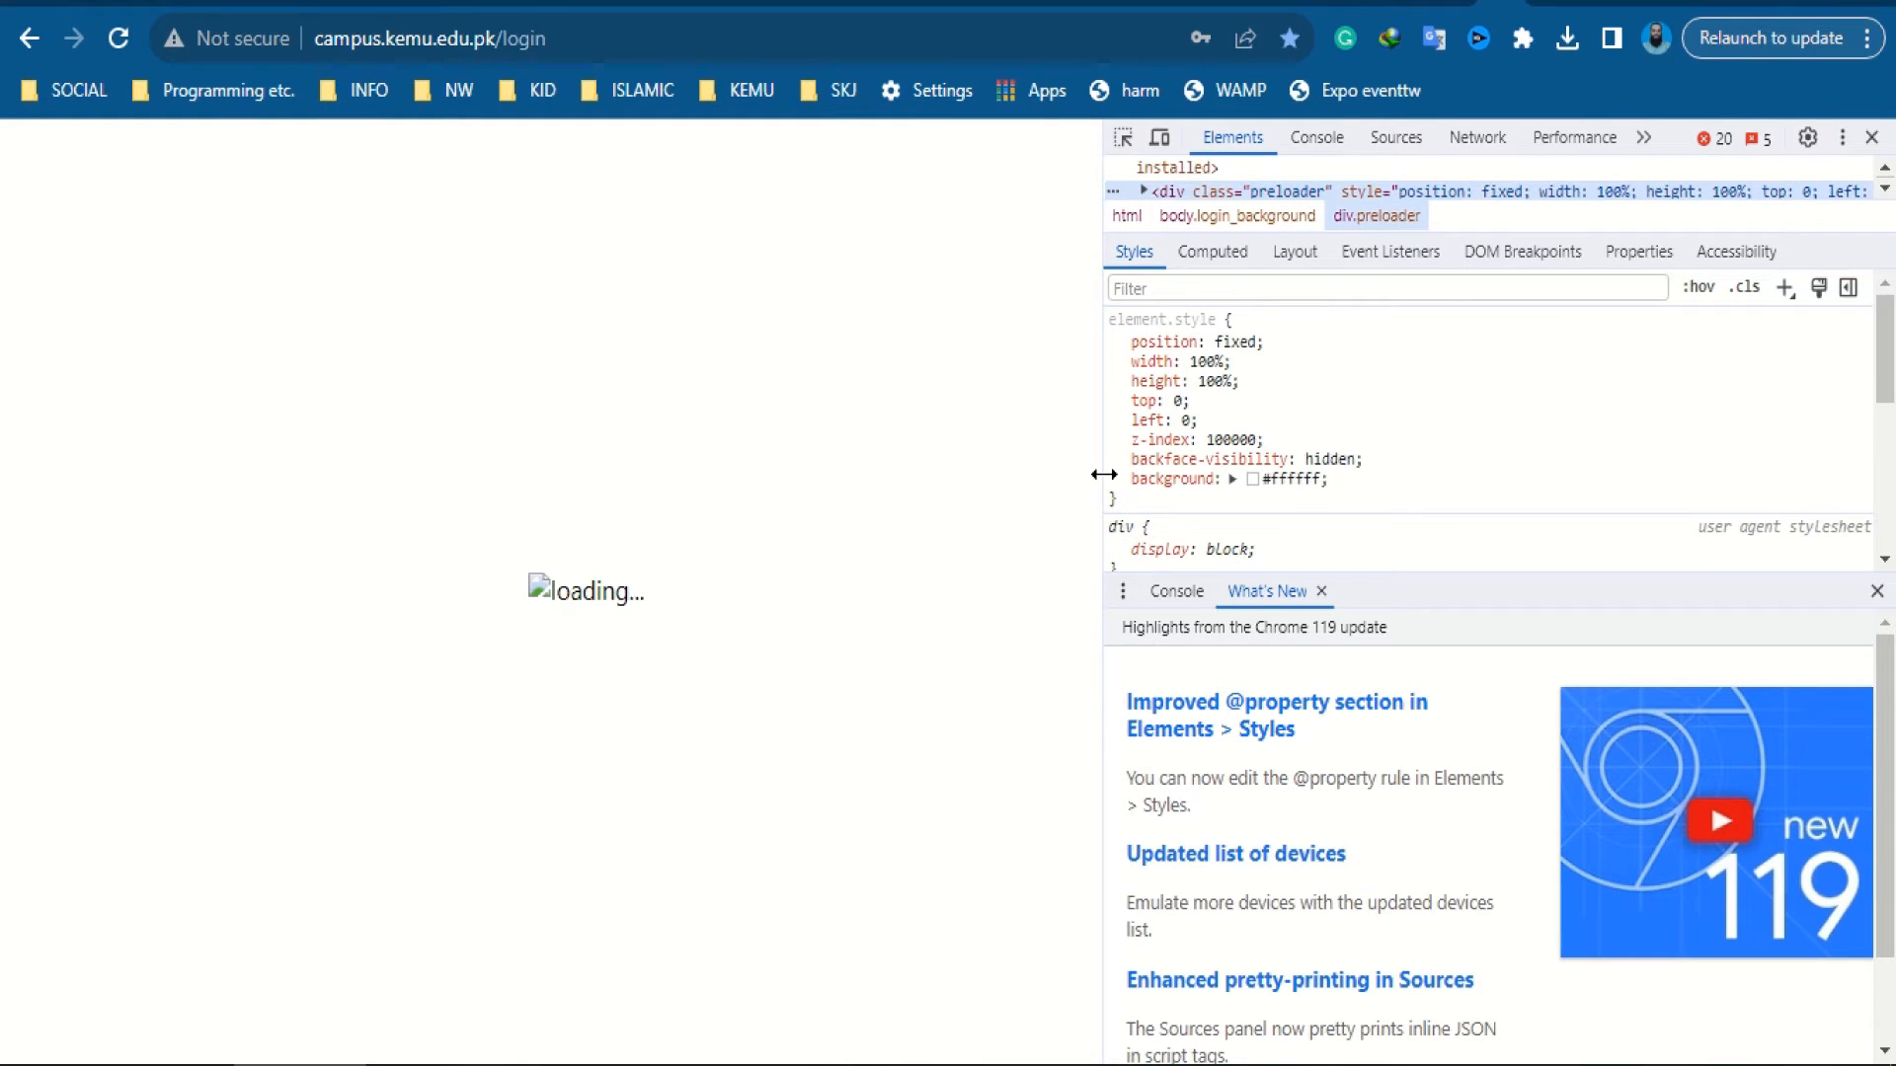
left_click_drag(1103, 475, 1078, 477)
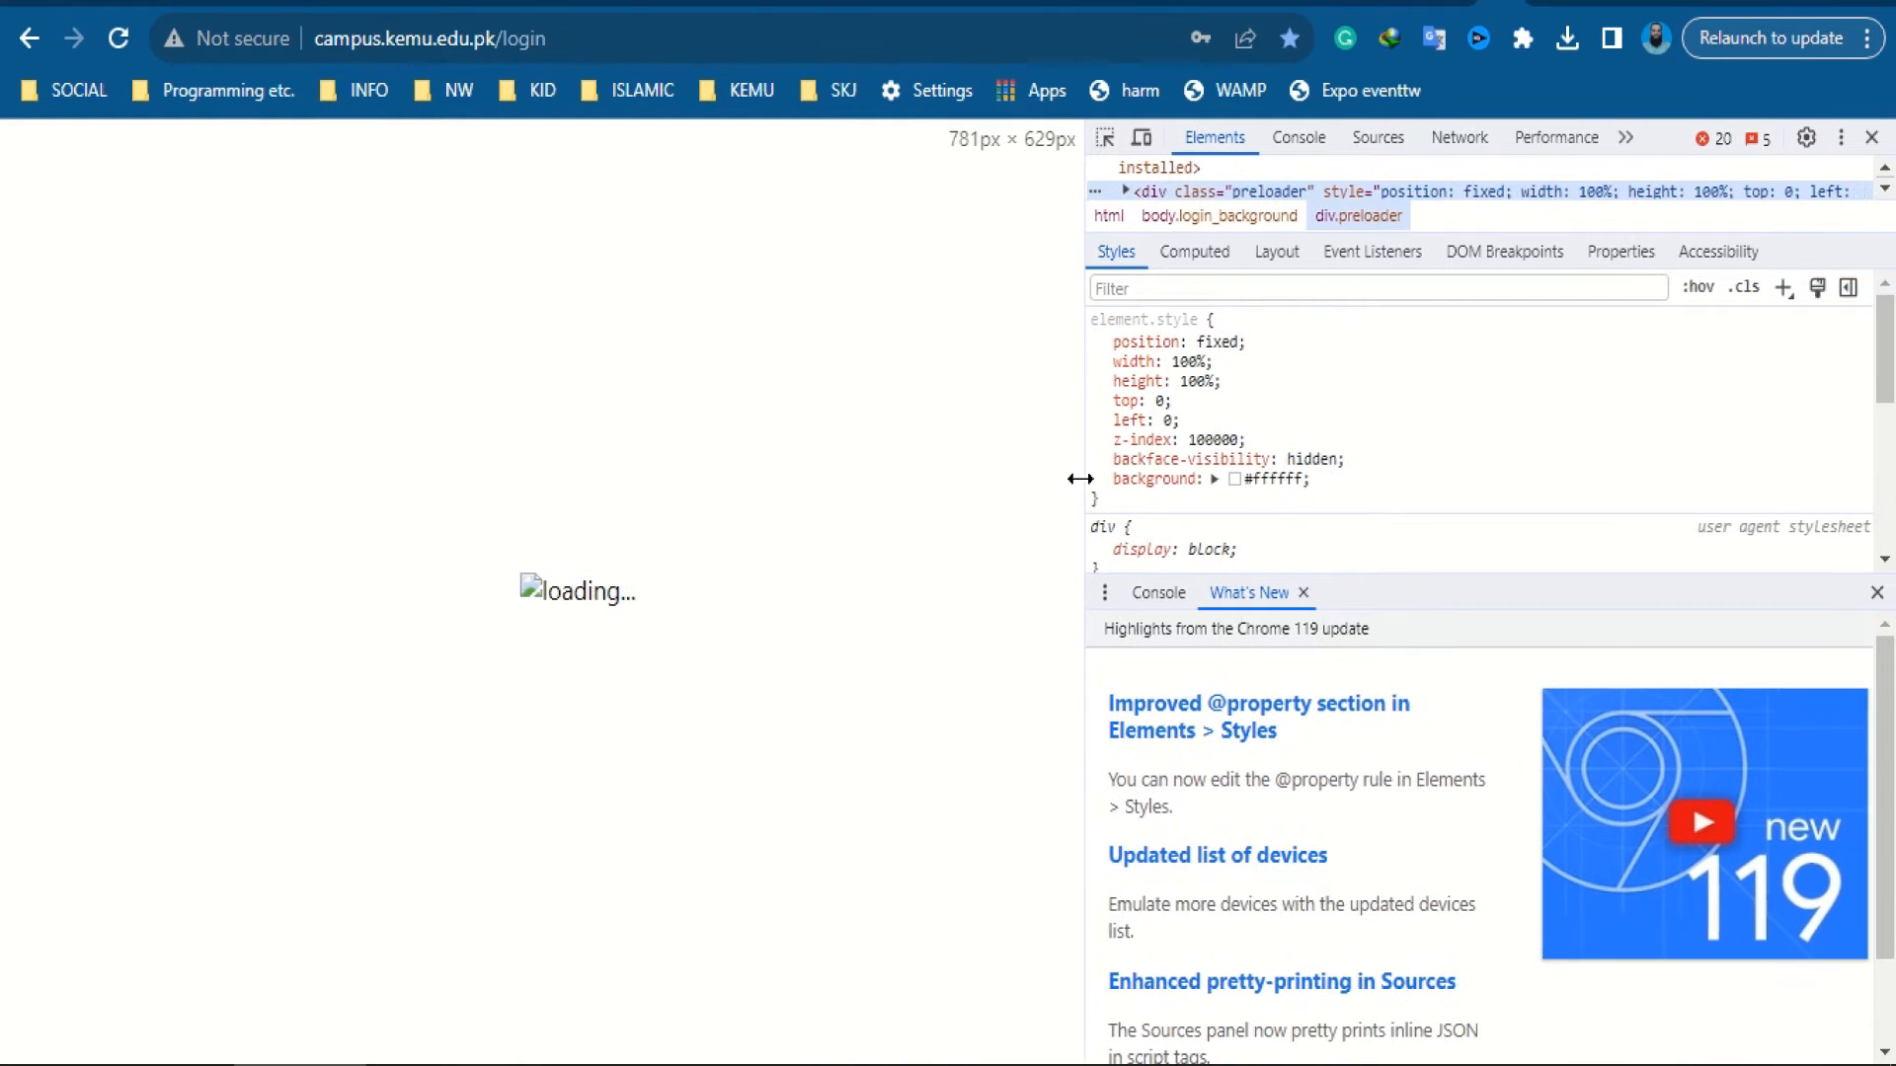
left_click(1716, 143)
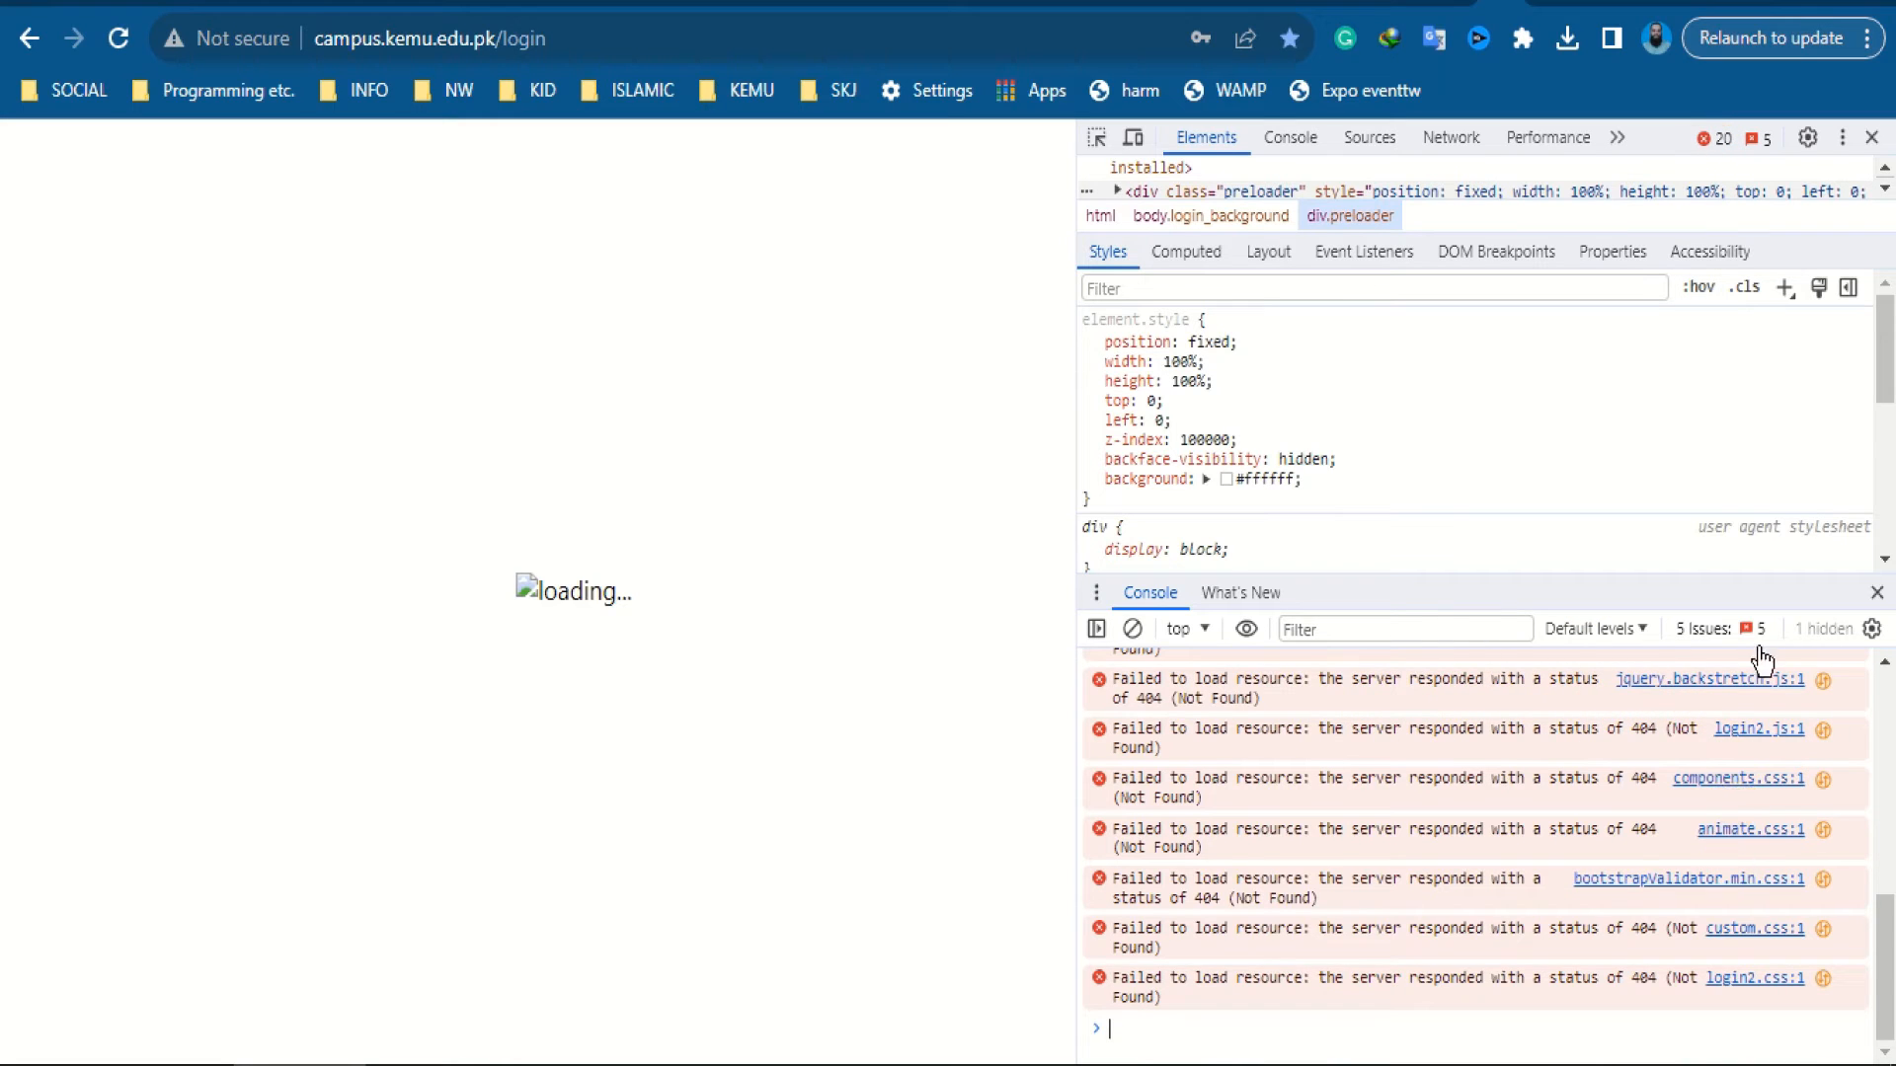
left_click(1757, 139)
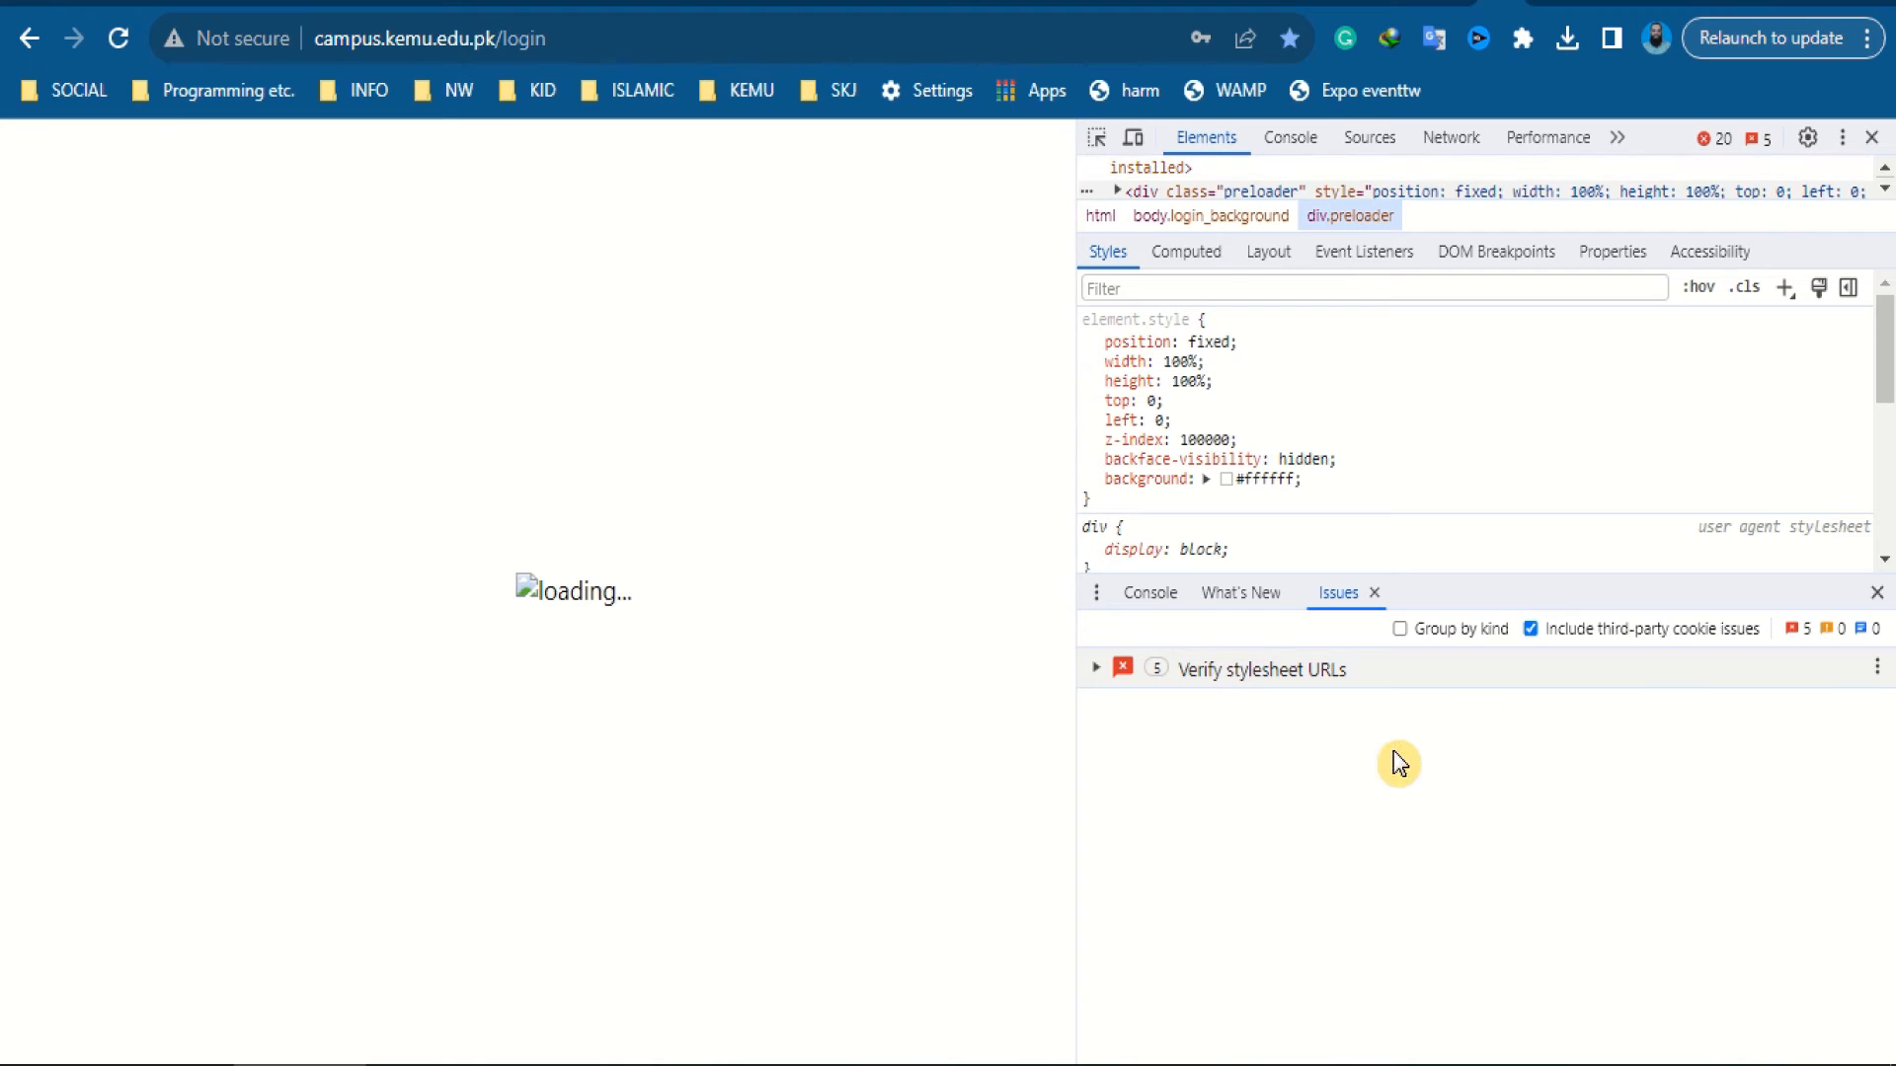
left_click(1096, 669)
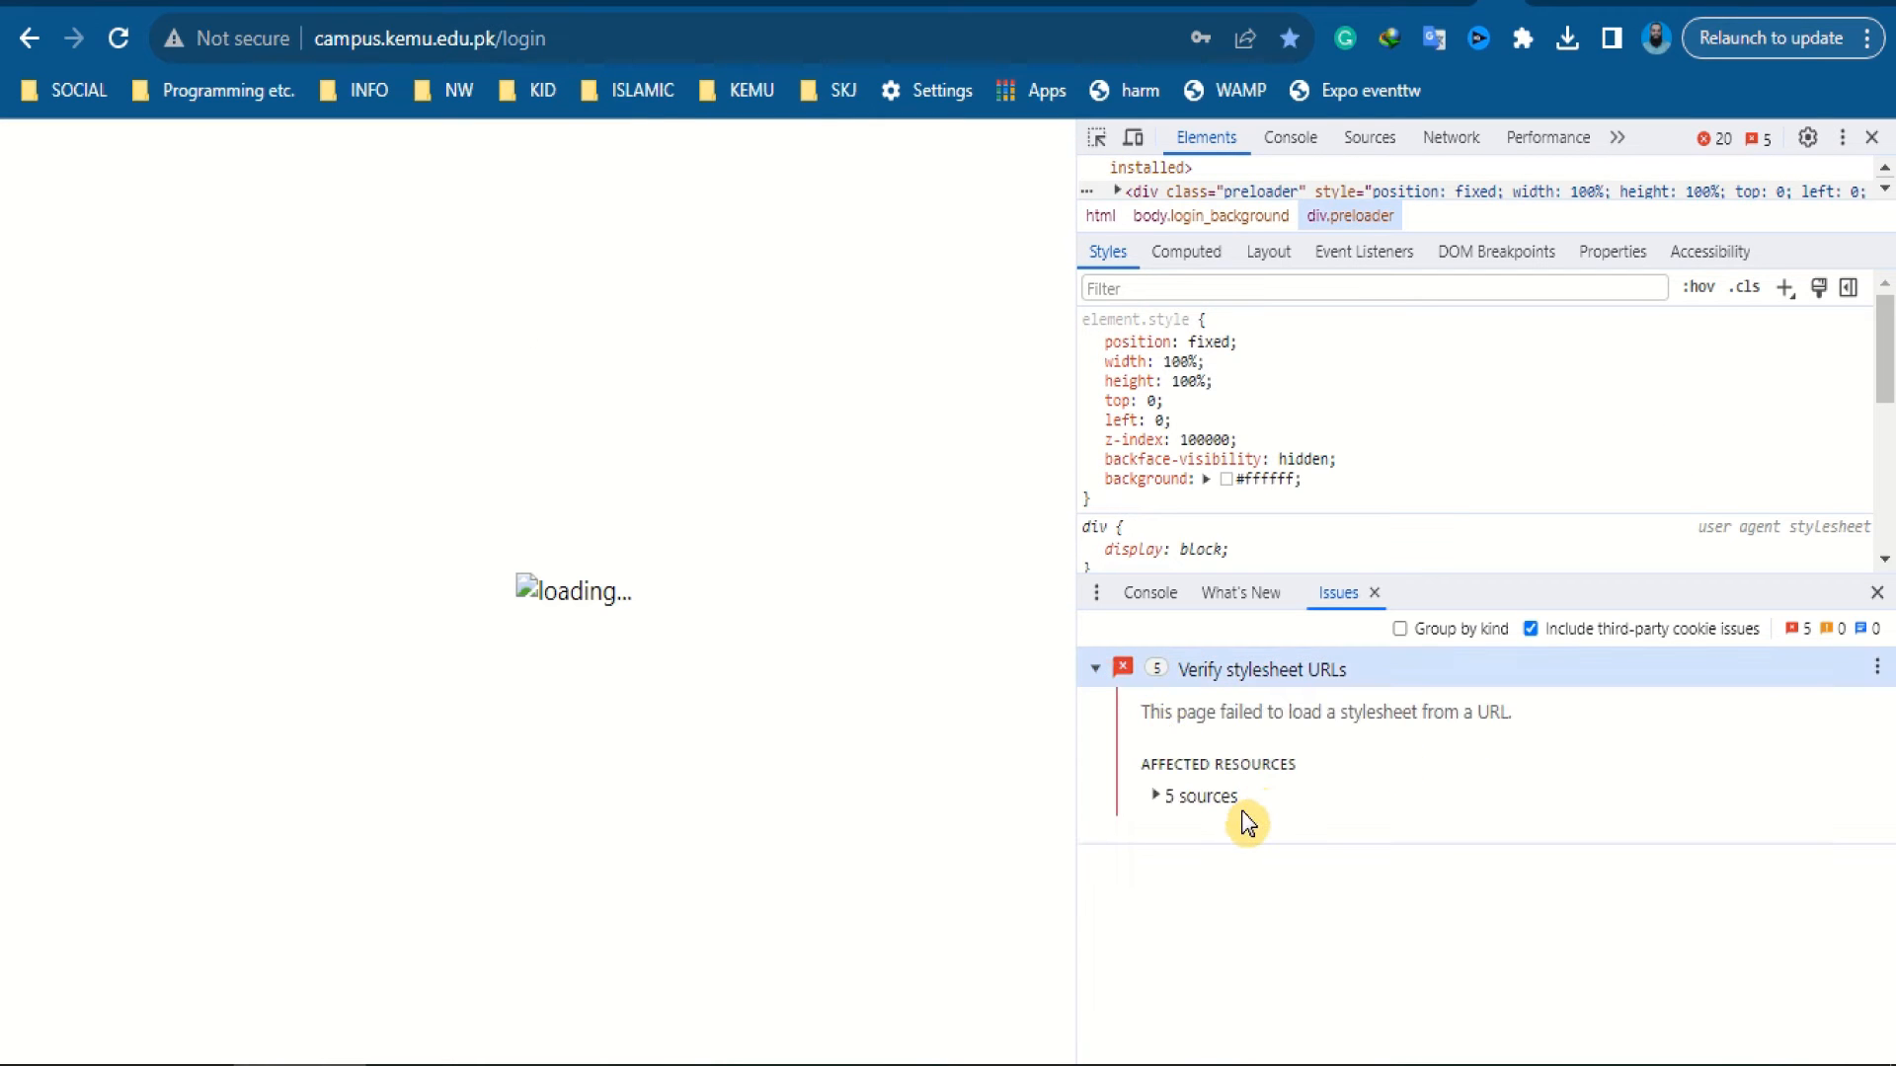
left_click(1155, 795)
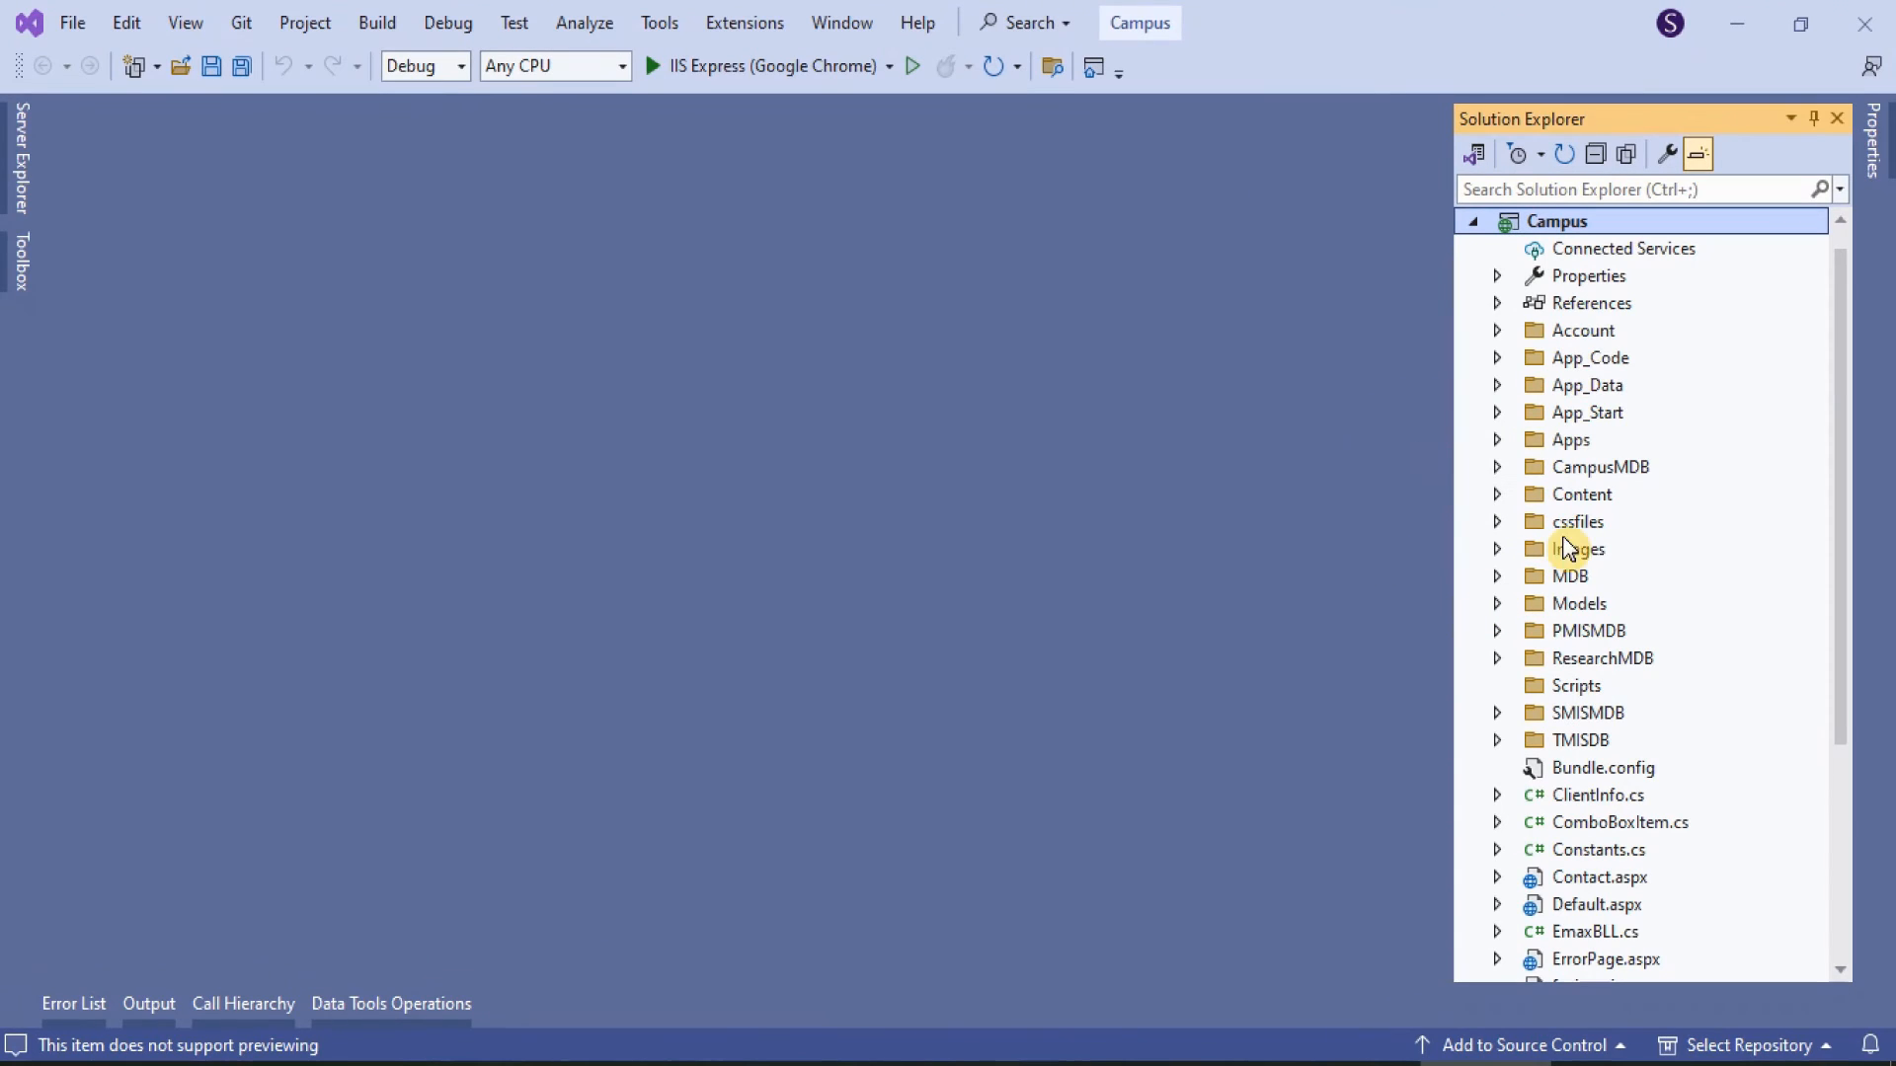
Switch to Visual Studio, show all project files, include the fonts folder in the Campus project and publish the site again
left_click(1627, 155)
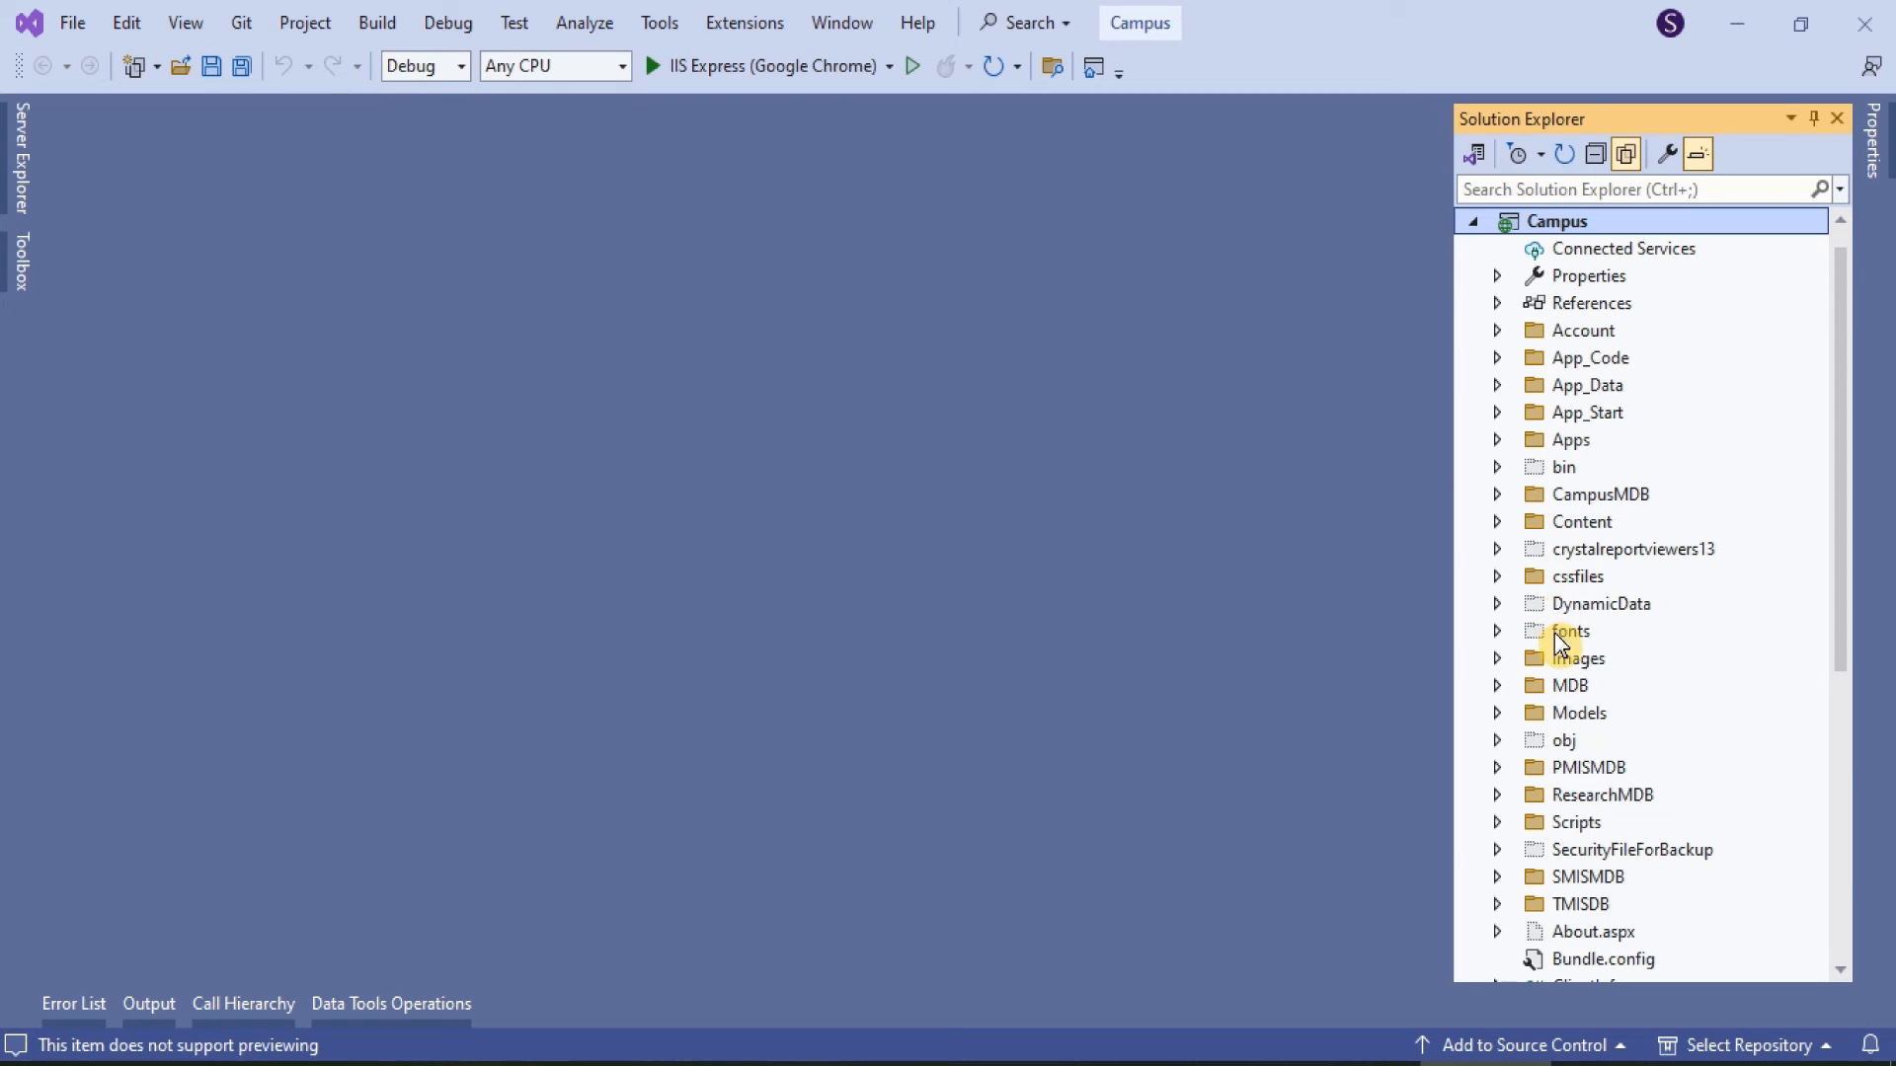
left_click(1565, 640)
right_click(1558, 632)
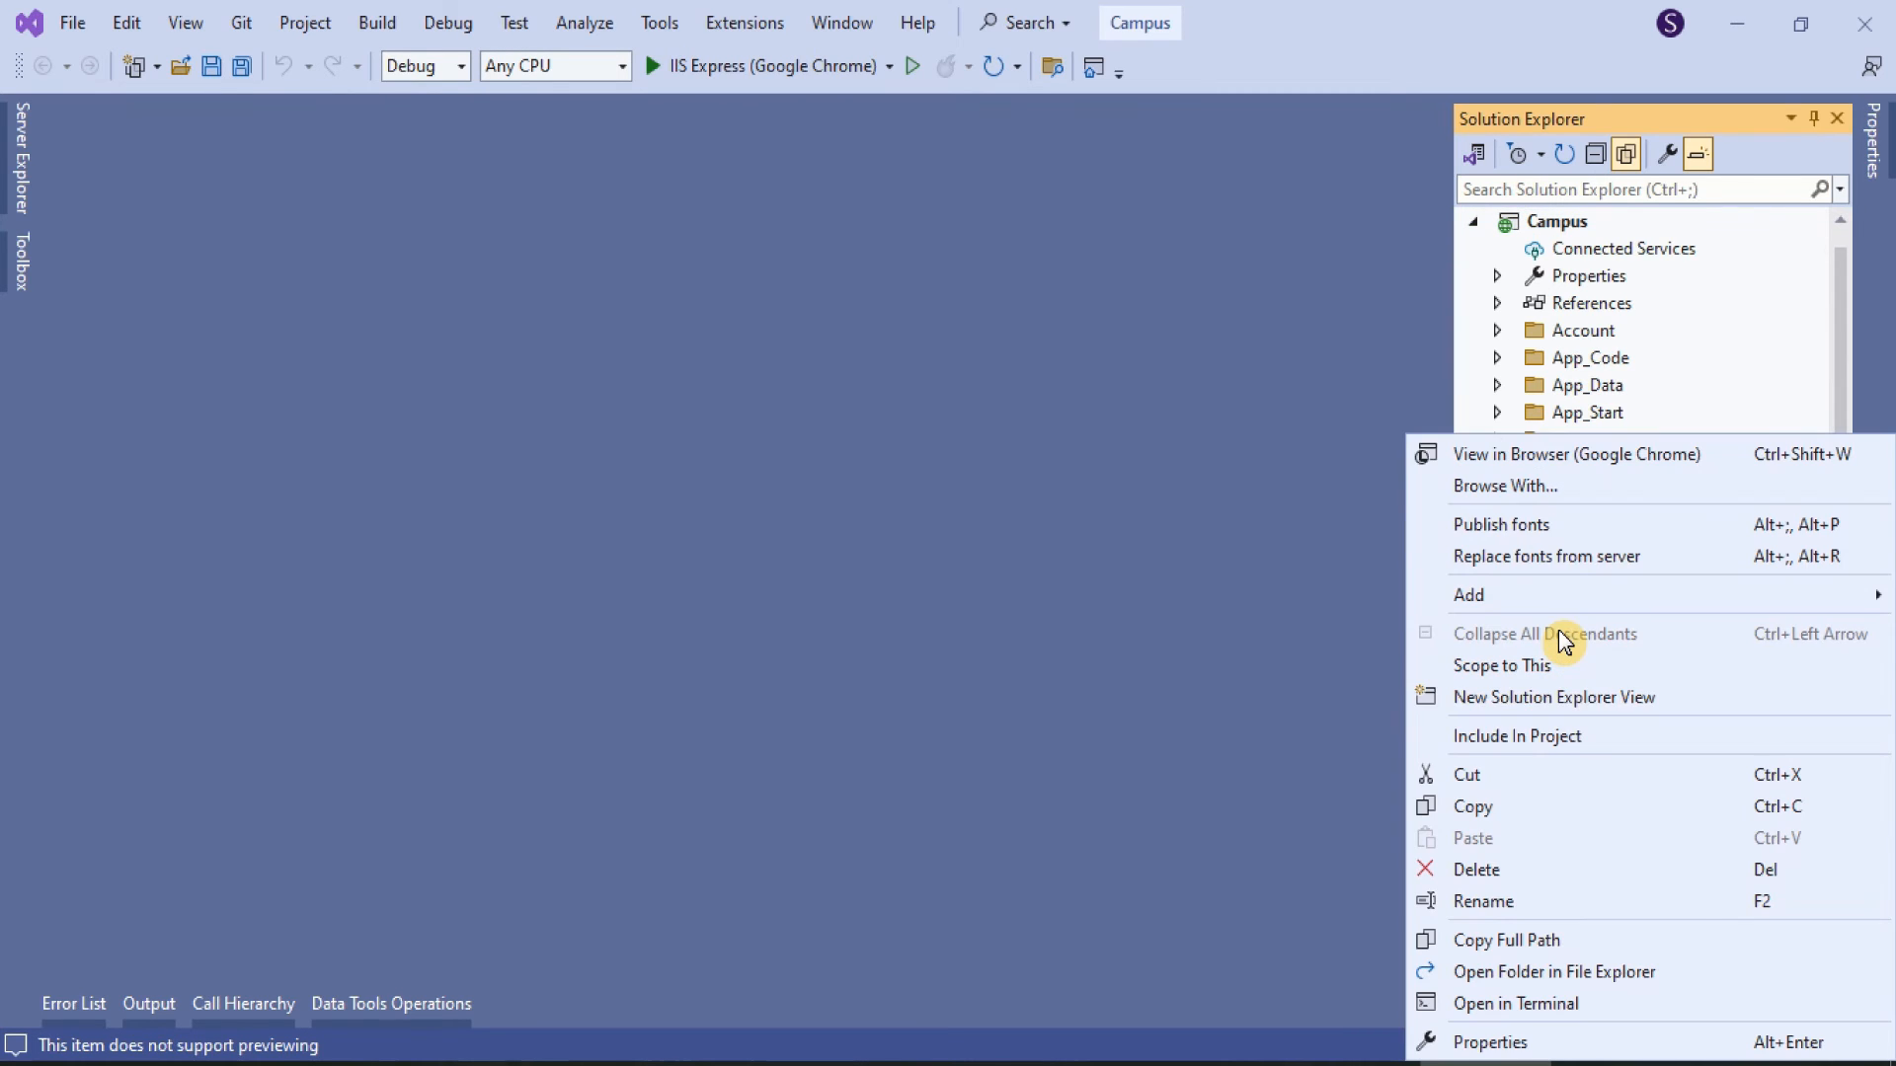
left_click(1546, 733)
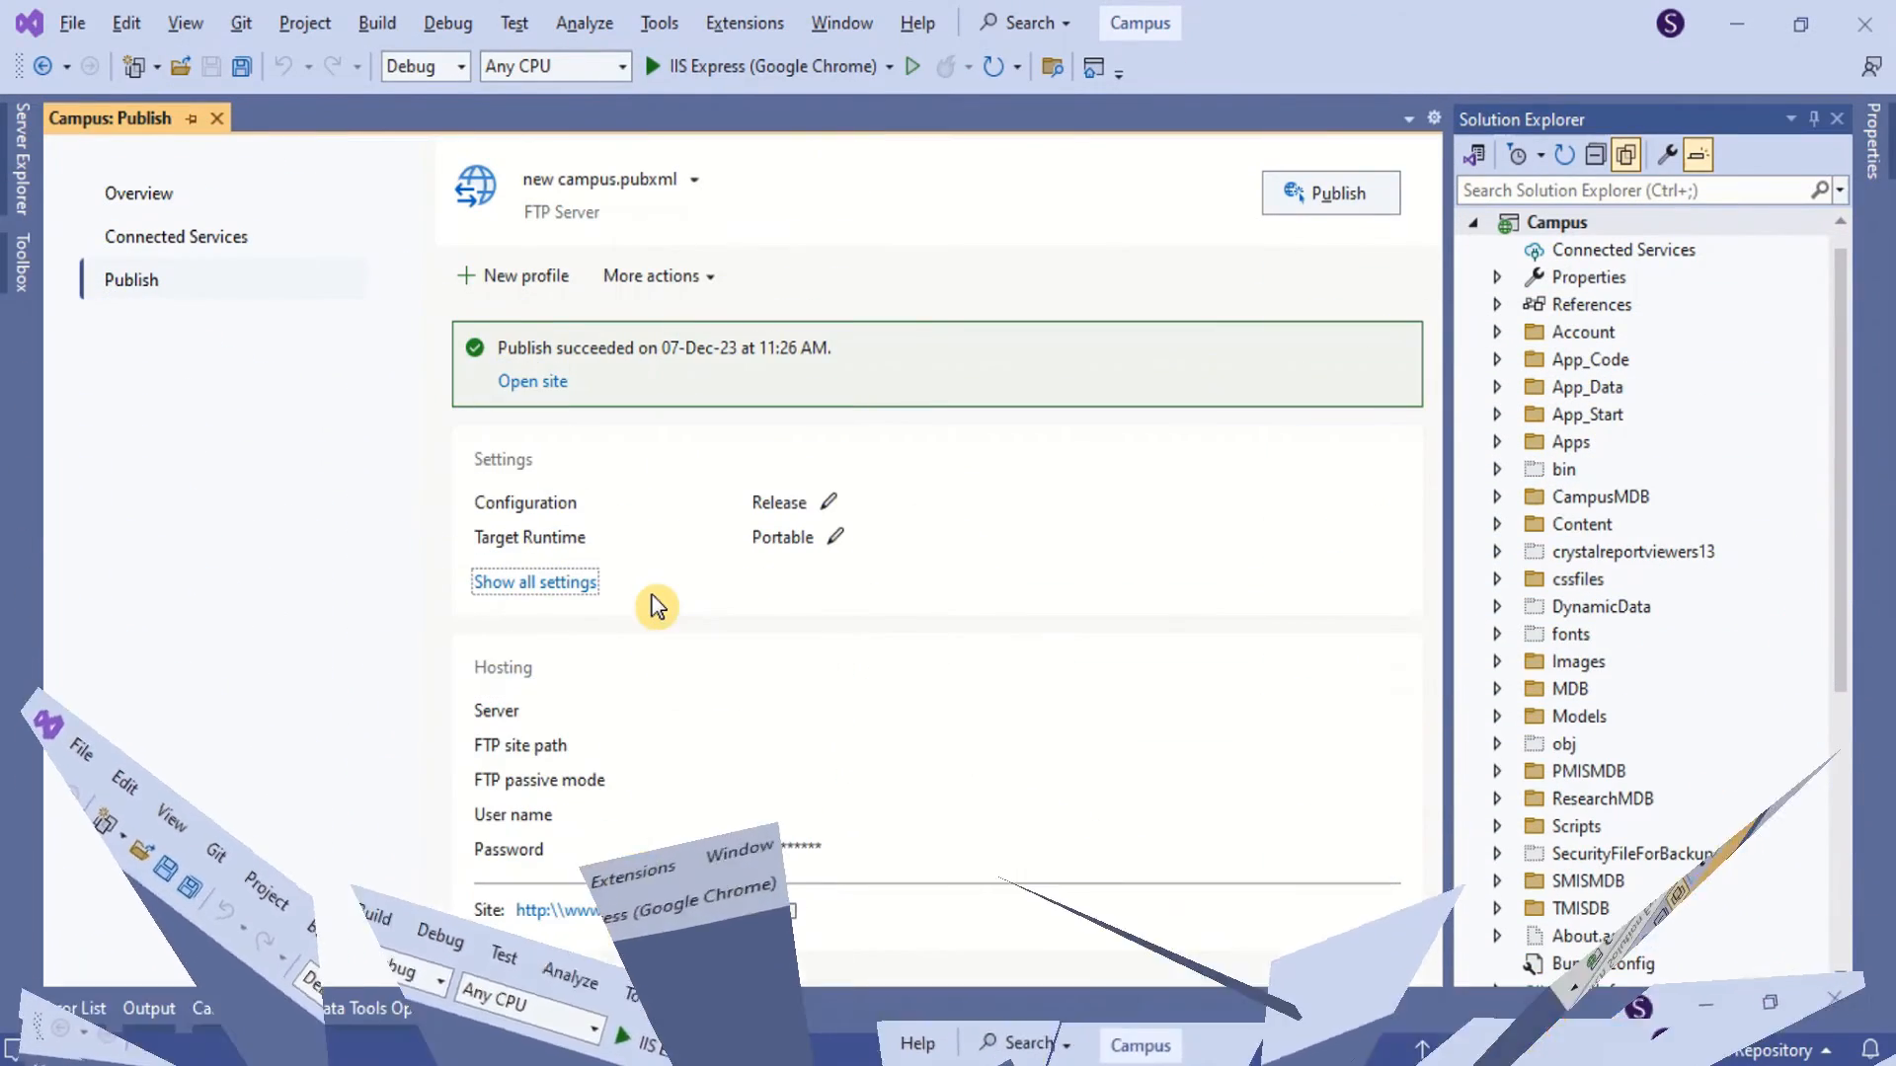
left_click(1314, 203)
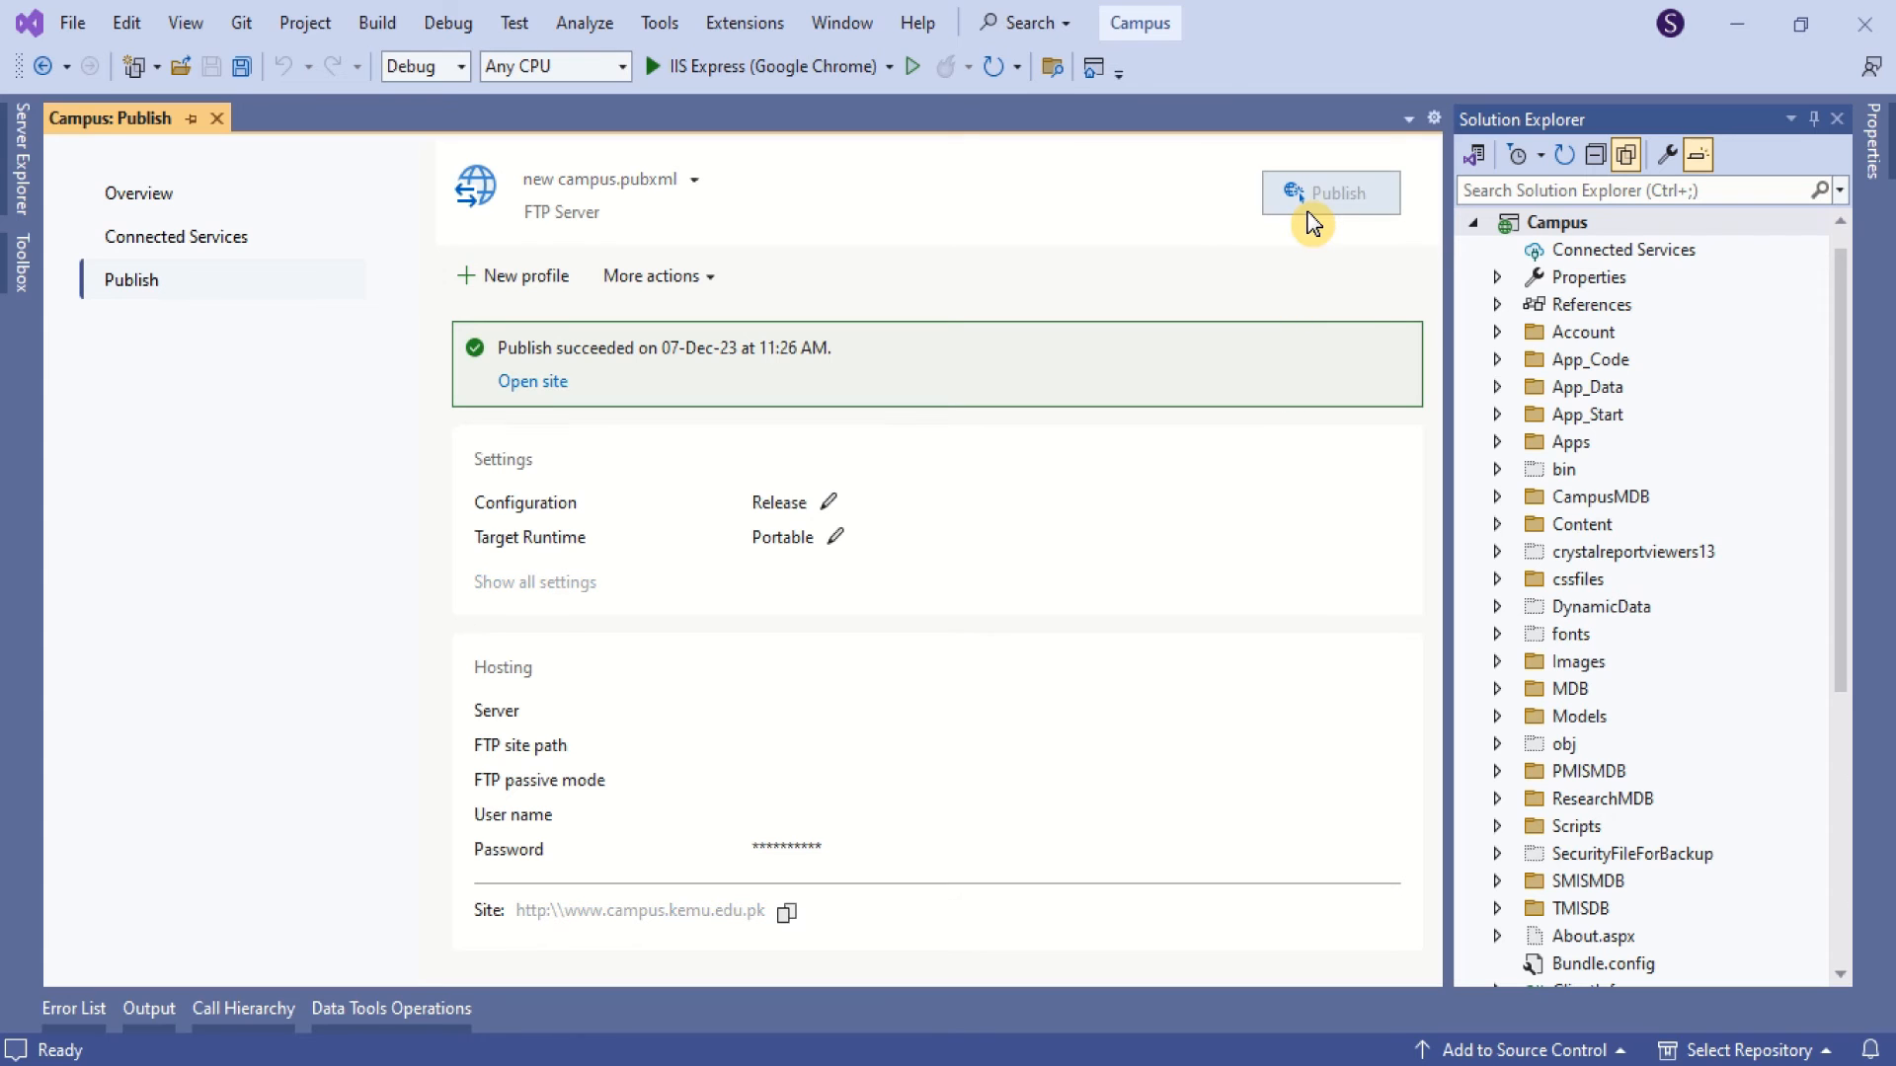